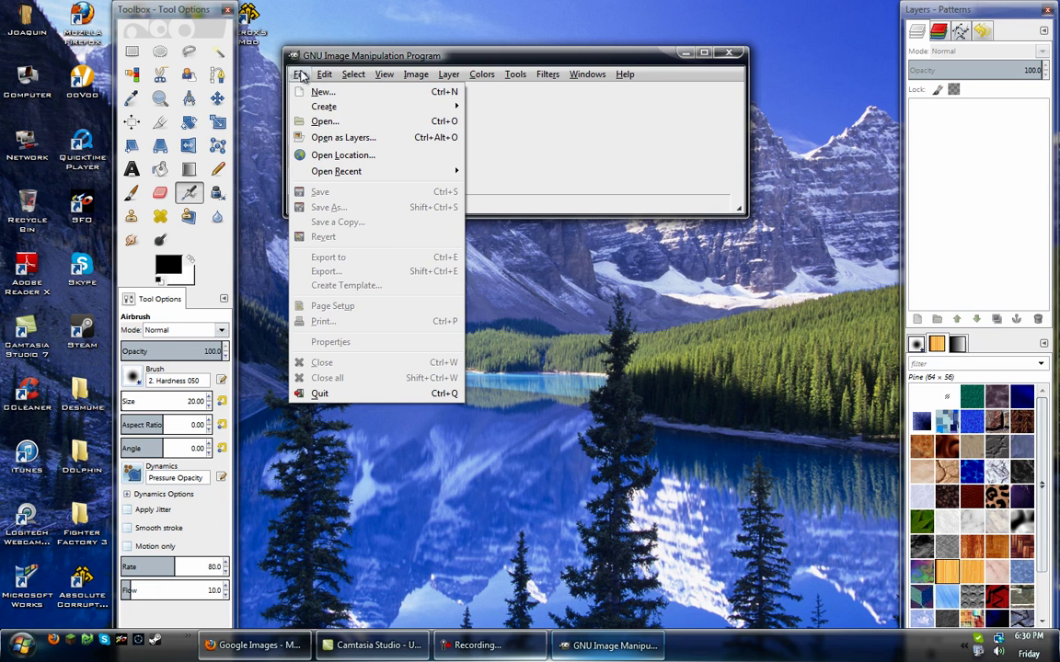
# Create a new image 350 px wide and 20 px high.
pyautogui.click(313, 57)
pyautogui.click(352, 75)
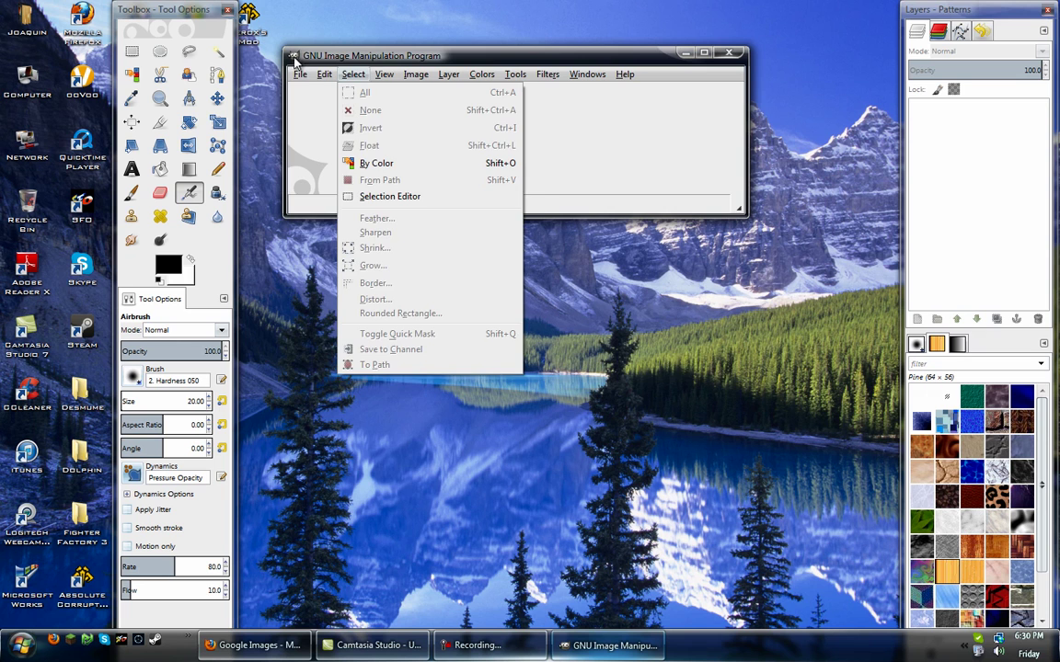
pyautogui.moveTo(297, 79)
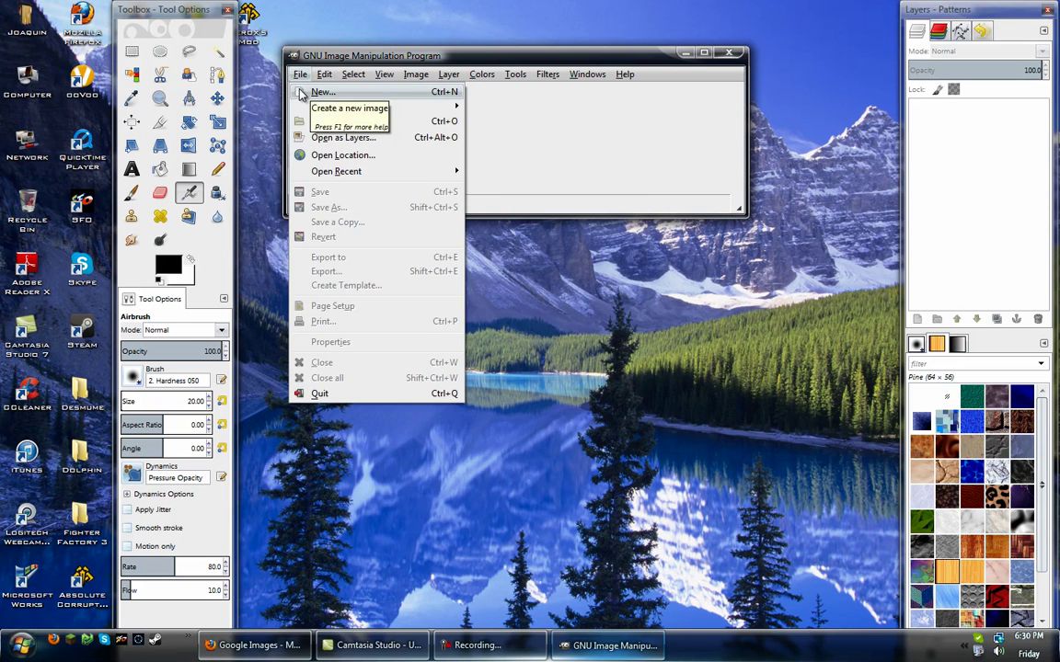
pyautogui.click(313, 92)
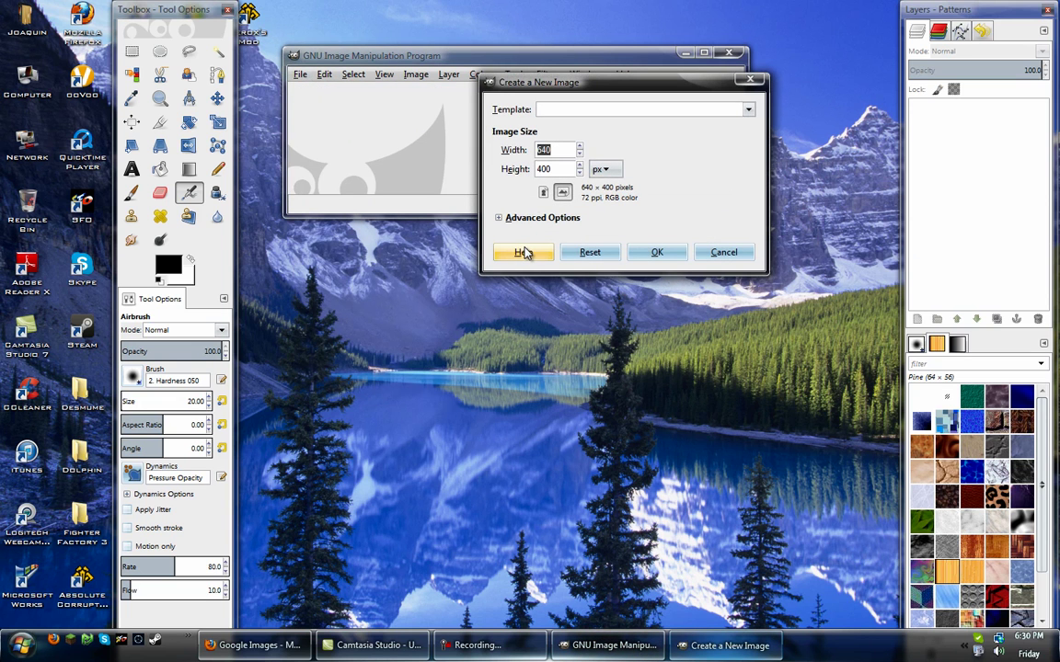
pyautogui.write('3')
pyautogui.press('Tab')
pyautogui.write('2')
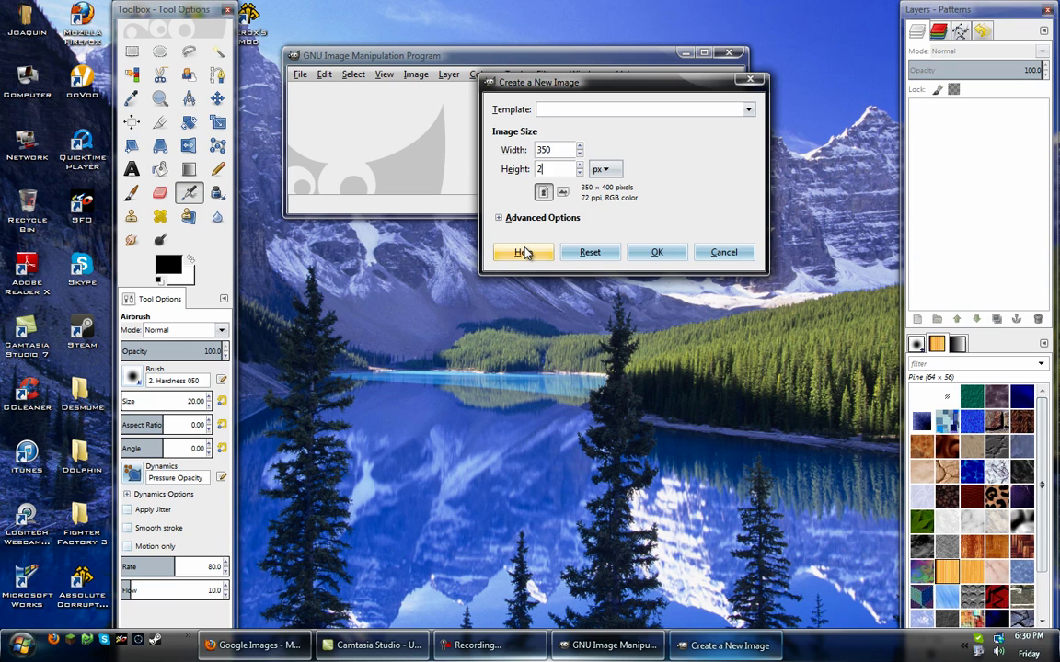
pyautogui.click(651, 252)
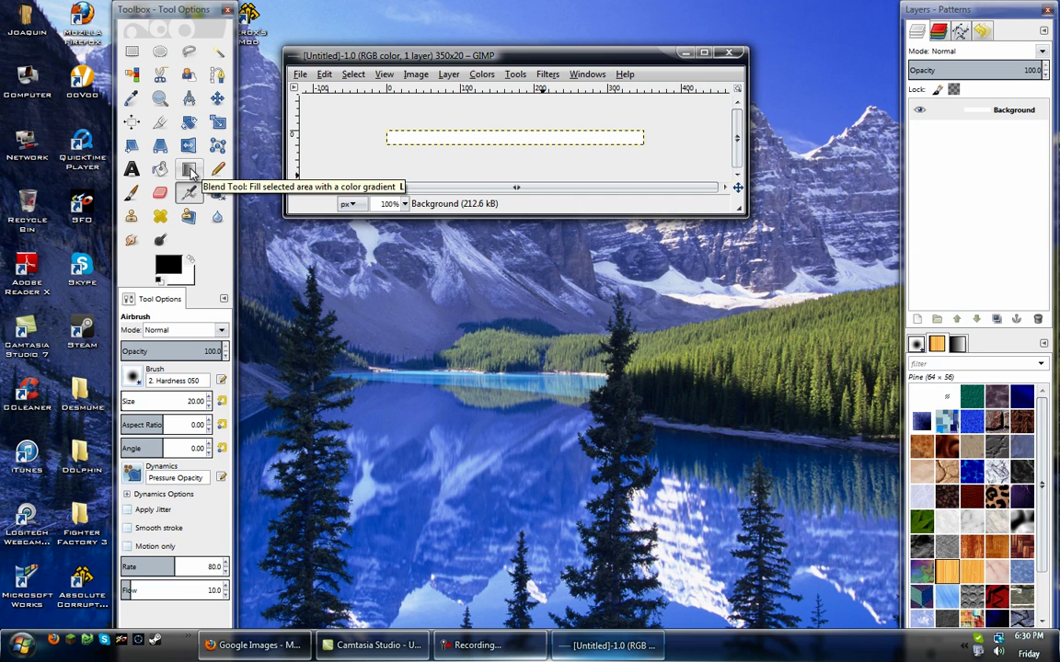
# Choose the Blend tool and set the foreground color to green 11c411.
pyautogui.click(189, 170)
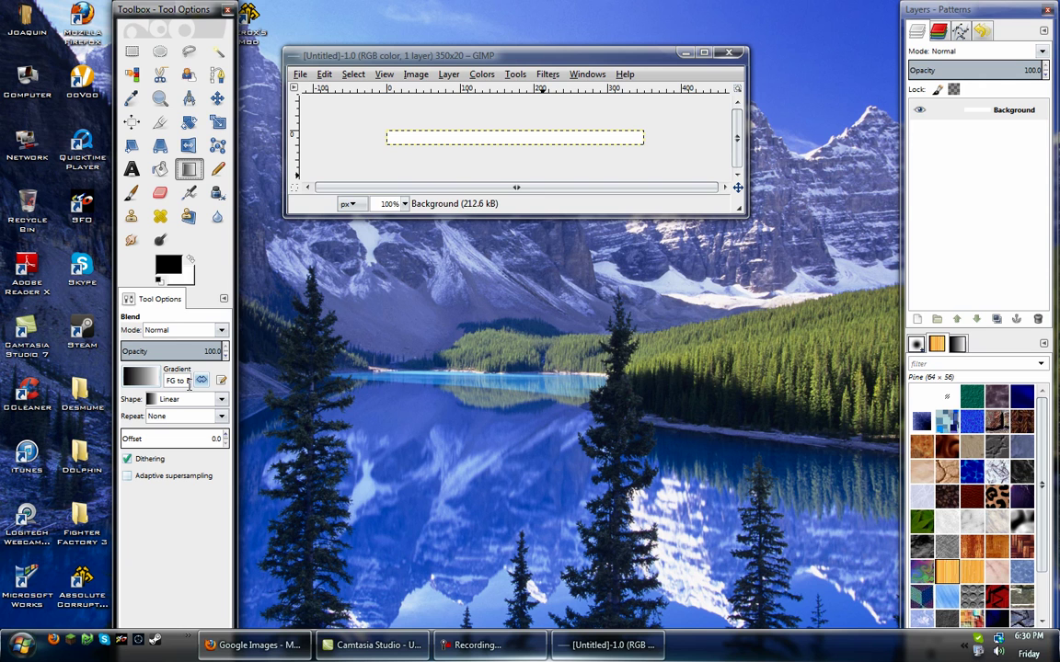
pyautogui.click(169, 265)
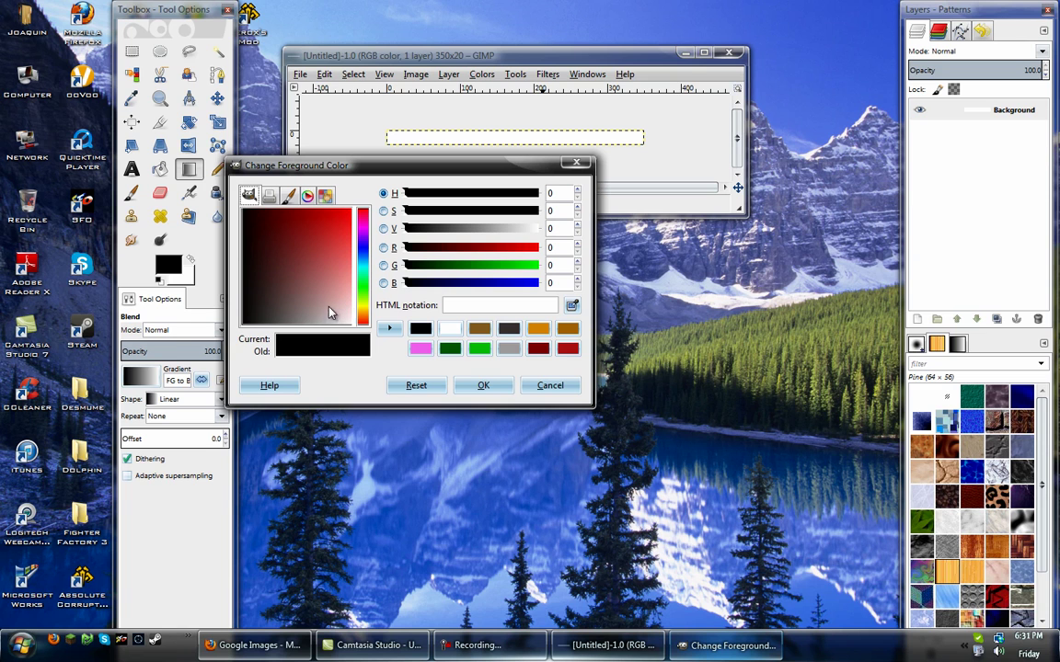
pyautogui.click(479, 349)
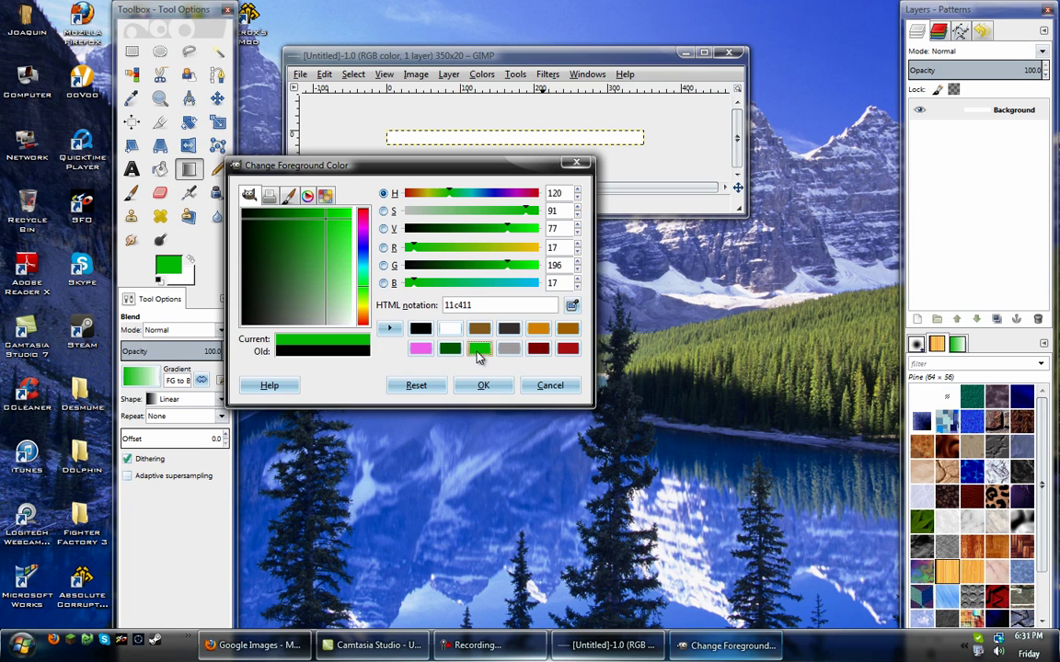
# Set the background color to a bright blue and blend a linear green-to-blue gradient horizontally across the image.
pyautogui.click(184, 277)
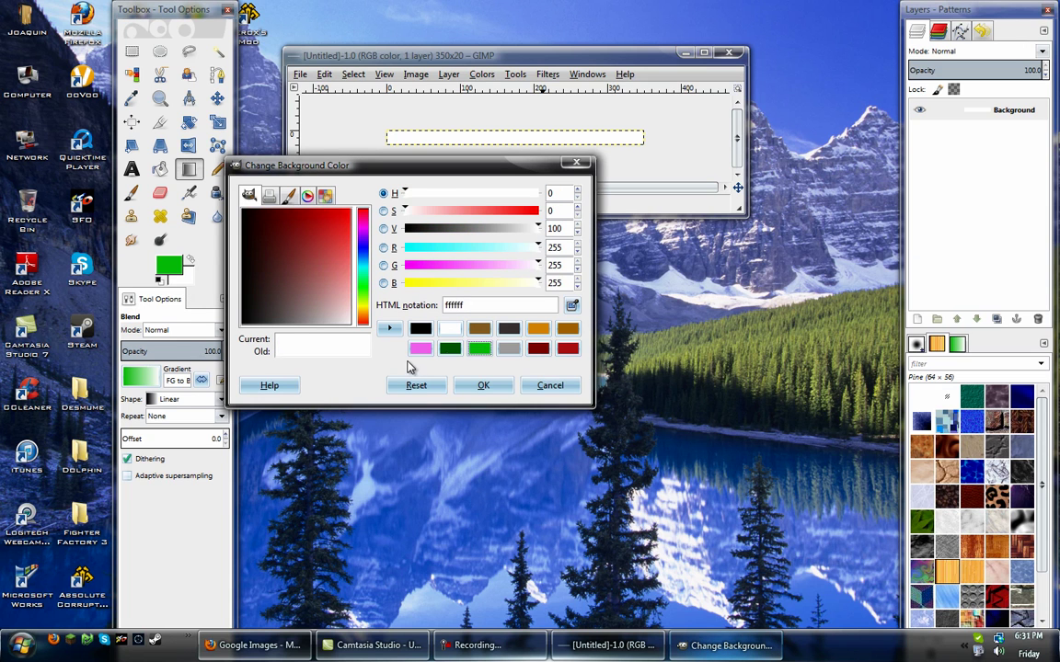
pyautogui.click(390, 329)
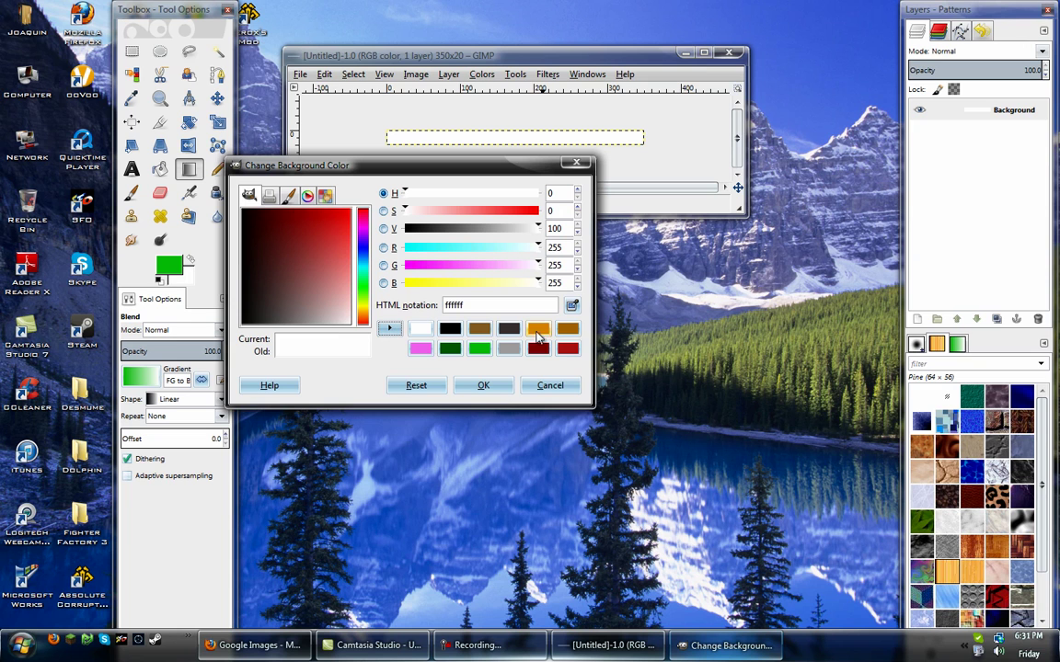
pyautogui.click(362, 258)
pyautogui.moveTo(343, 316); pyautogui.dragTo(339, 208)
pyautogui.click(494, 391)
pyautogui.moveTo(348, 136); pyautogui.dragTo(693, 145)
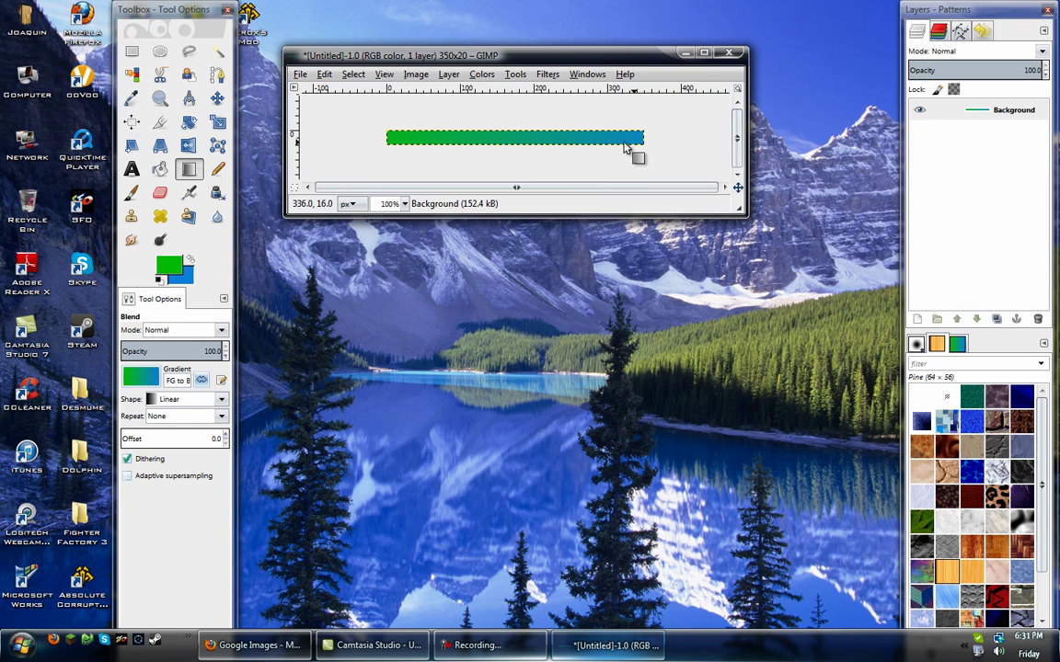
# Add a transparent 350 × 20 px layer named Scanlines.
pyautogui.click(917, 319)
pyautogui.write('Scanlines')
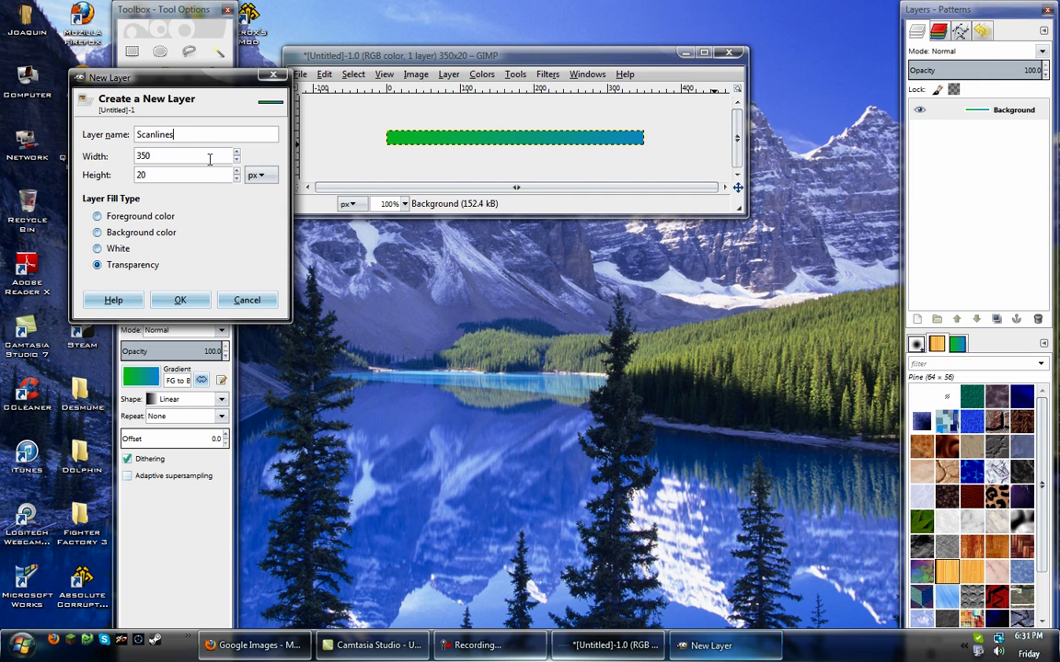
pyautogui.press('Return')
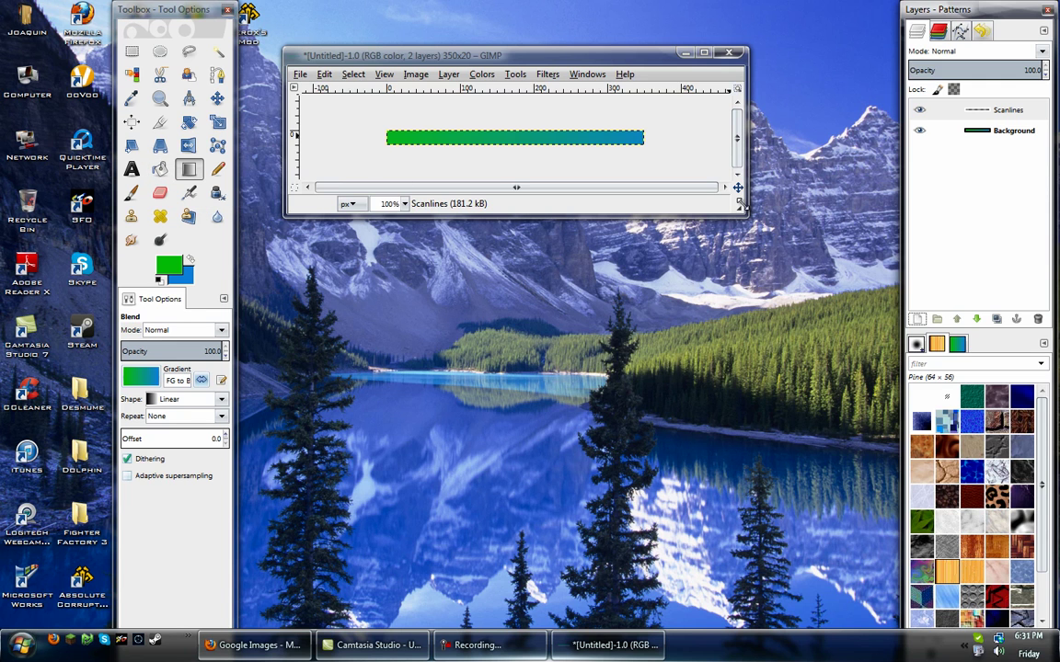
# Create a second new image of 6 × 6 px filled with transparency.
pyautogui.click(300, 73)
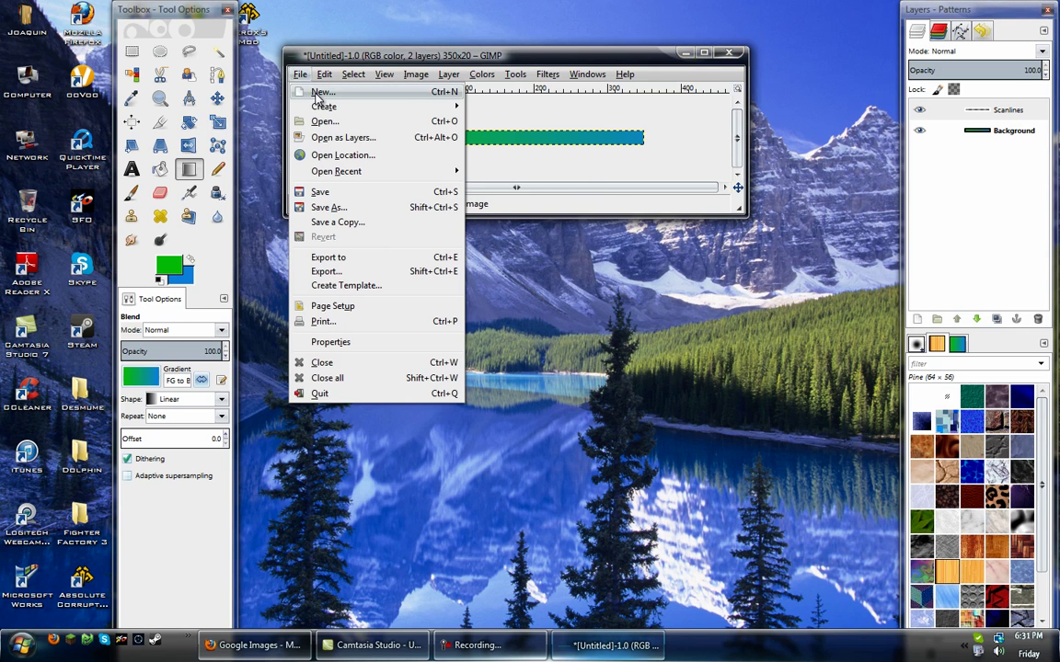
pyautogui.click(318, 93)
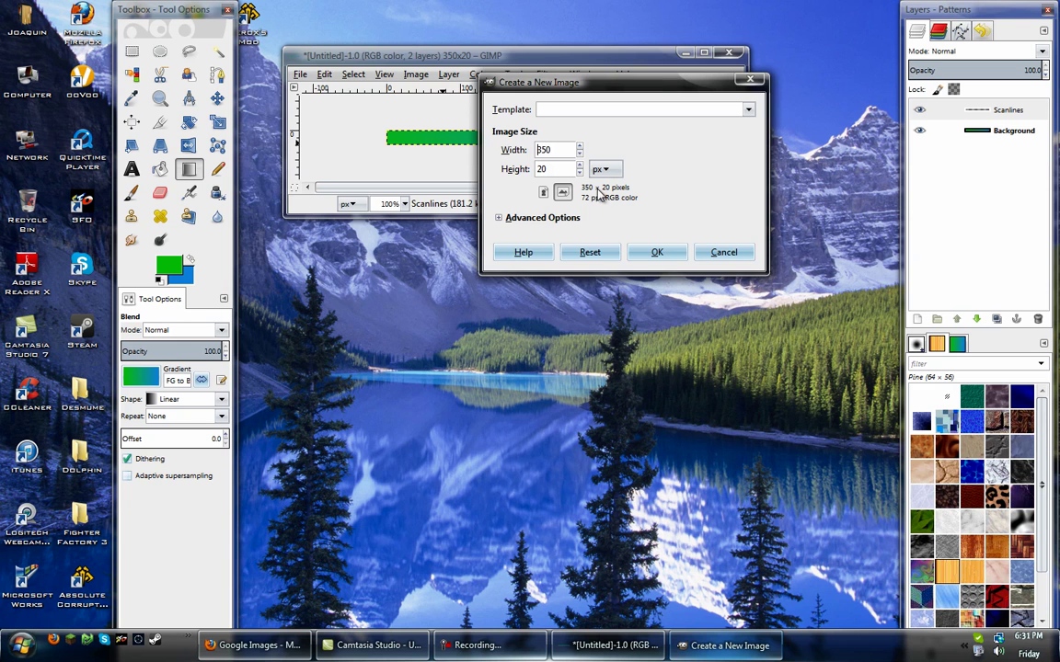
pyautogui.click(503, 218)
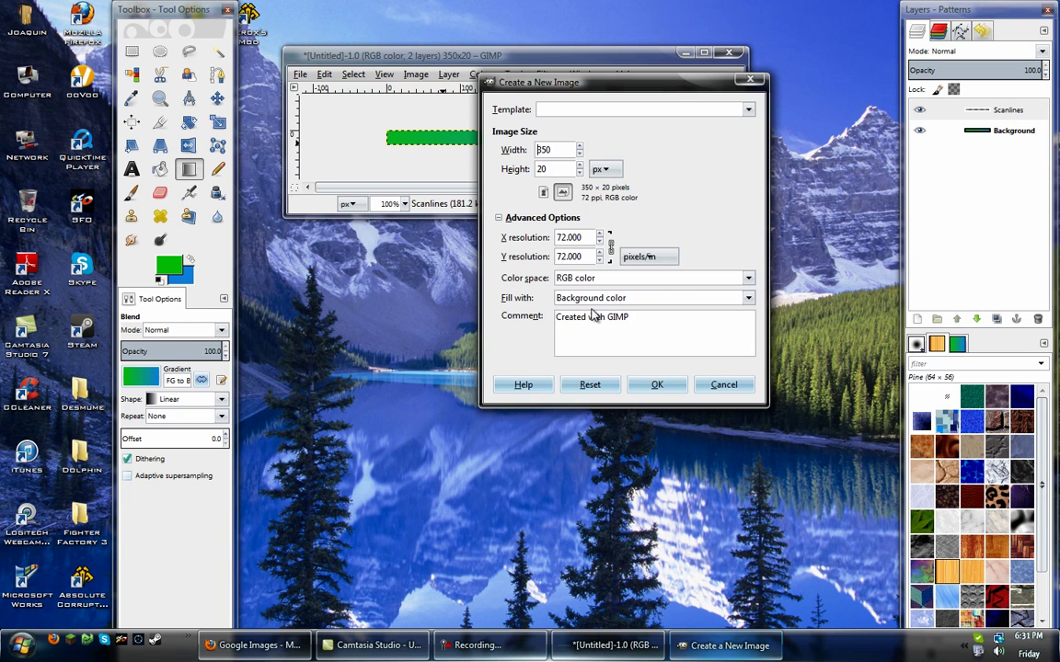
pyautogui.click(705, 299)
pyautogui.click(607, 367)
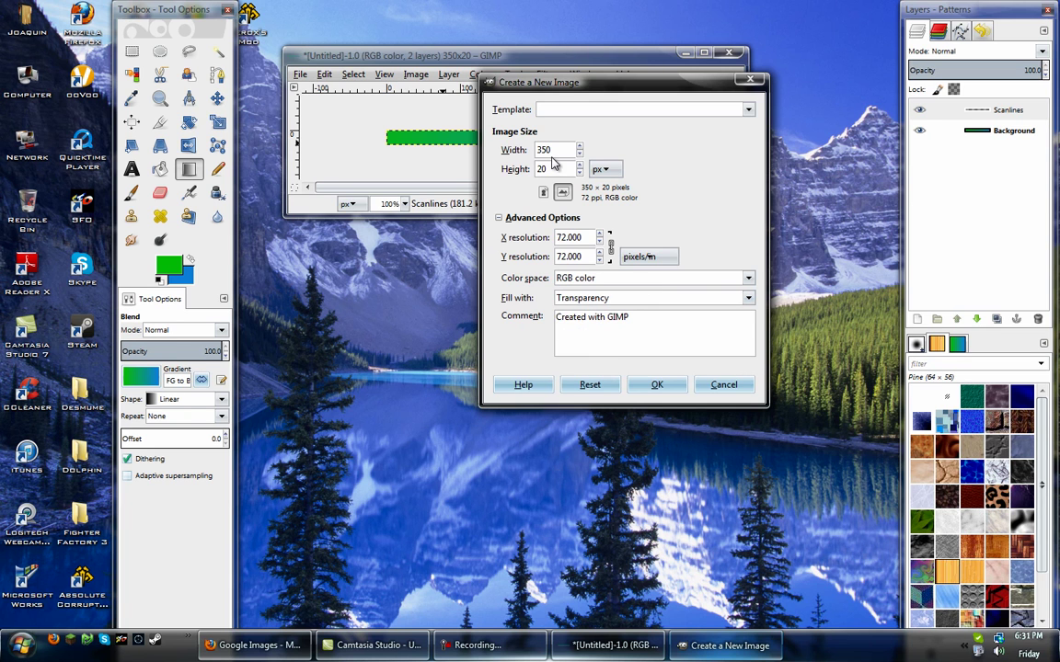
pyautogui.moveTo(552, 152); pyautogui.dragTo(451, 156)
pyautogui.write('6')
pyautogui.press('Tab')
pyautogui.write('6')
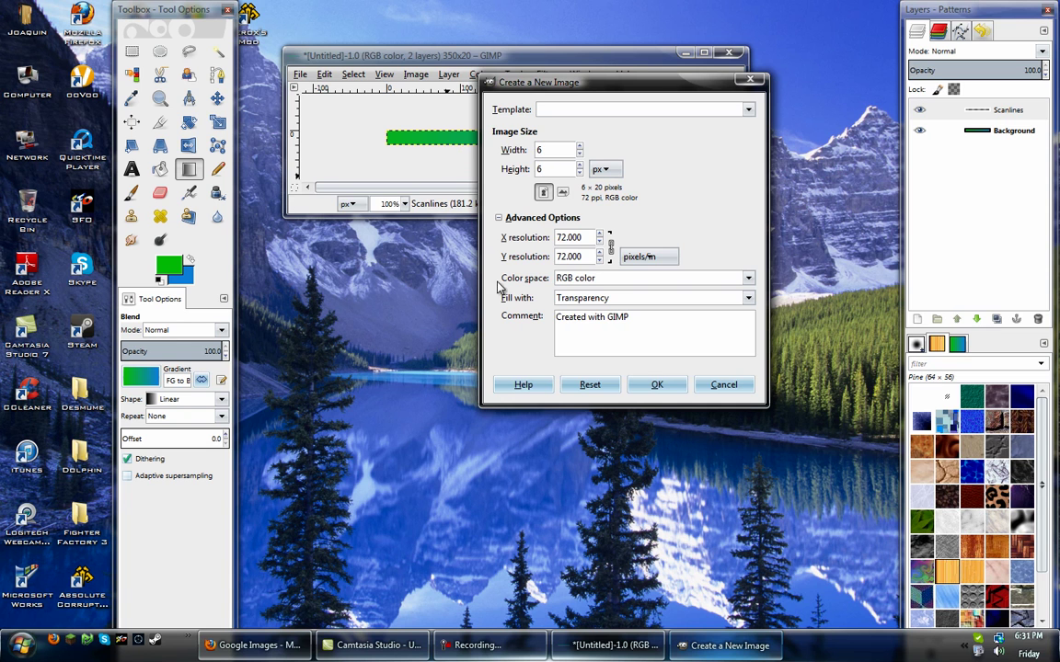
pyautogui.click(655, 387)
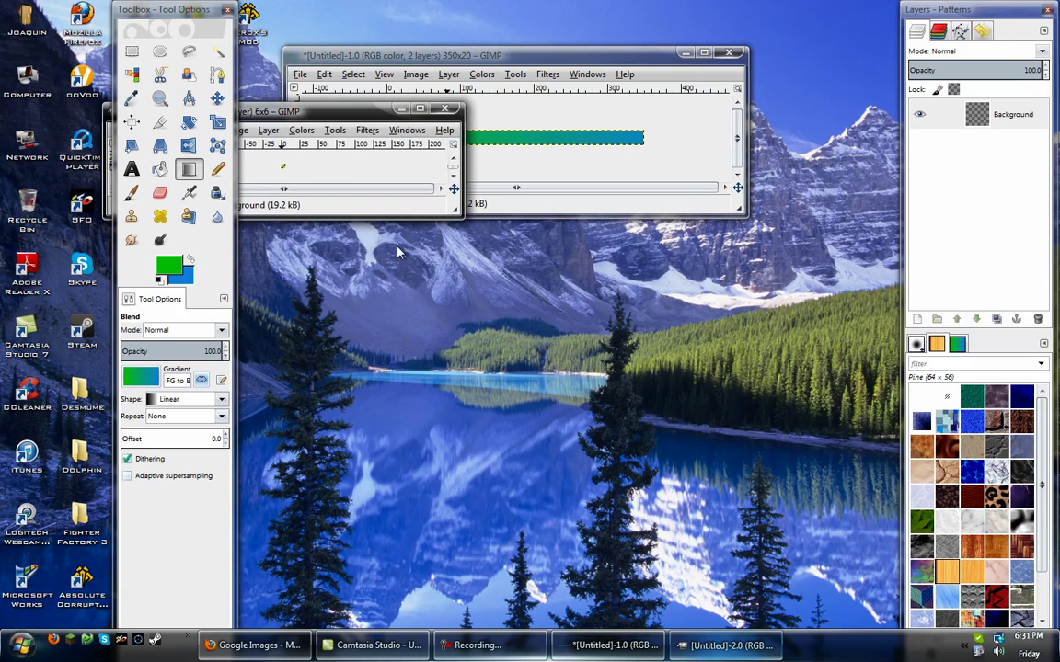
# Select the Pencil tool with the square 010 brush for drawing in the 6 × 6 px image.
pyautogui.click(490, 224)
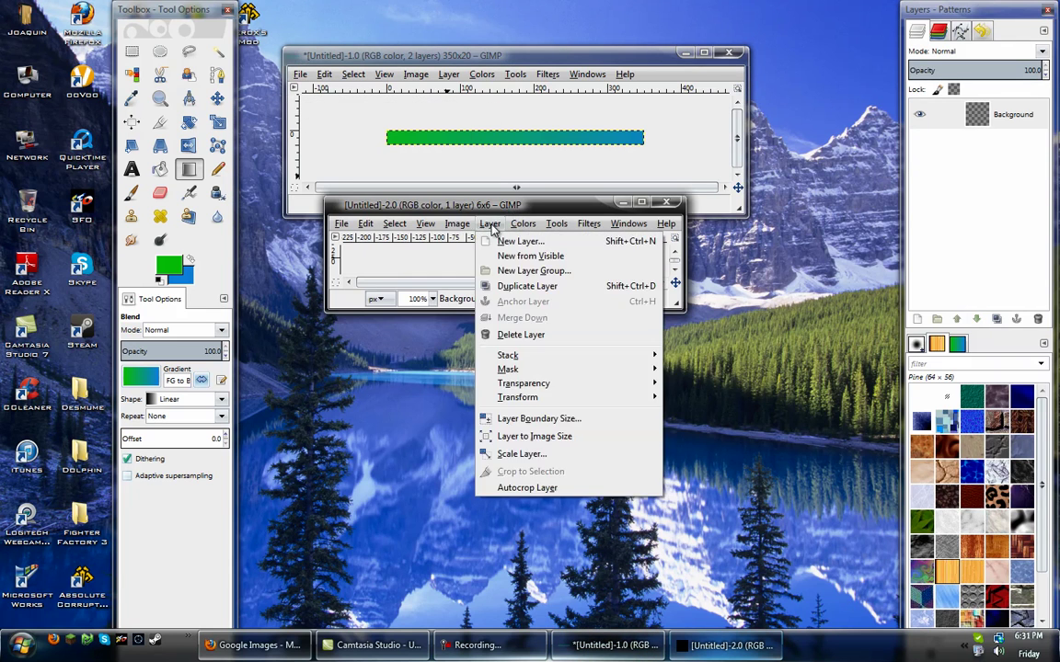
pyautogui.moveTo(425, 224)
pyautogui.moveTo(448, 272)
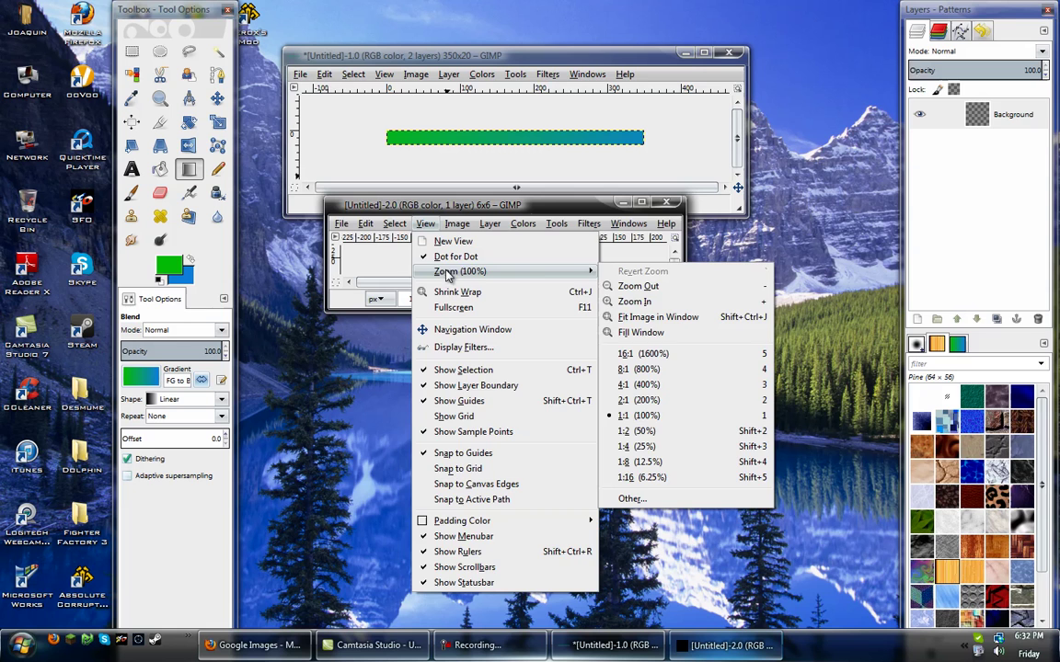
pyautogui.click(655, 355)
pyautogui.moveTo(684, 309); pyautogui.dragTo(733, 475)
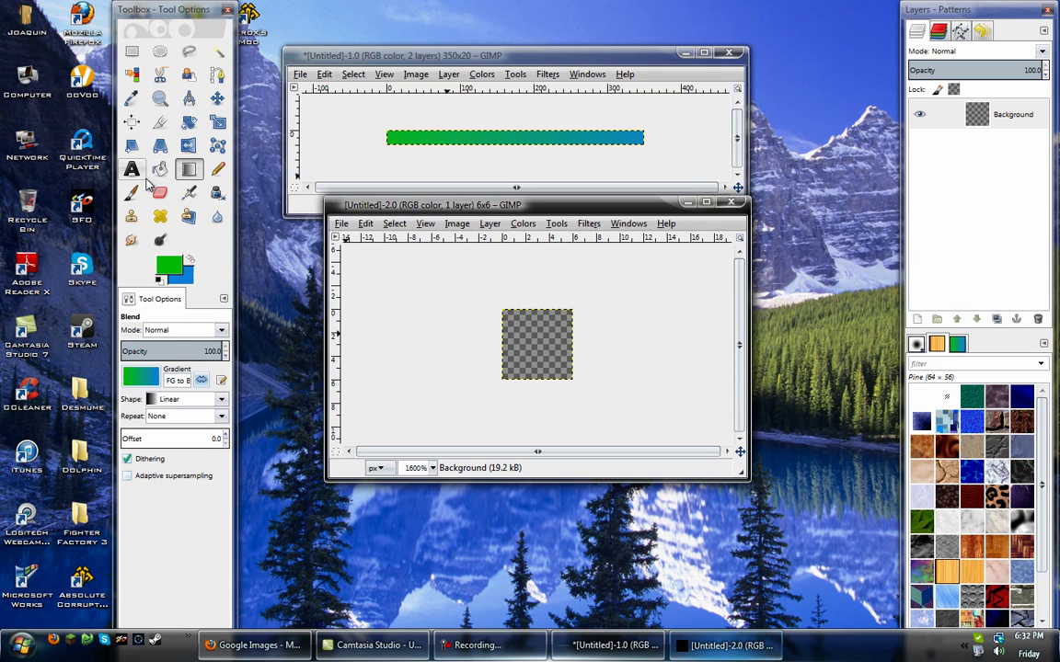
pyautogui.click(216, 169)
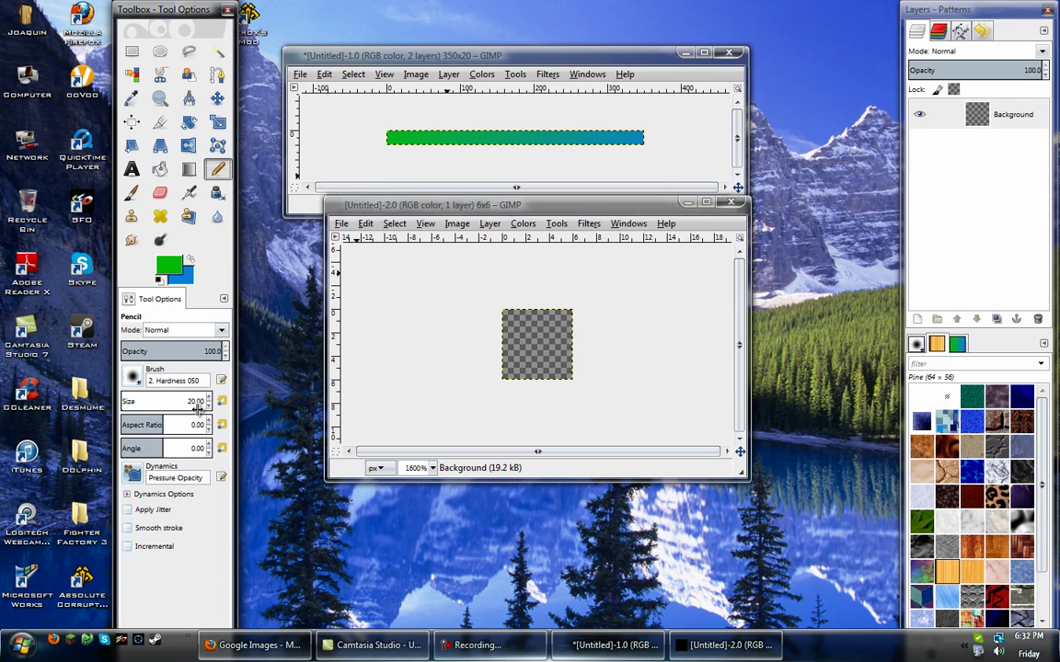
pyautogui.click(135, 378)
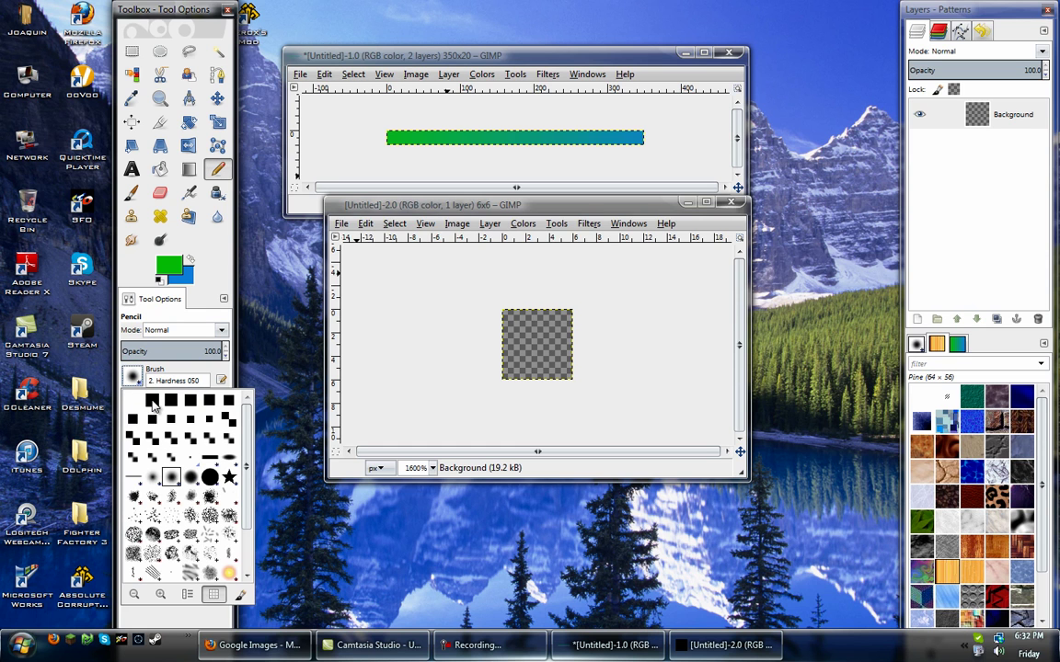
pyautogui.click(152, 403)
pyautogui.click(151, 403)
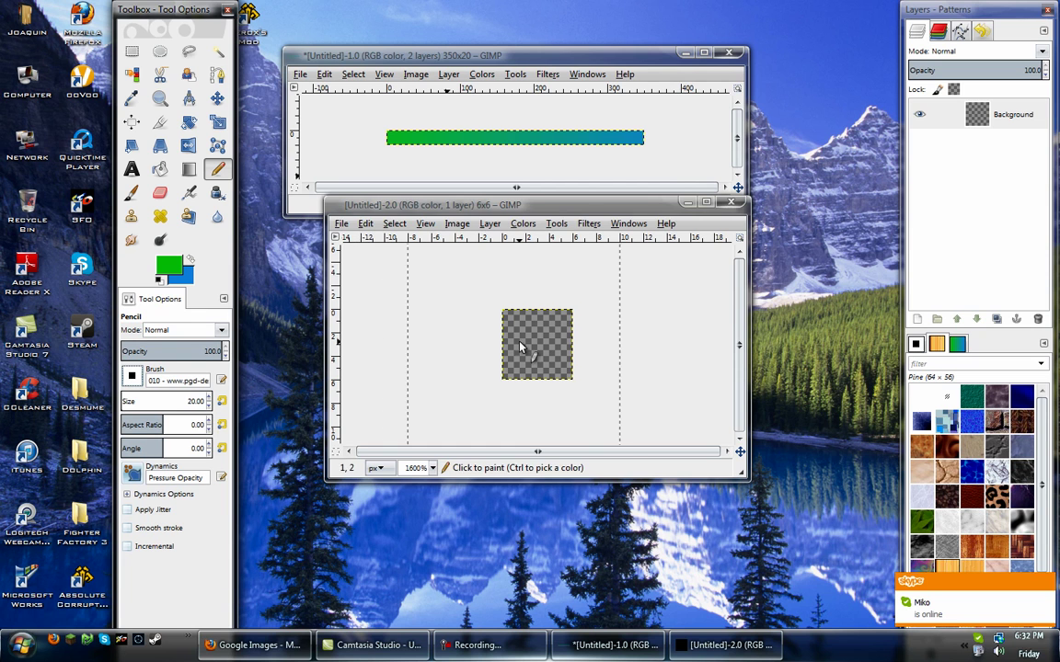
# Set the pencil's brush size to 2.00.
pyautogui.click(208, 406)
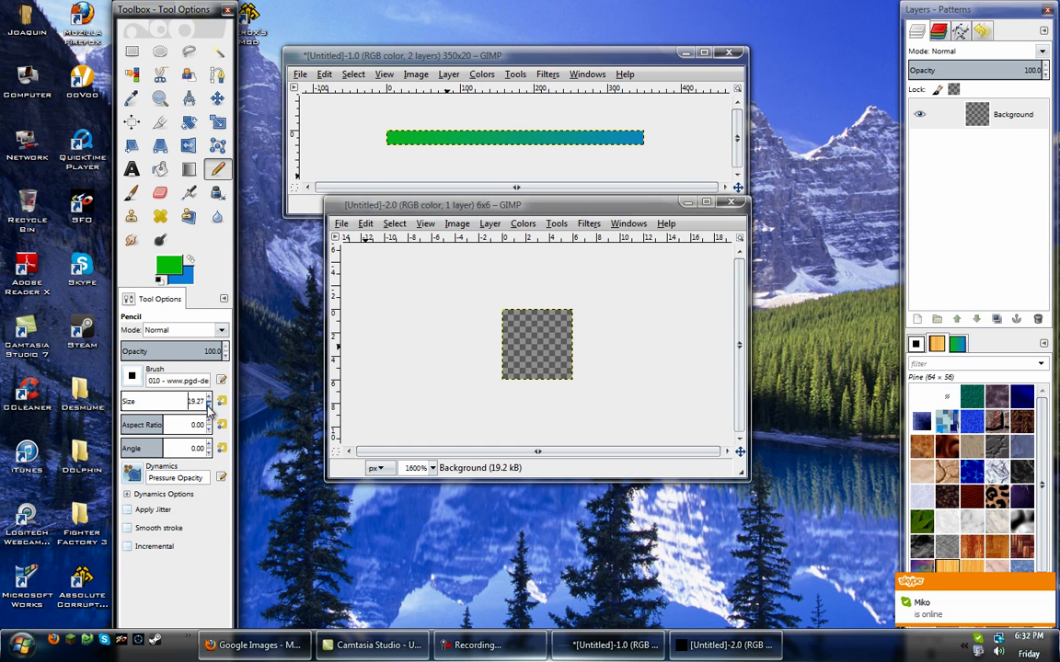
pyautogui.moveTo(208, 409); pyautogui.dragTo(208, 409)
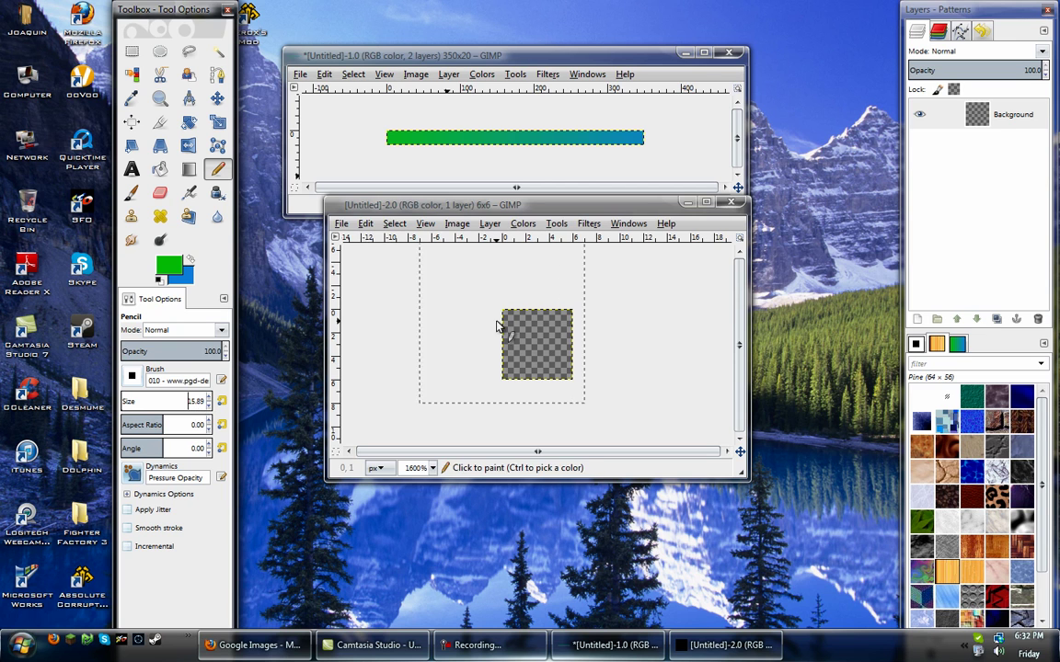
pyautogui.moveTo(189, 401)
pyautogui.mouseDown()
pyautogui.moveTo(210, 406)
pyautogui.moveTo(126, 406)
pyautogui.mouseUp()
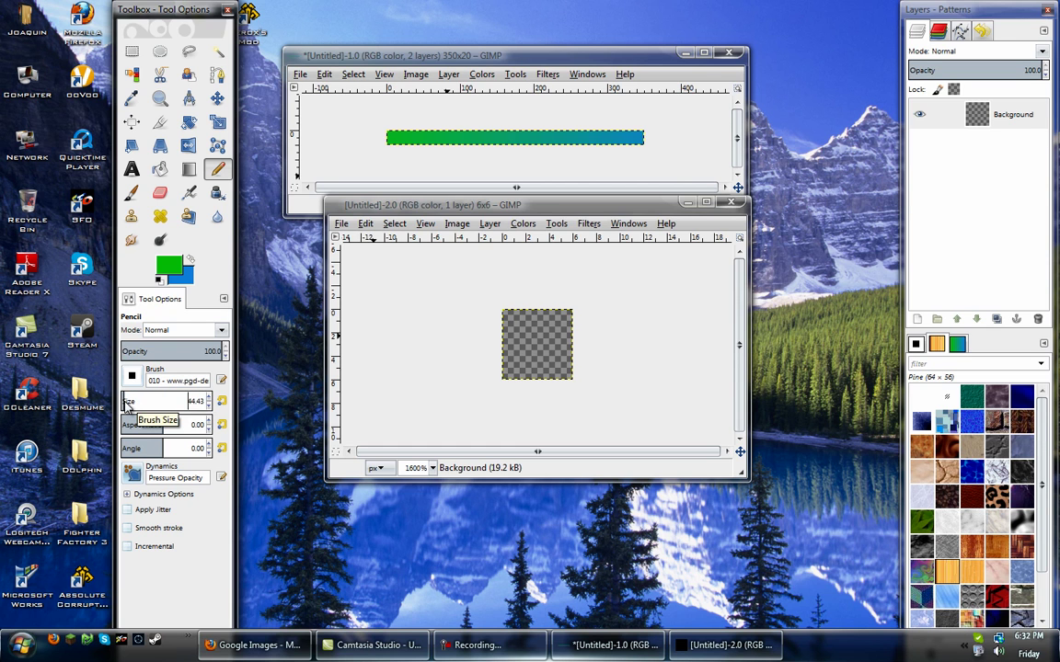
pyautogui.moveTo(126, 406); pyautogui.dragTo(111, 387)
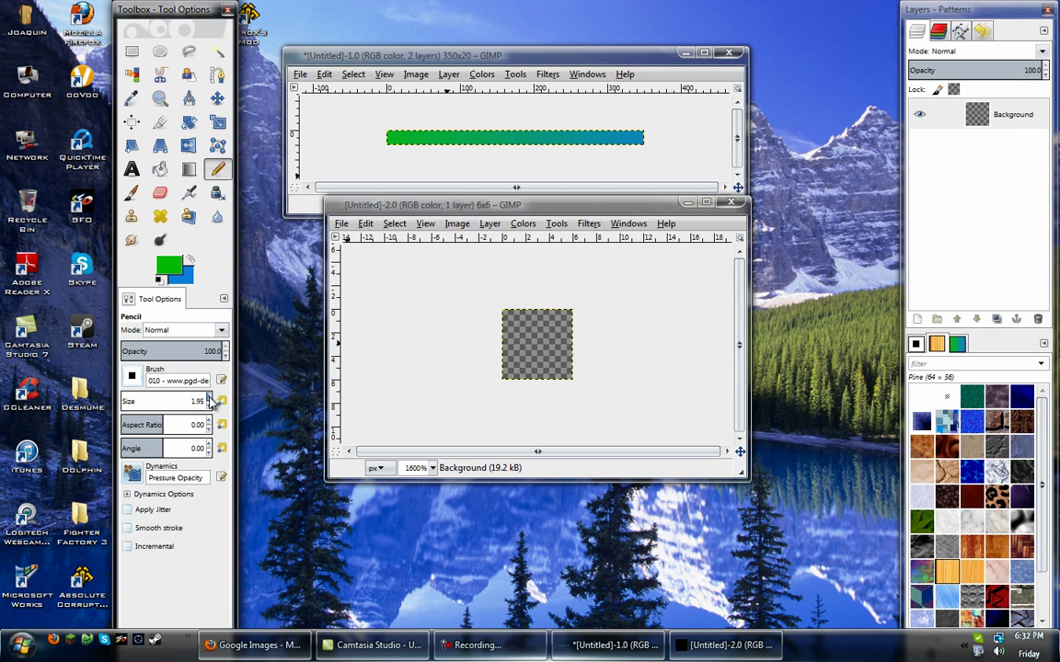
pyautogui.click(210, 400)
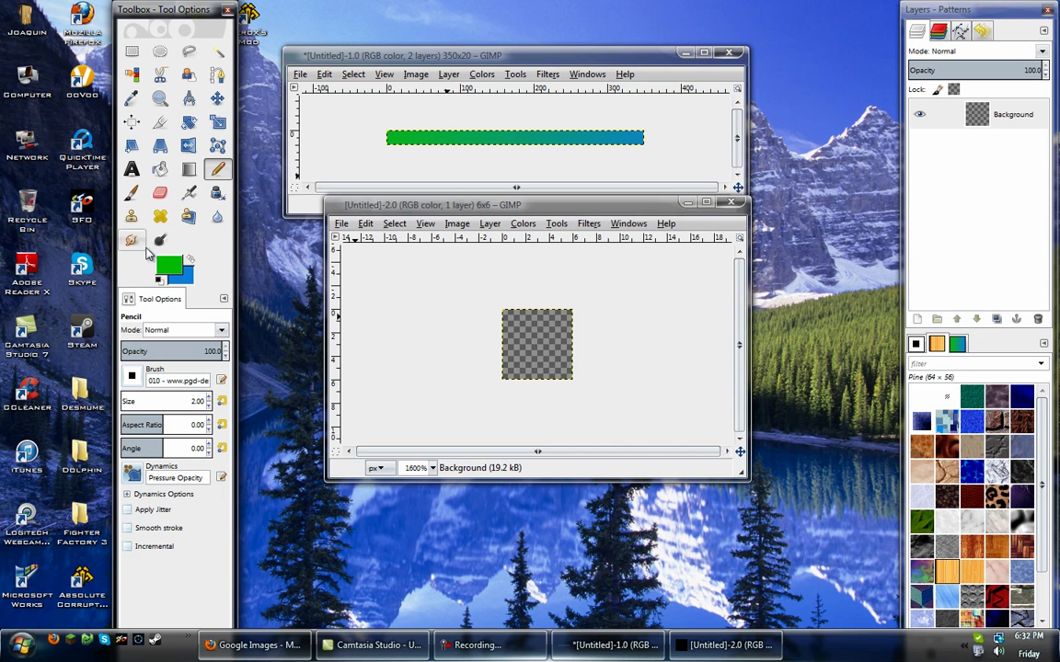
# Reset the colors to black and white and paint a black pixel diagonal from the 6 × 6 image's upper-left to lower-right corner.
pyautogui.click(158, 278)
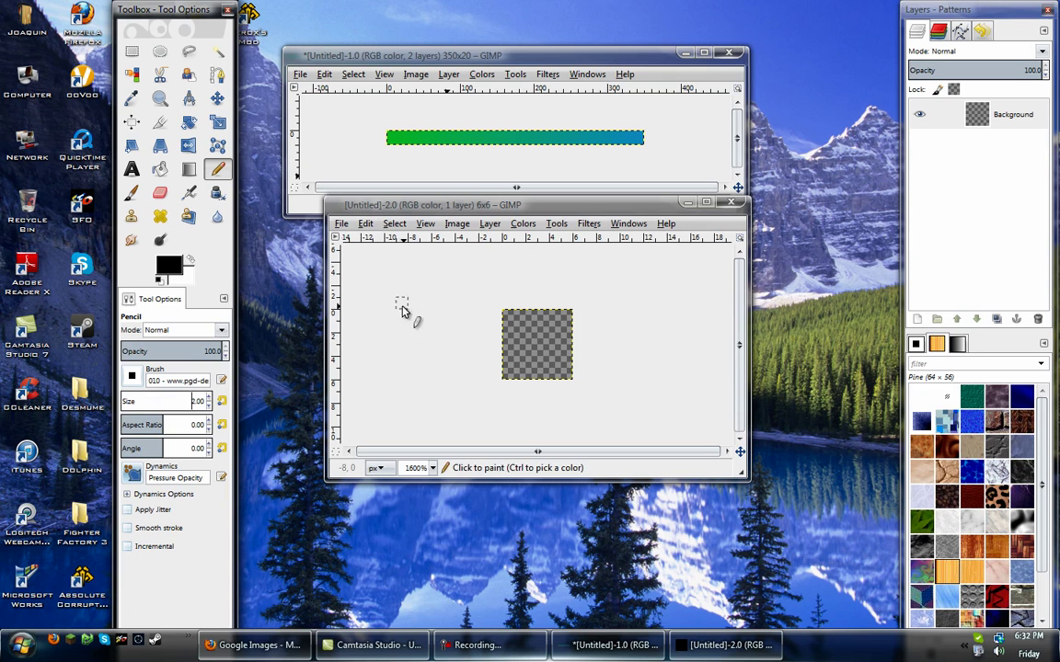
pyautogui.click(513, 319)
pyautogui.click(520, 329)
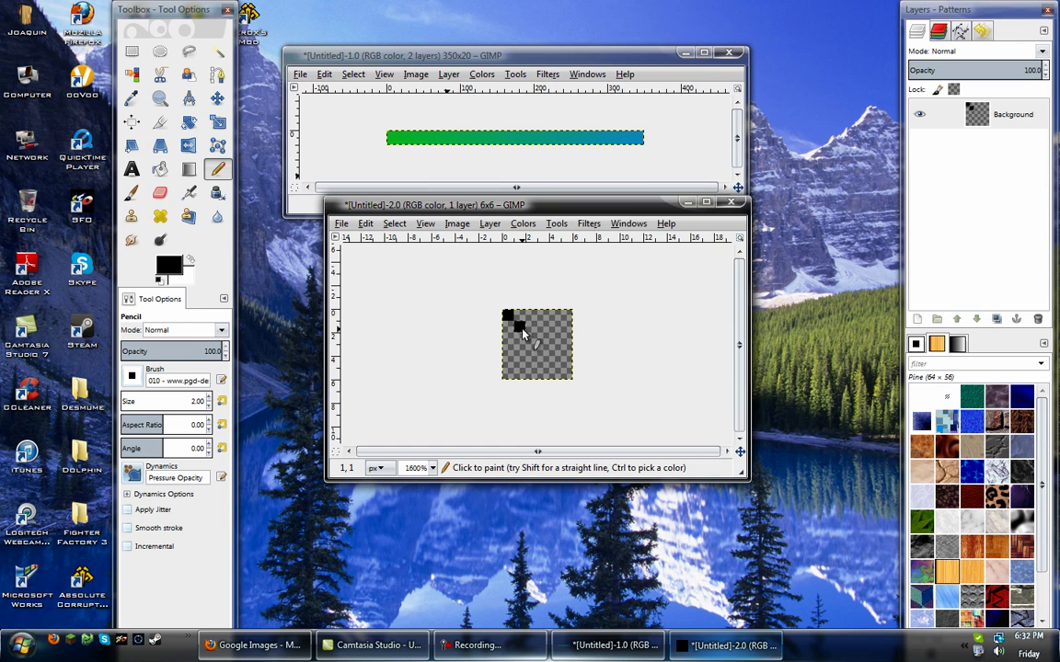
pyautogui.click(530, 338)
pyautogui.click(551, 363)
pyautogui.click(563, 373)
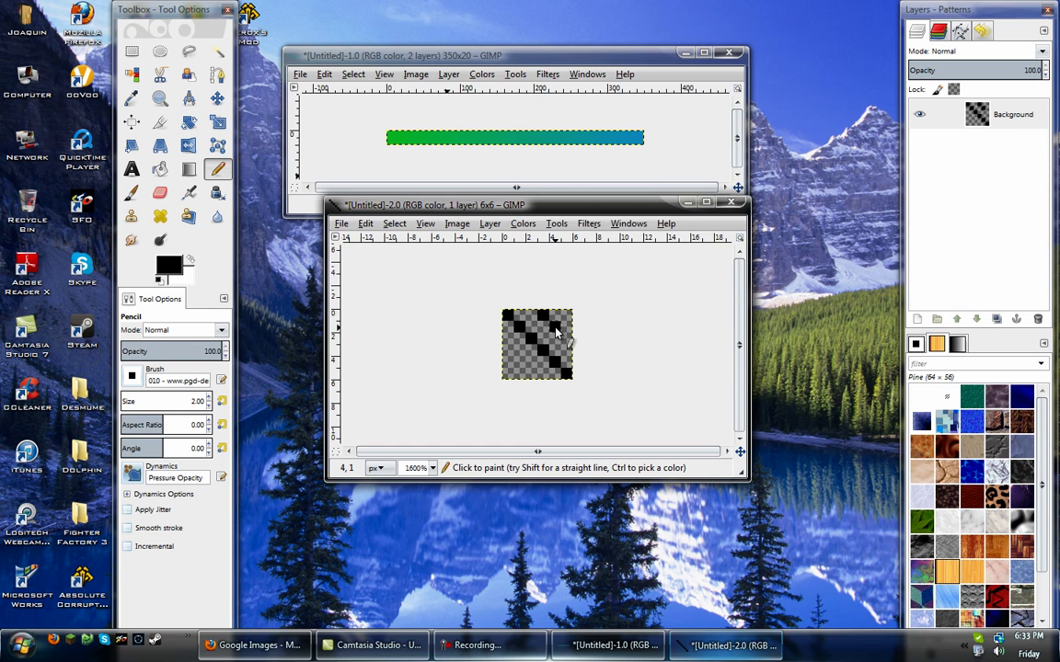
pyautogui.click(569, 316)
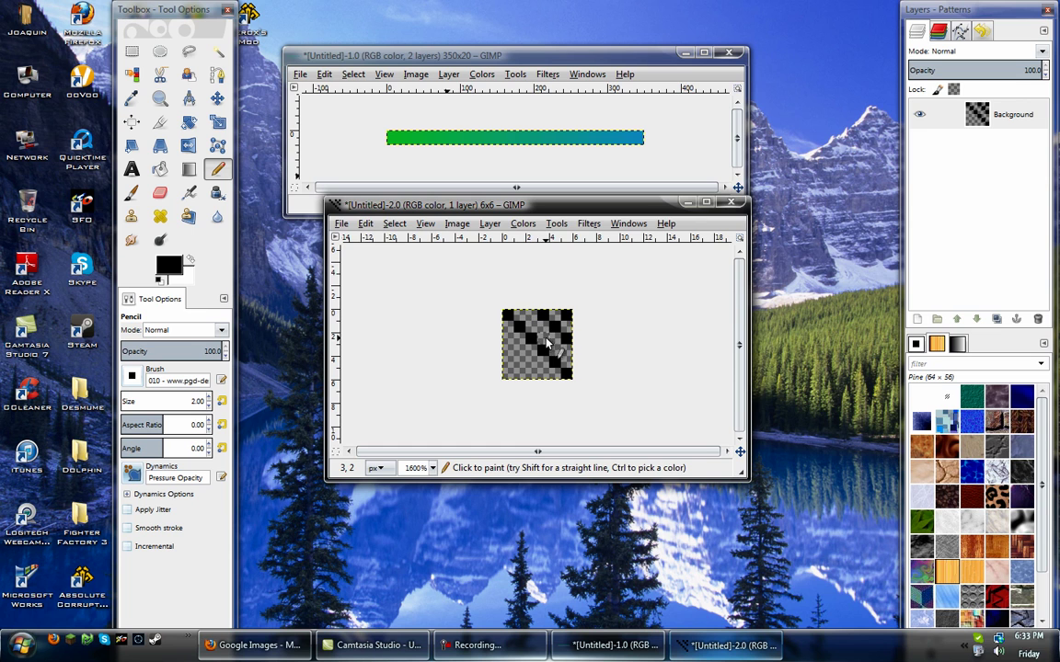
pyautogui.hotkey('ctrl', 'z')
pyautogui.hotkey('ctrl', 'z')
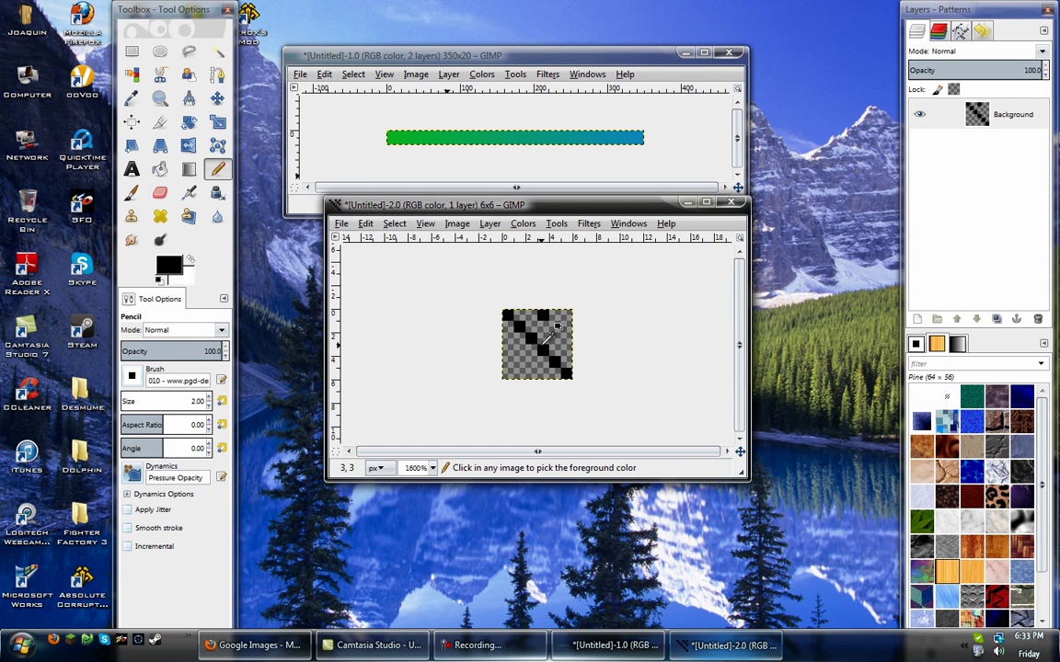
# Undo the stray pixel and paint more black diagonals parallel to the first, forming a checkerboard across the 6 × 6 image.
pyautogui.hotkey('ctrl', 'z')
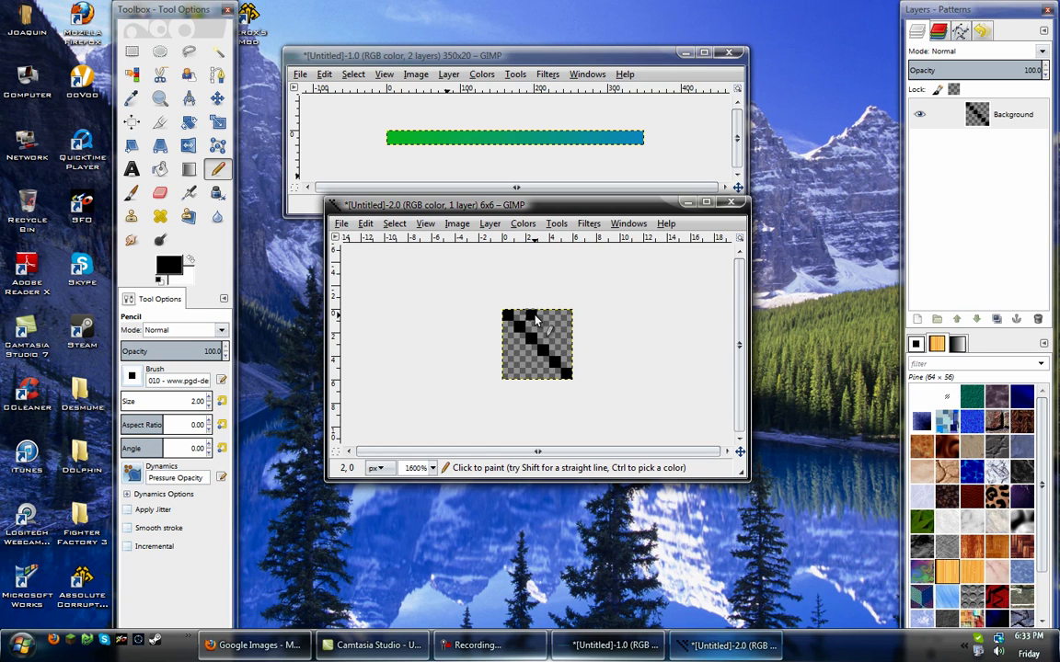
pyautogui.moveTo(544, 333); pyautogui.dragTo(571, 355)
pyautogui.click(556, 316)
pyautogui.moveTo(543, 372)
pyautogui.mouseDown()
pyautogui.moveTo(507, 345)
pyautogui.moveTo(539, 372)
pyautogui.mouseUp()
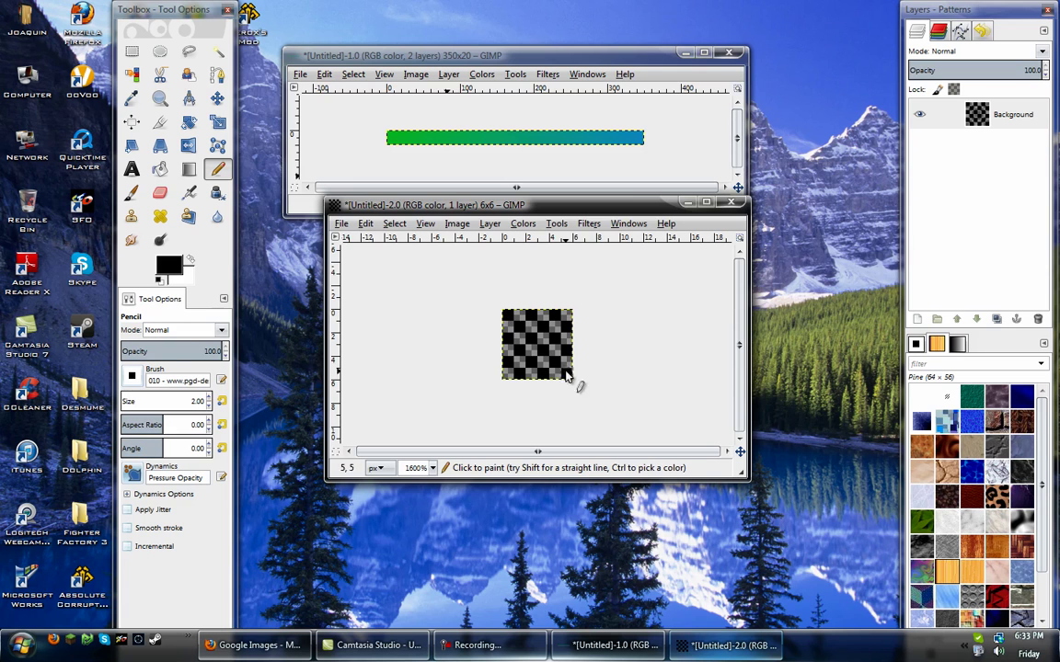
# Undo all the pencil strokes in the 6 × 6 image back to the empty transparent canvas.
pyautogui.press('ctrl')
pyautogui.hotkey('ctrl', 'z')
pyautogui.hotkey('ctrl', 'z')
pyautogui.hotkey('ctrl', 'z')
pyautogui.hotkey('ctrl', 'z')
pyautogui.hotkey('ctrl', 'z')
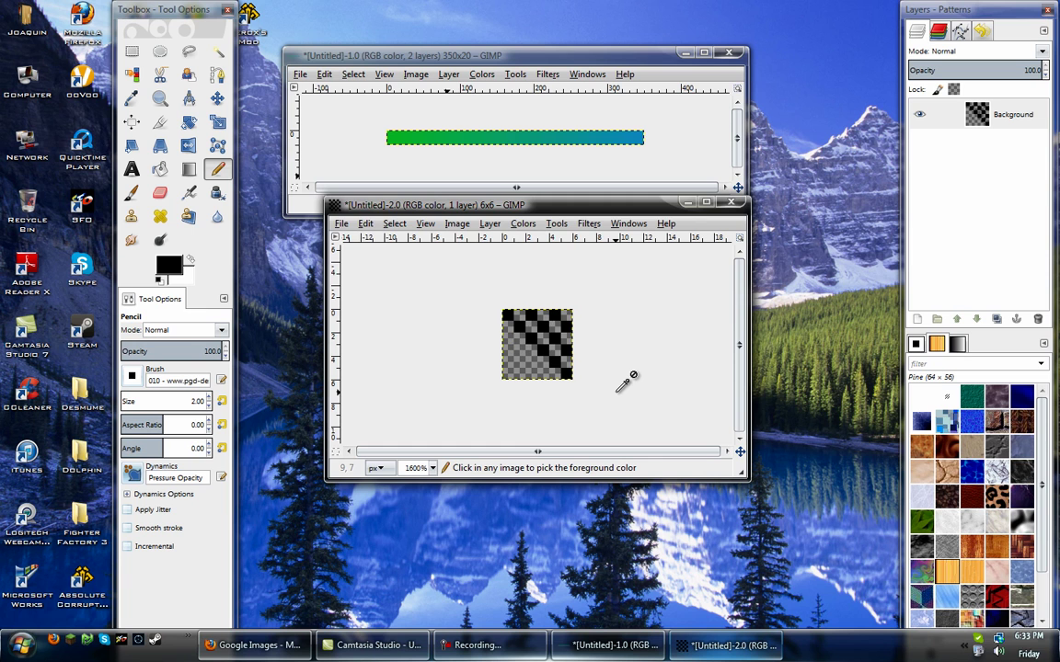
pyautogui.hotkey('ctrl', 'z')
pyautogui.hotkey('ctrl', 'z')
pyautogui.hotkey('ctrl', 'z')
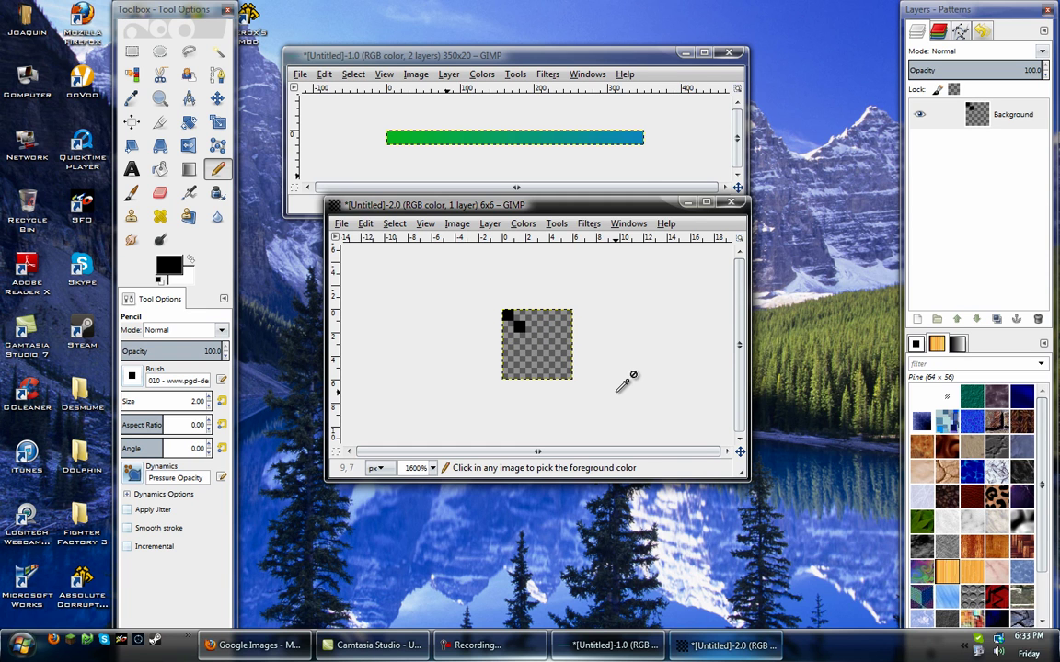
pyautogui.hotkey('ctrl', 'z')
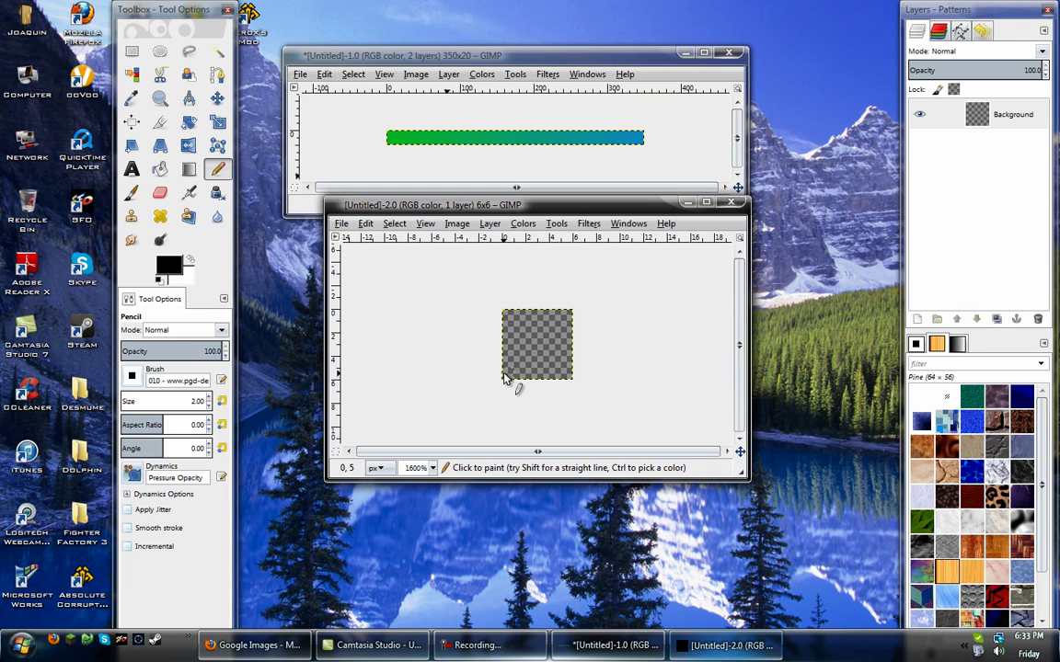
# Paint the 6 × 6 image's upper-left pixel black plus a four-pixel diagonal from the left edge's fourth row up to the top edge.
pyautogui.click(506, 317)
pyautogui.click(508, 338)
pyautogui.click(519, 328)
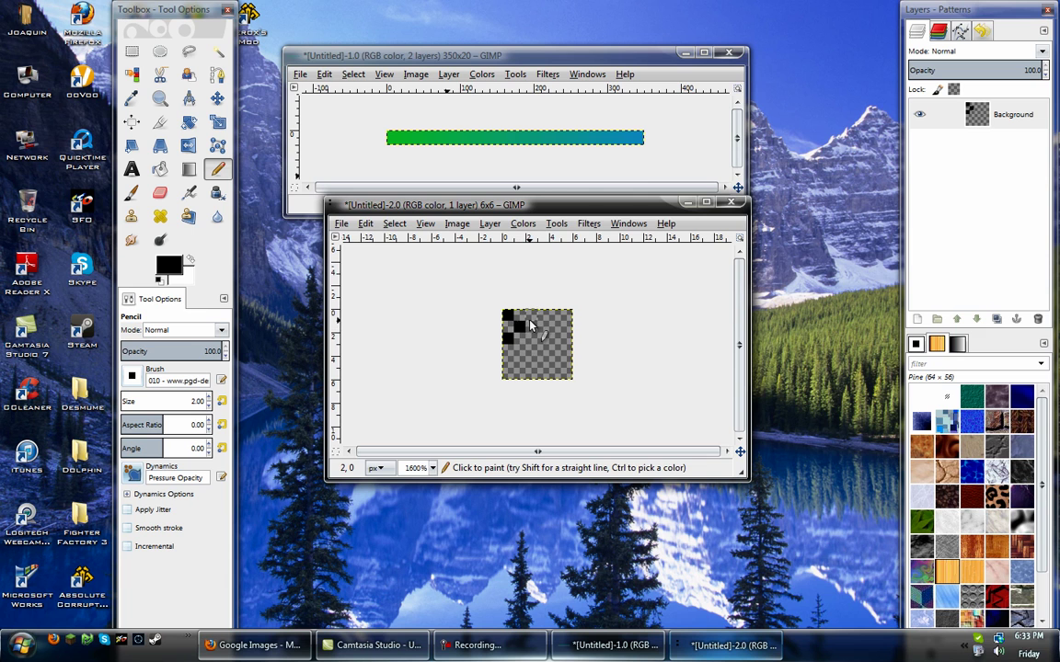
pyautogui.hotkey('ctrl', 'z')
pyautogui.click(511, 350)
pyautogui.click(518, 339)
pyautogui.click(531, 326)
pyautogui.click(543, 315)
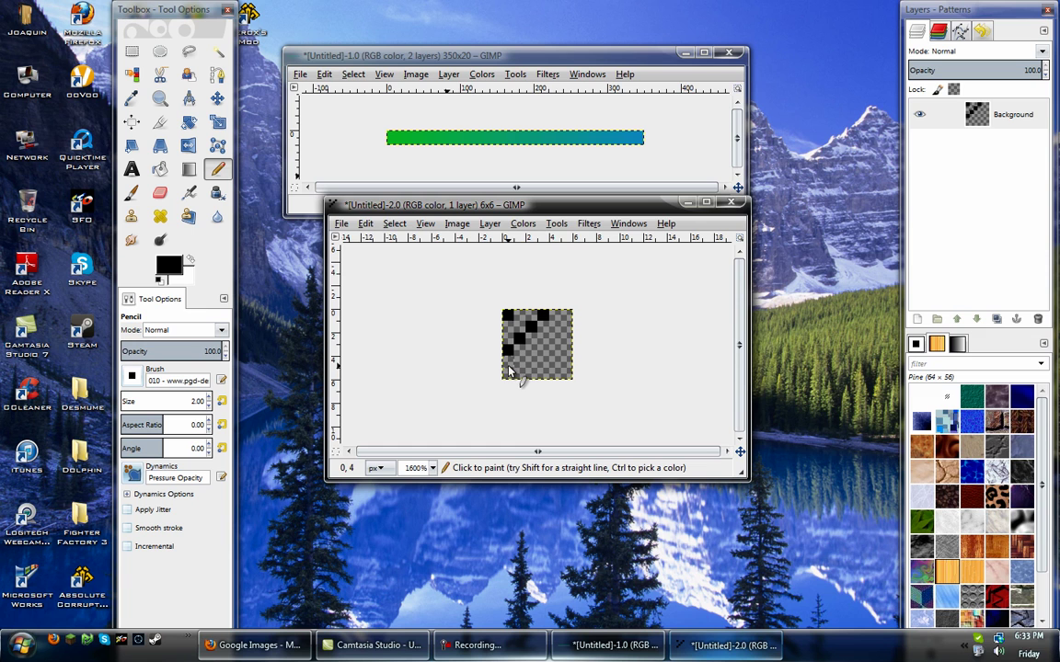
# Paint a parallel five-pixel black diagonal from the bottom edge to the right edge, plus the last diagonal near the lower-right corner.
pyautogui.click(531, 363)
pyautogui.click(543, 352)
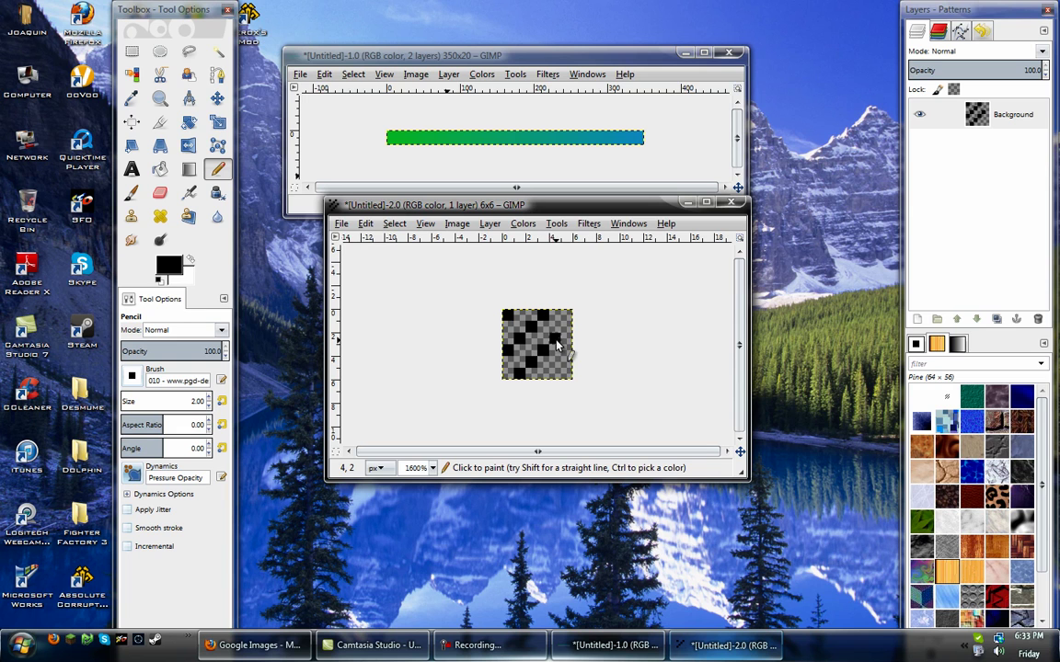
pyautogui.click(566, 326)
pyautogui.click(555, 374)
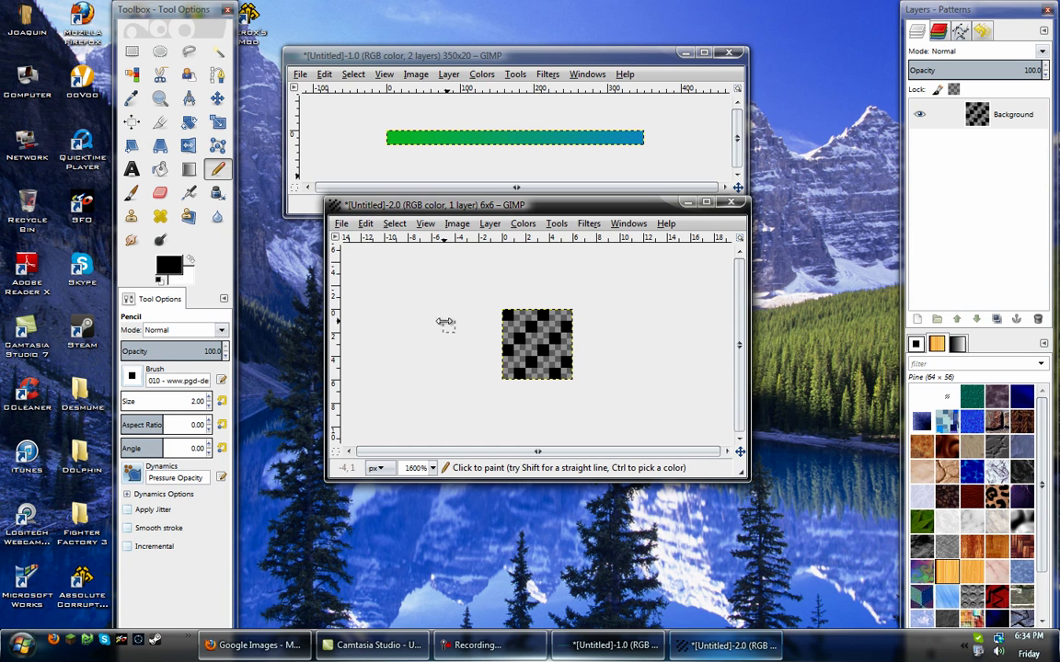
# Check which file types are offered for saving the 6 × 6 image under a new name, leaving without saving.
pyautogui.click(342, 226)
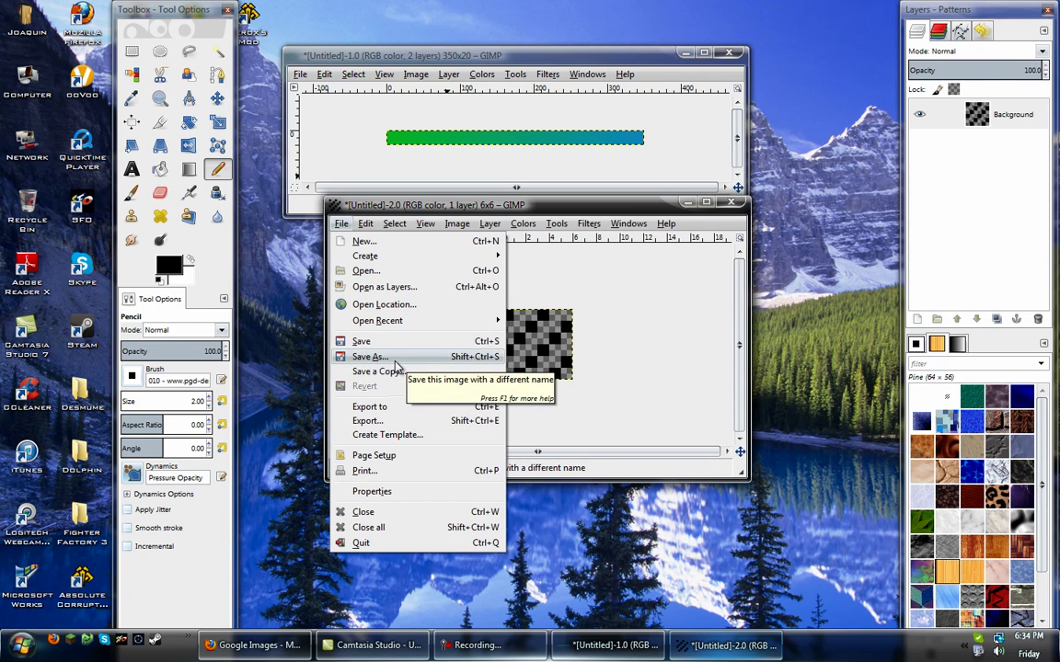
pyautogui.click(394, 359)
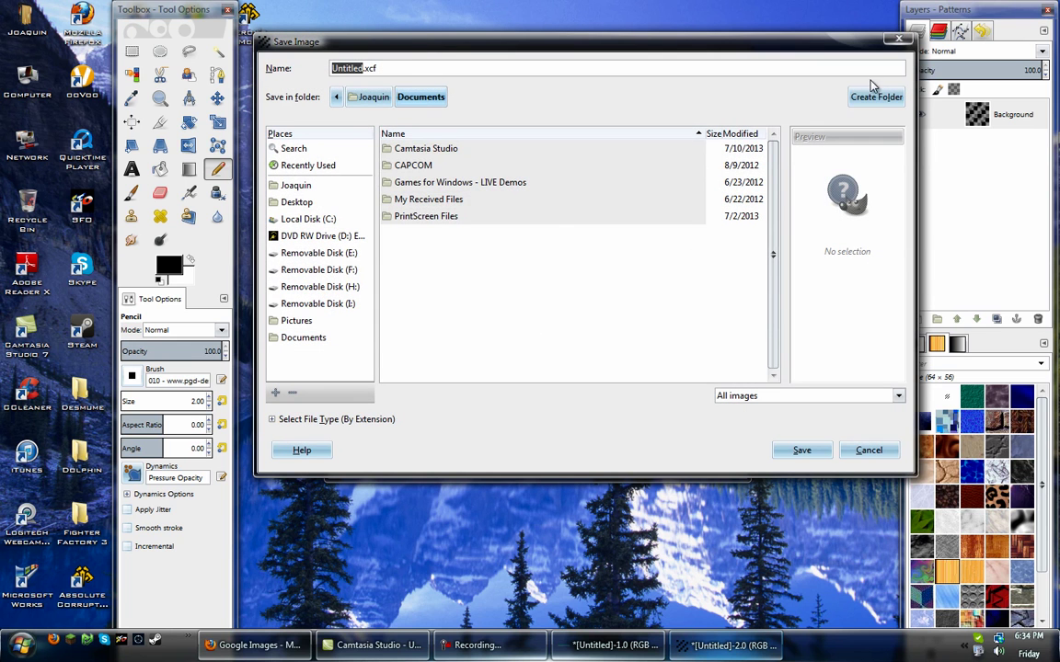
pyautogui.click(281, 420)
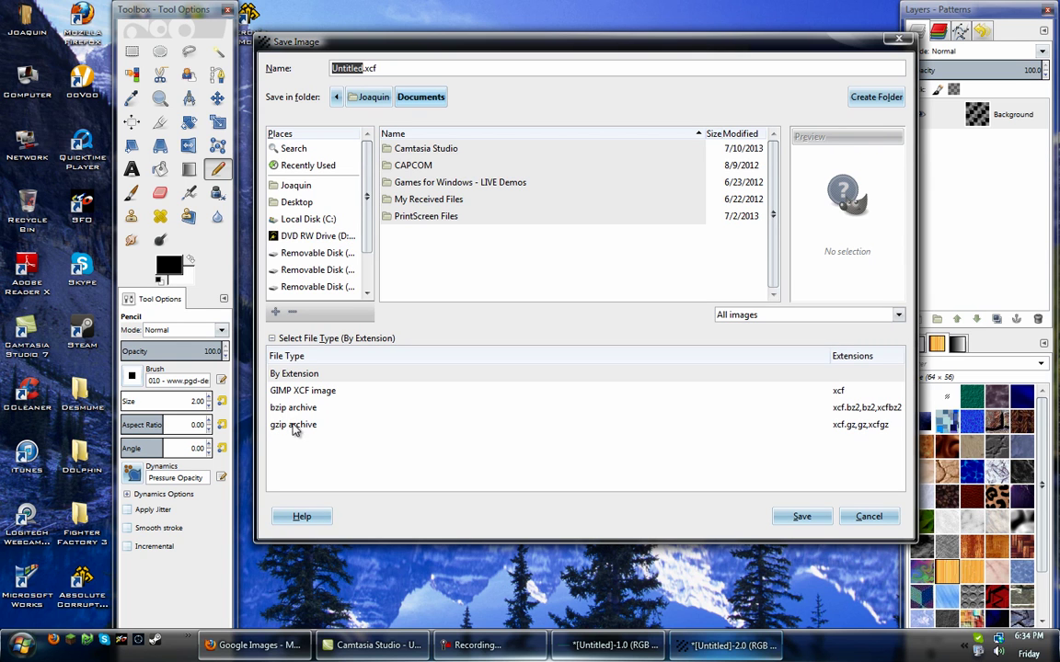
pyautogui.click(791, 317)
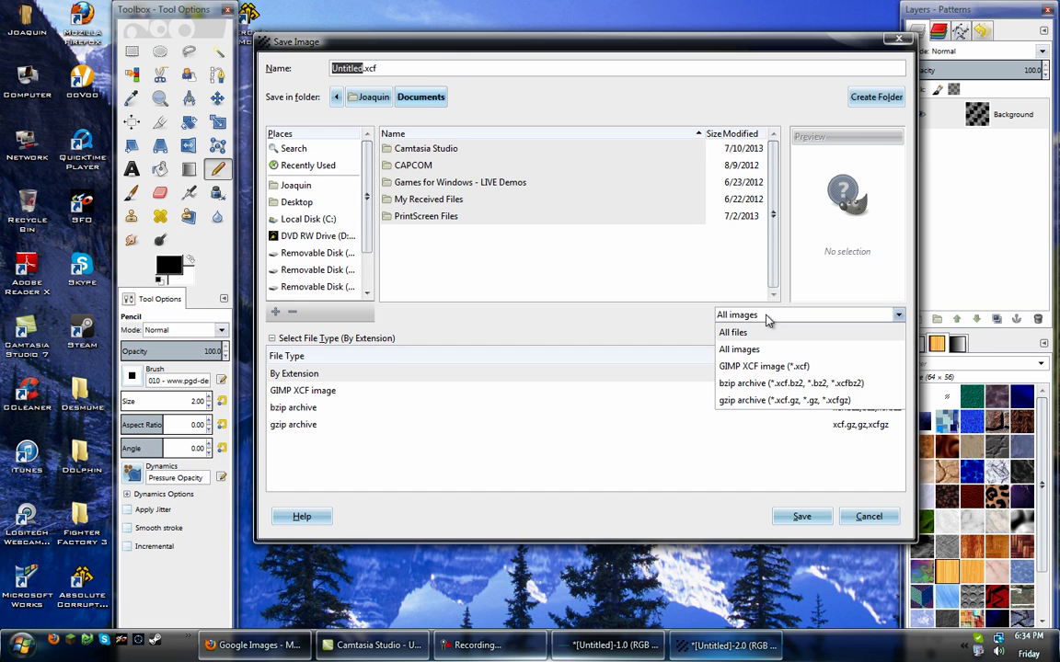
pyautogui.click(295, 520)
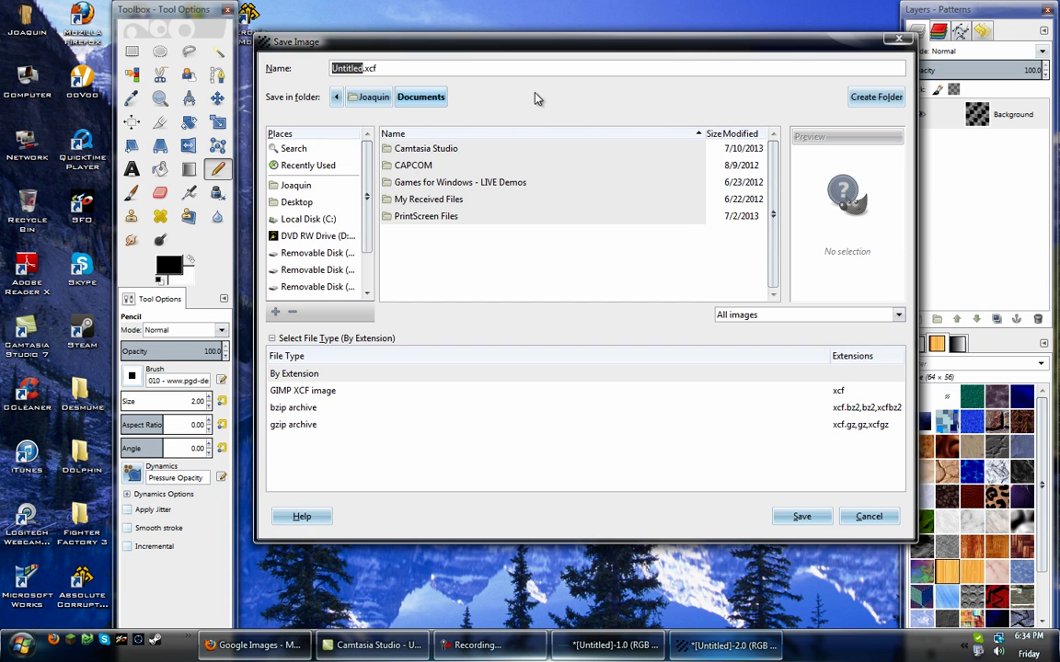
pyautogui.click(860, 517)
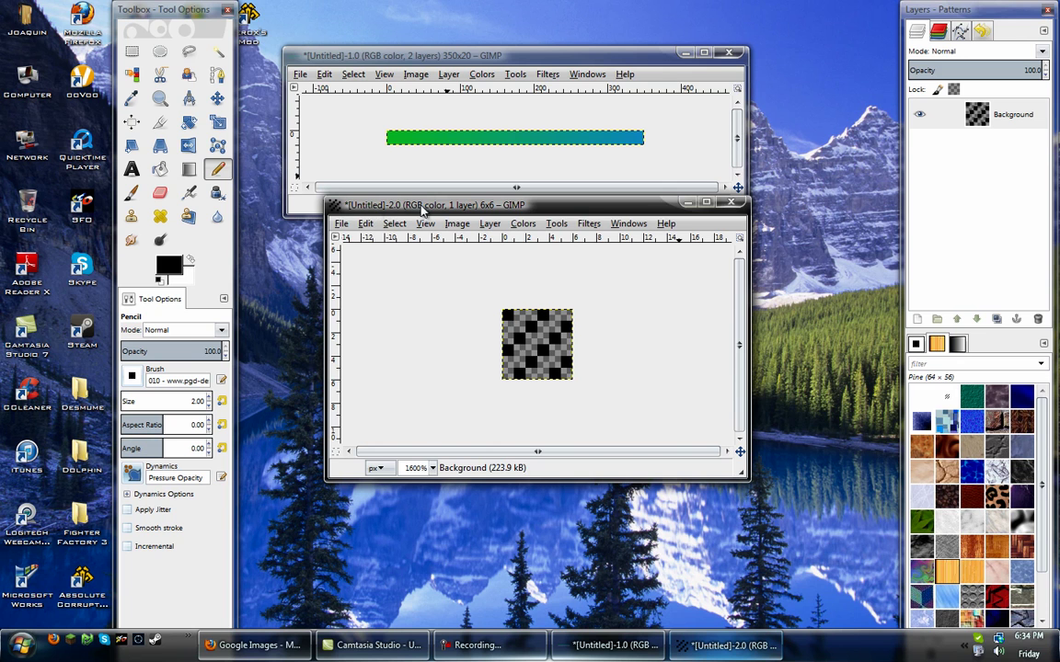
# Close the 6 × 6 image without saving it.
pyautogui.click(734, 204)
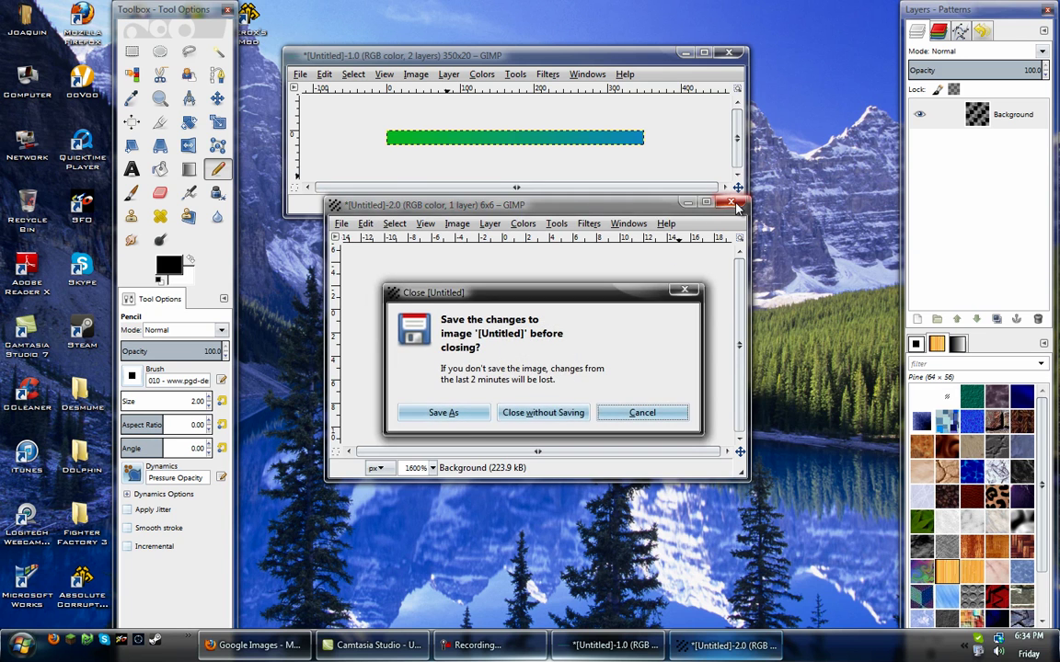
pyautogui.click(543, 412)
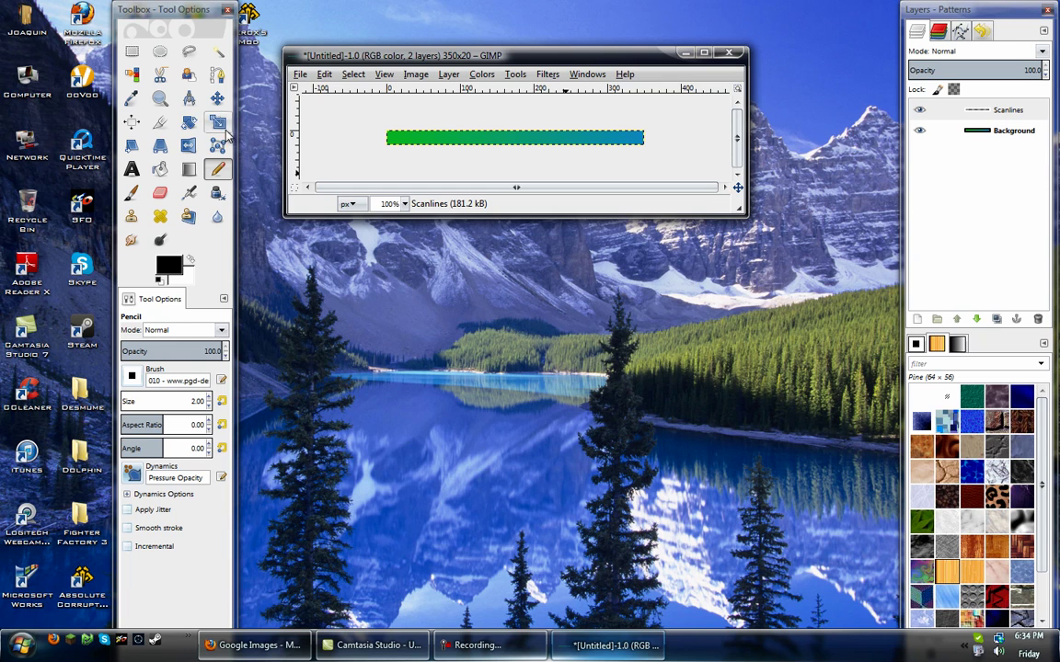
# Switch to Windows Explorer and find the GIMP 2 folder in Program Files on Local Disk (C:).
pyautogui.doubleClick(20, 92)
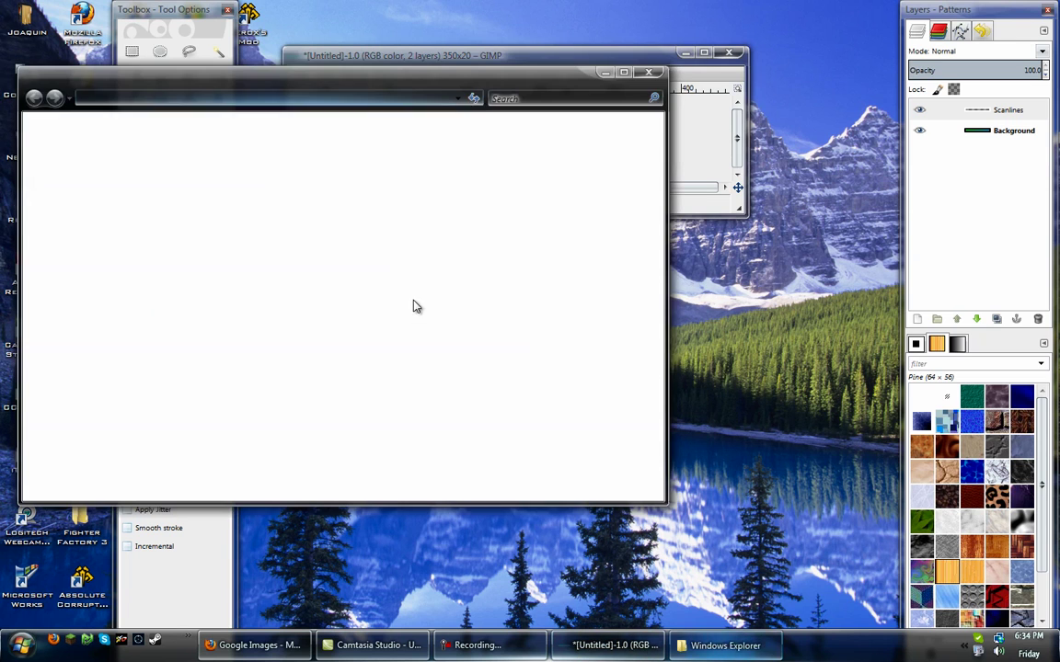
pyautogui.click(205, 196)
pyautogui.doubleClick(204, 197)
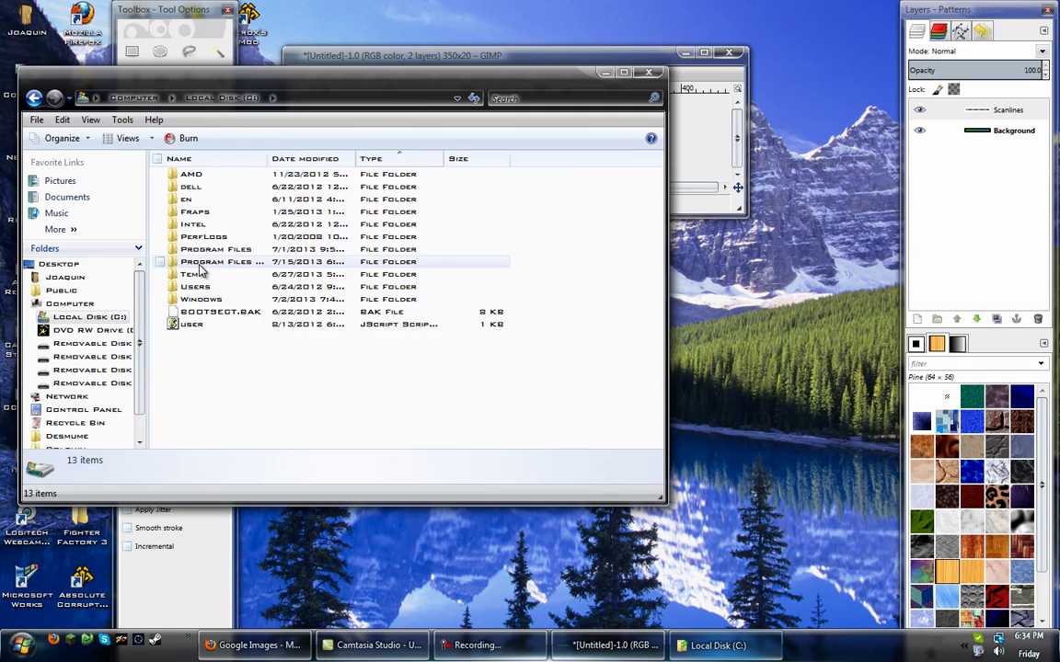
pyautogui.doubleClick(197, 262)
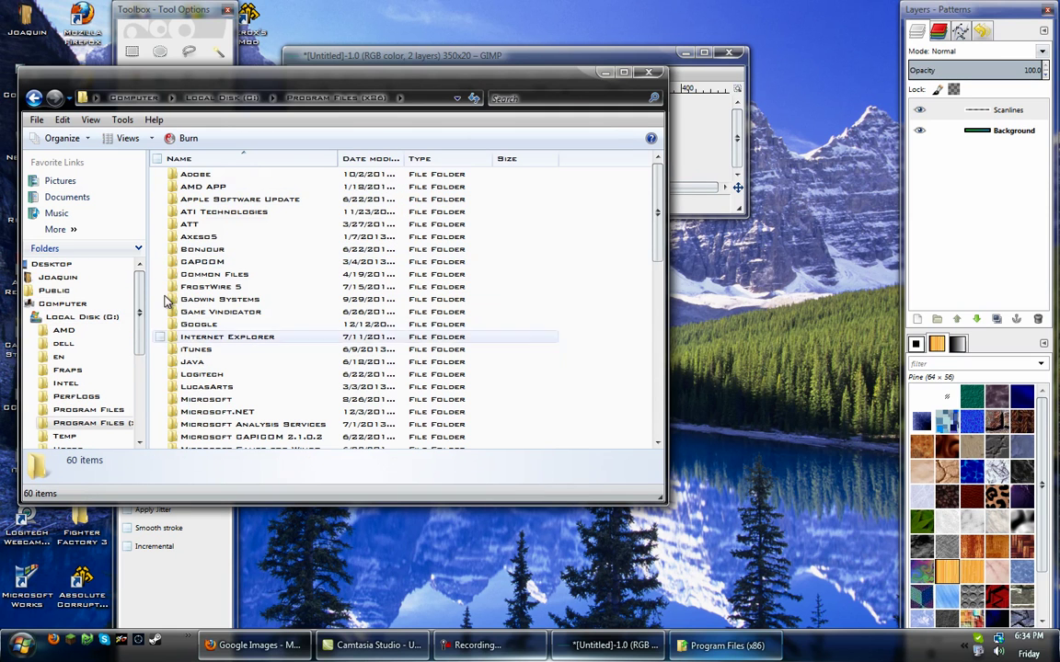
pyautogui.click(213, 101)
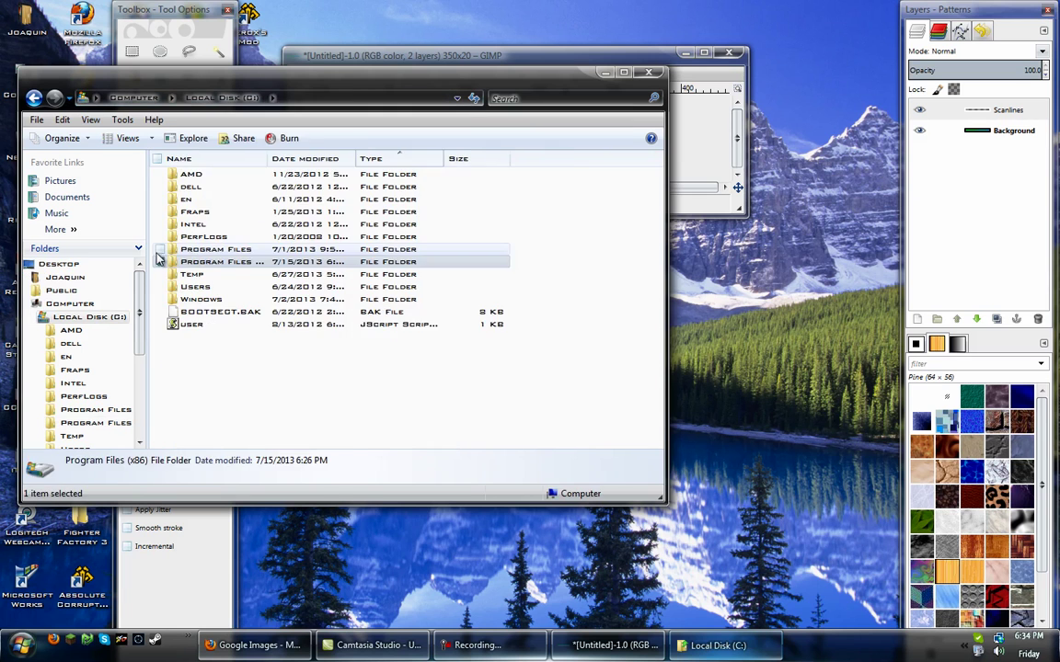
pyautogui.doubleClick(184, 244)
pyautogui.doubleClick(184, 232)
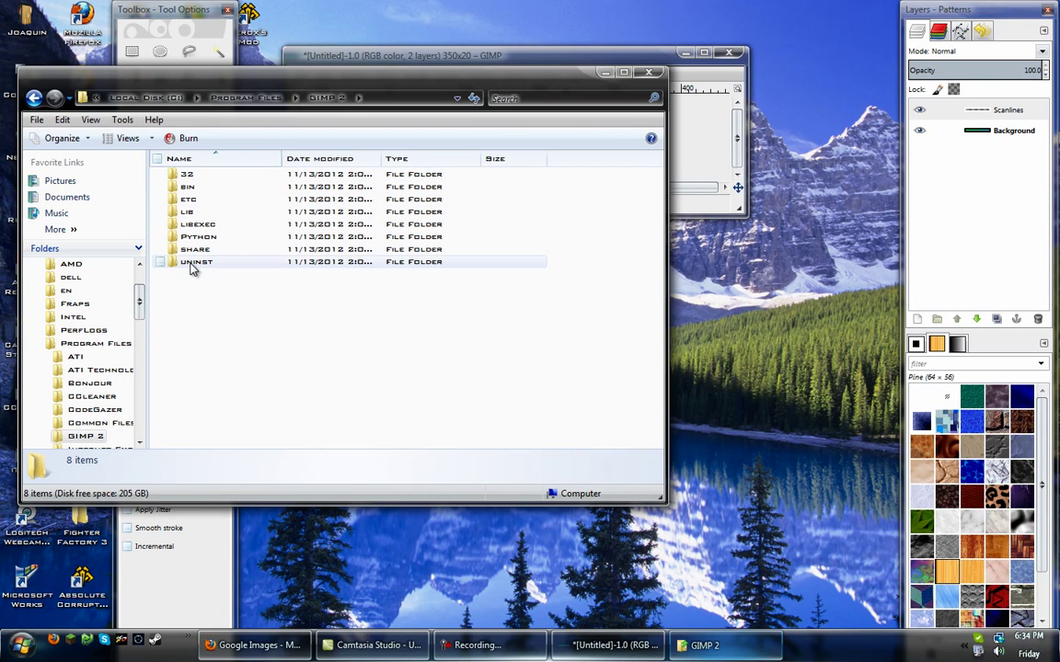
# Look through the GIMP 2 subfolders bin, 32 and lib\gimp\2.0 for the pattern location, and close the file window.
pyautogui.doubleClick(190, 190)
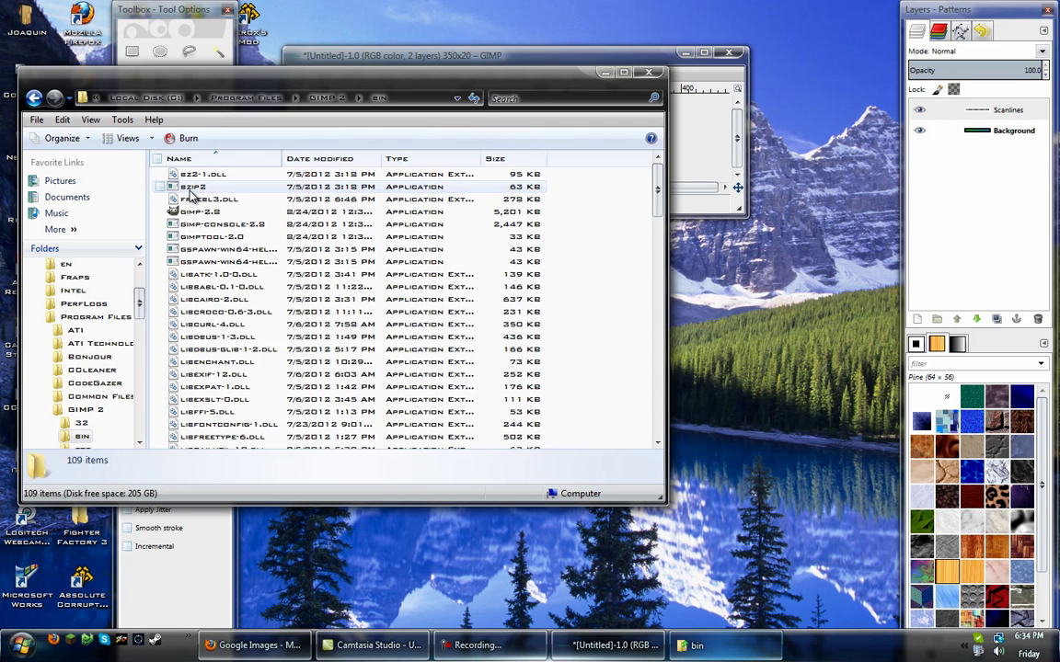
pyautogui.click(328, 98)
pyautogui.doubleClick(192, 177)
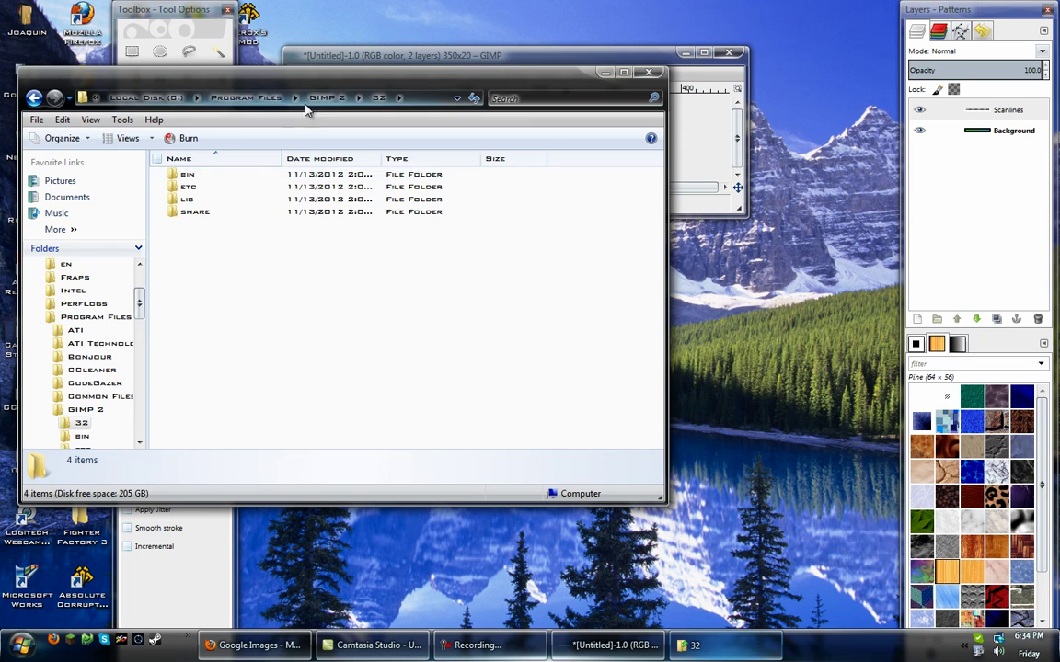
pyautogui.click(328, 98)
pyautogui.doubleClick(194, 214)
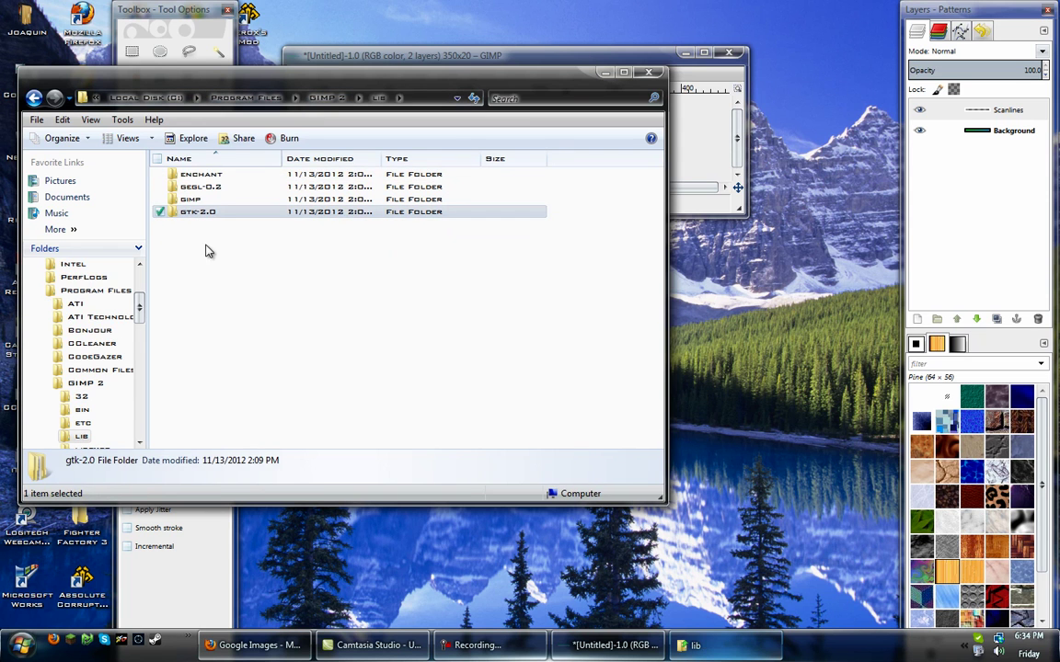
pyautogui.doubleClick(195, 199)
pyautogui.doubleClick(187, 174)
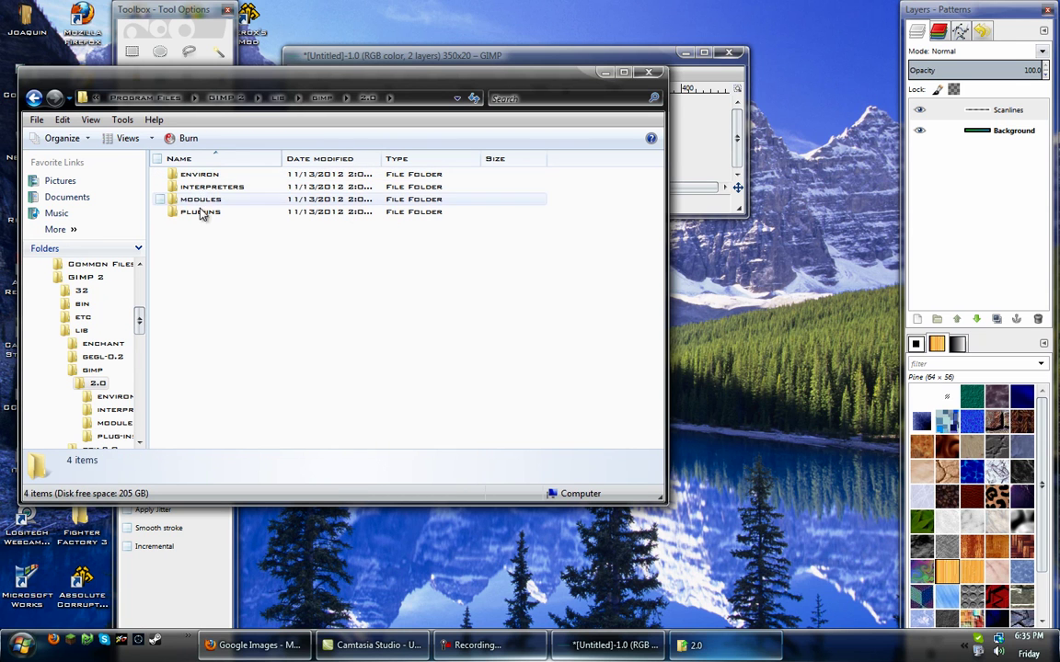
pyautogui.click(652, 73)
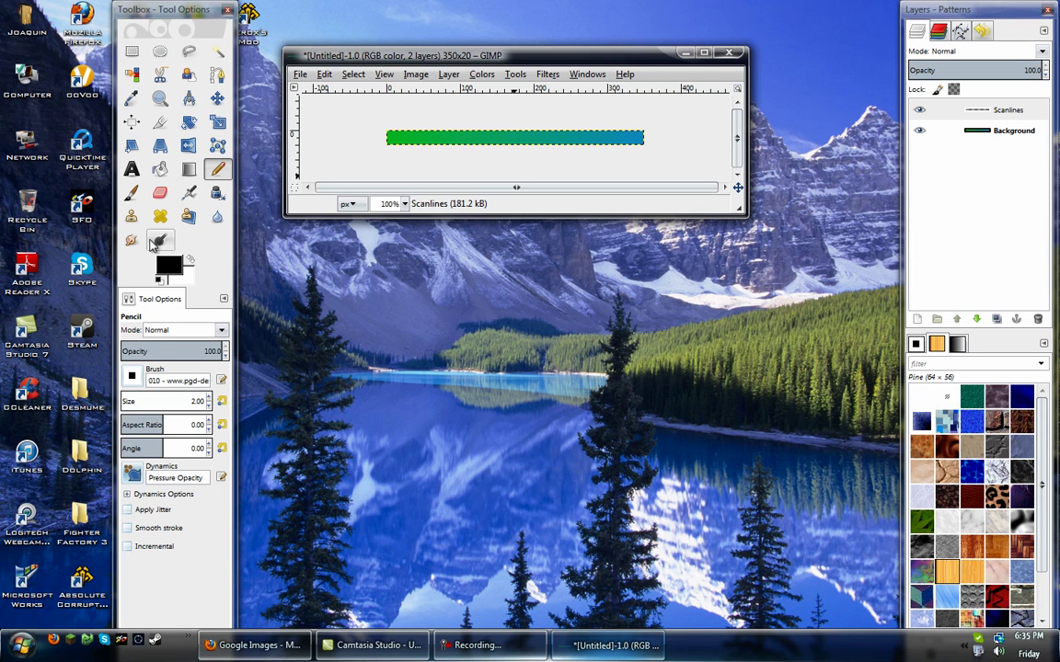
# Make the Scanlines layer active and set the Bucket Fill tool to pattern fill with the Scanlines pattern.
pyautogui.click(939, 110)
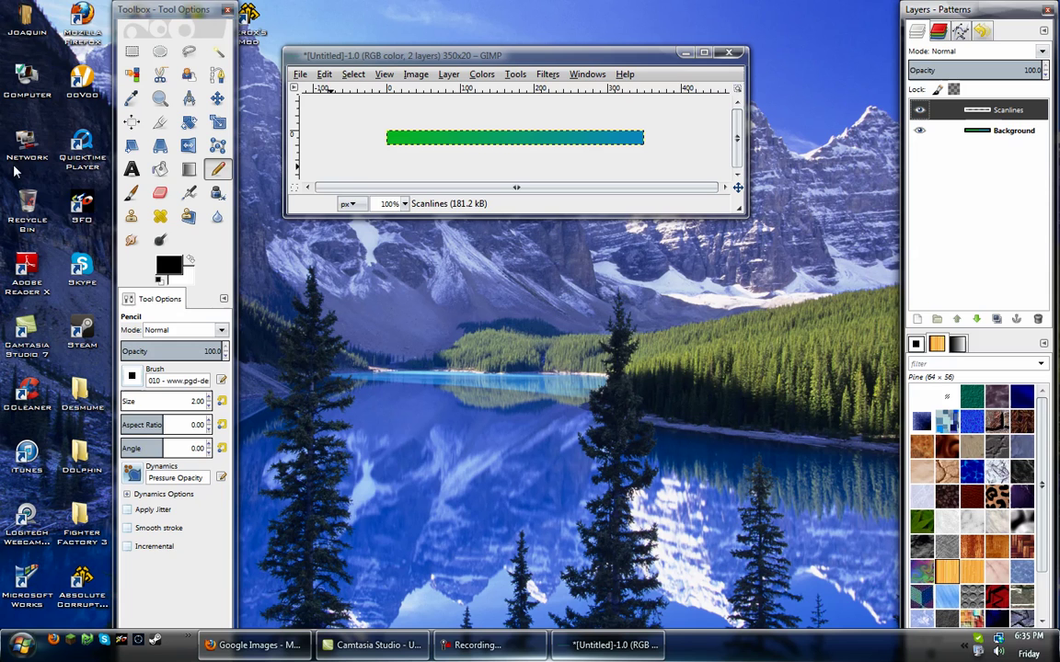
pyautogui.click(160, 168)
pyautogui.click(136, 412)
pyautogui.click(156, 430)
pyautogui.click(158, 411)
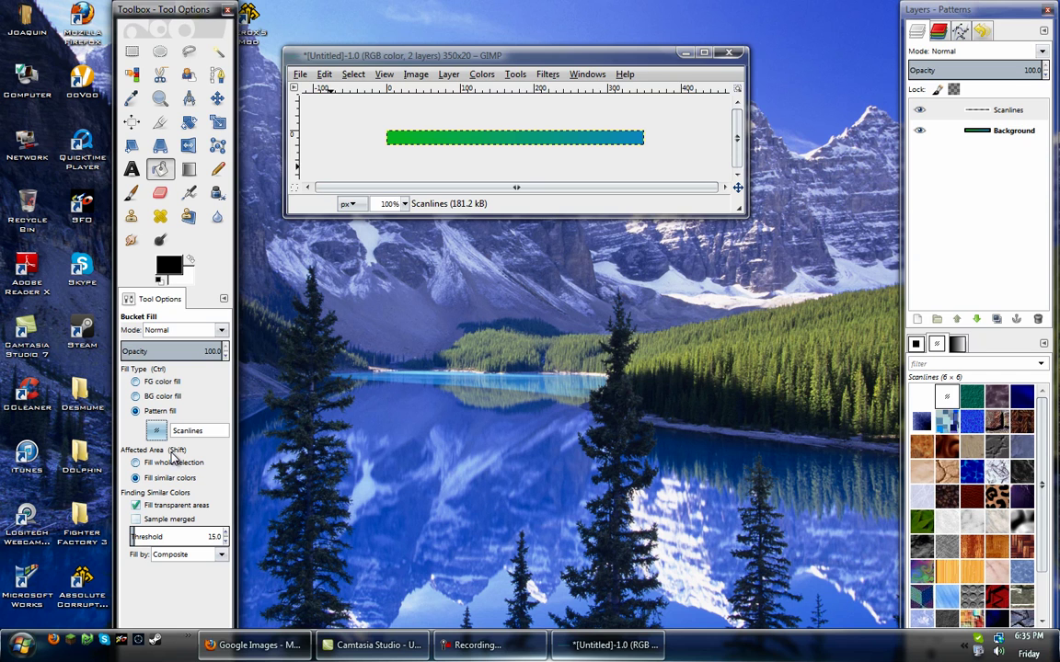
# Fill the userbar's Scanlines layer with the pattern and set the layer's opacity to 35.
pyautogui.click(528, 145)
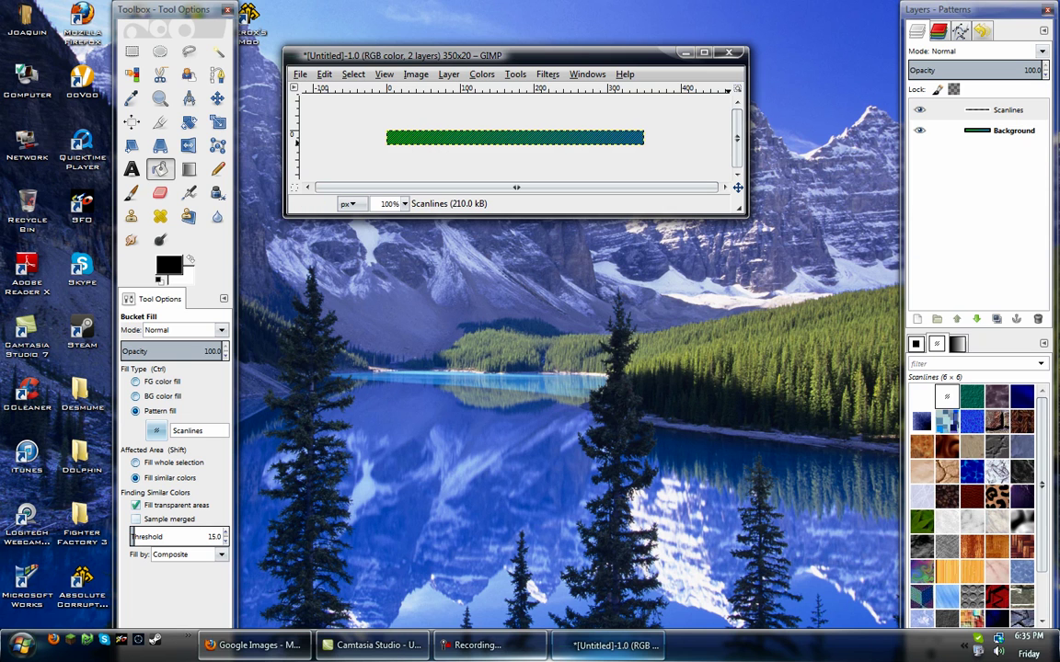
pyautogui.click(1044, 73)
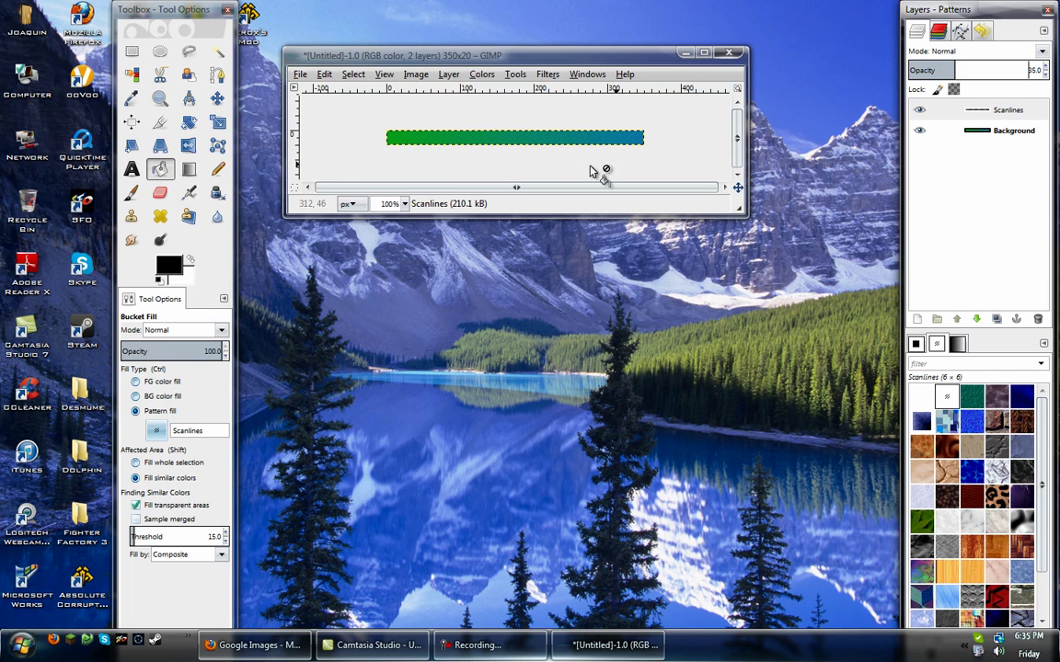
# Create a new 350 × 20 px layer named 3D Effect with transparency as its fill type.
pyautogui.click(917, 318)
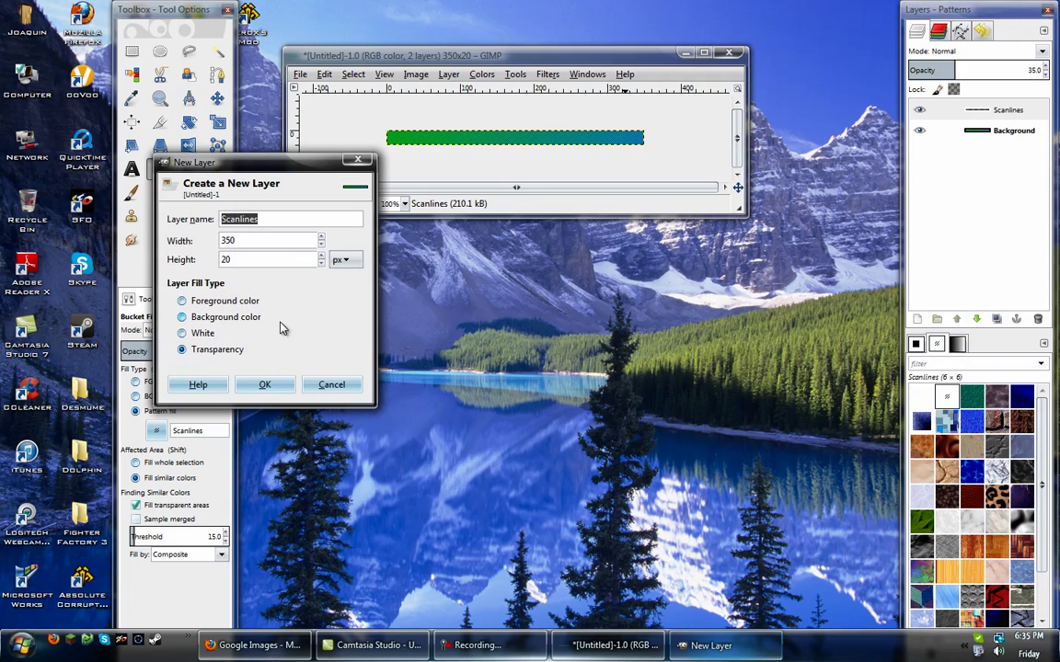
pyautogui.write('3')
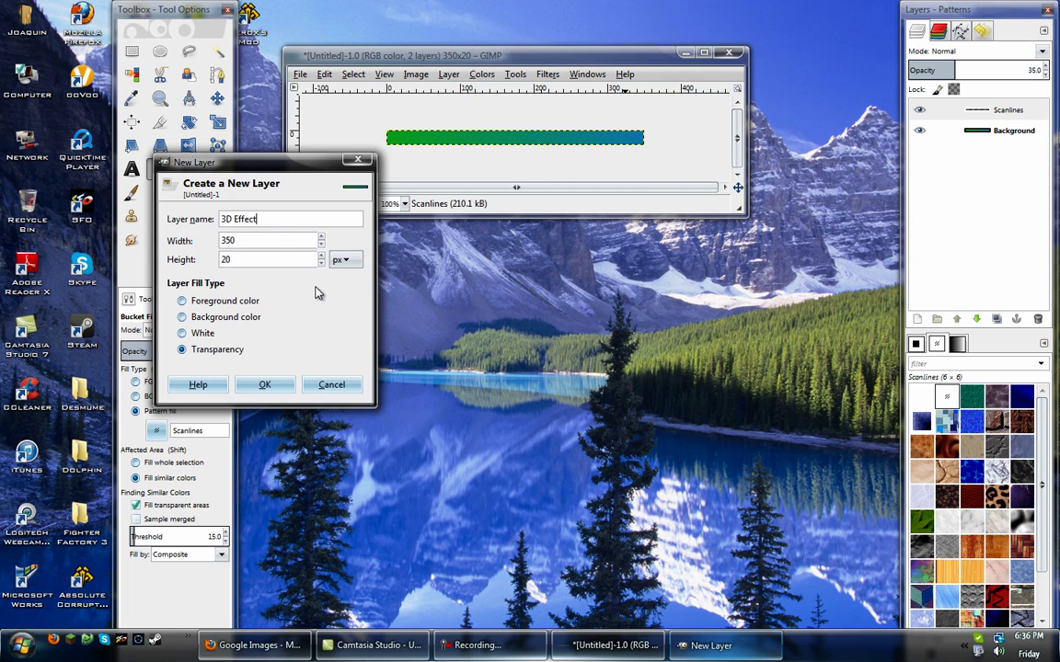
pyautogui.write('D Effect')
pyautogui.press('Return')
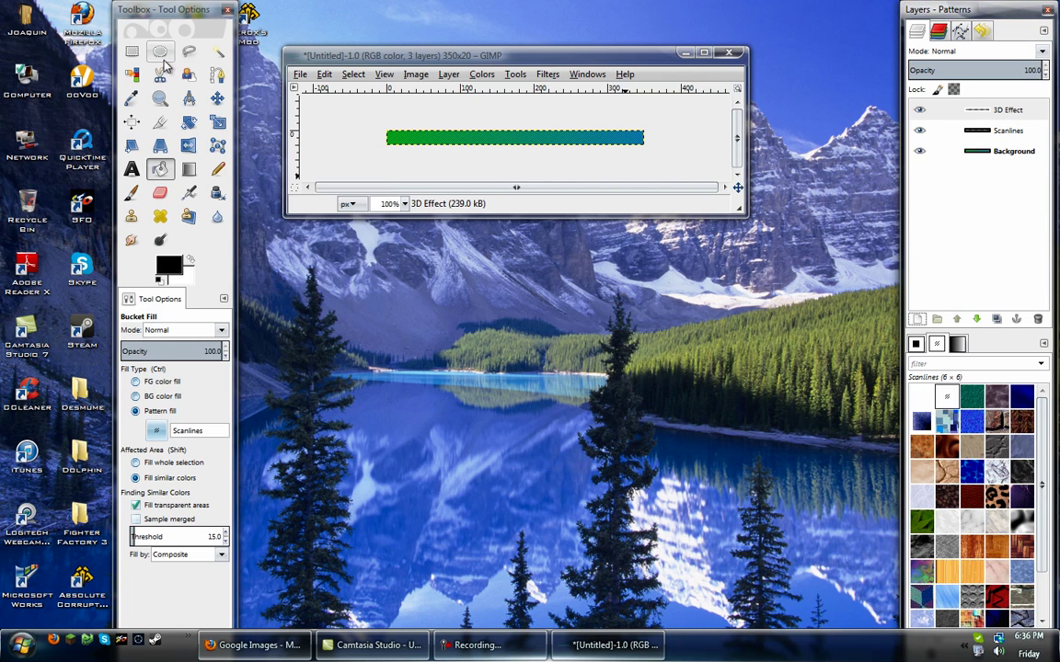
# Draw a wide elliptical selection about 451 × 50 px that overlaps the upper part of the userbar and extends past both ends.
pyautogui.click(160, 51)
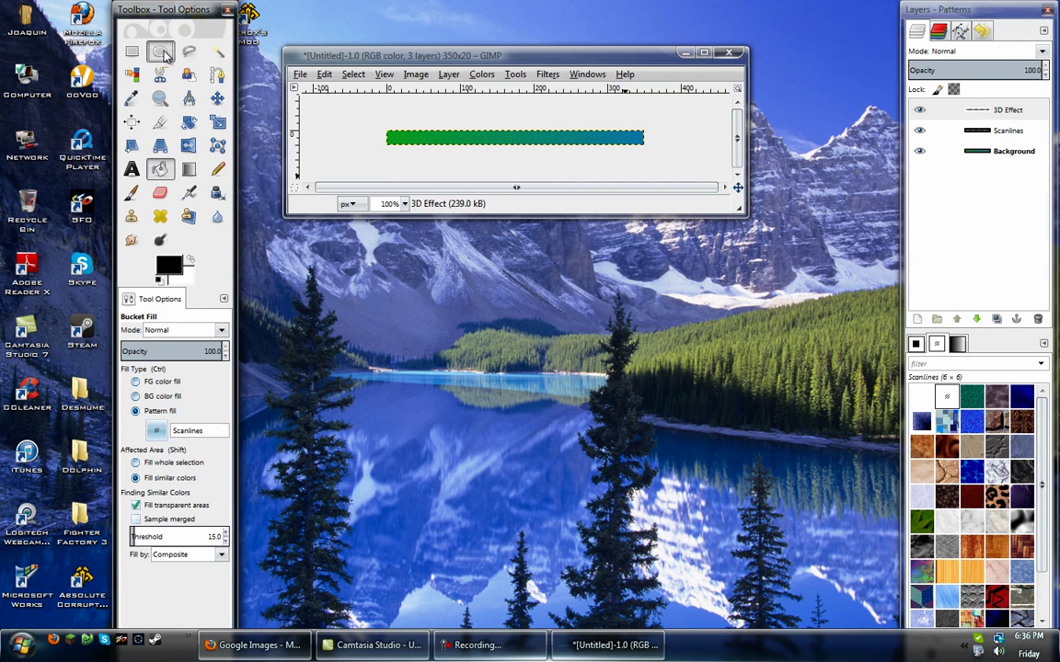
pyautogui.click(161, 172)
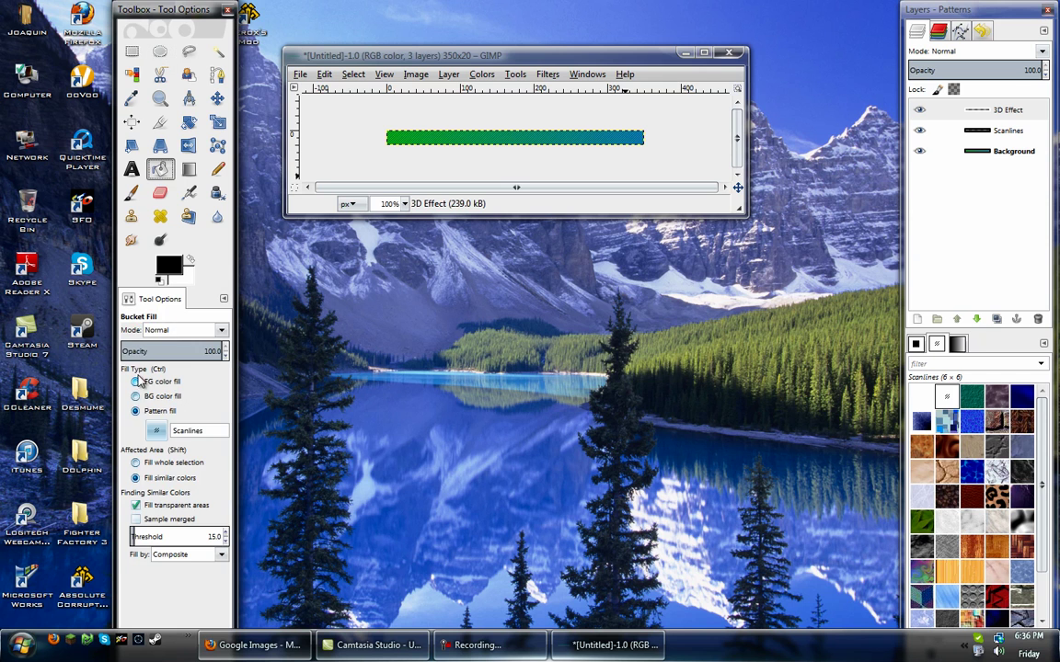
pyautogui.click(160, 53)
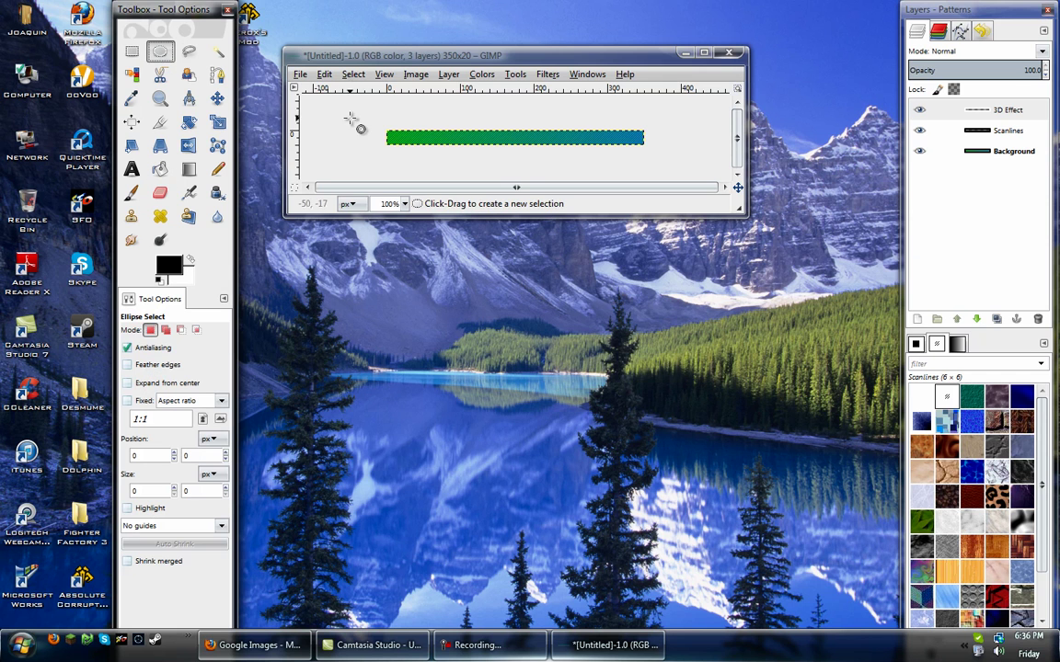
pyautogui.moveTo(358, 102); pyautogui.dragTo(675, 138)
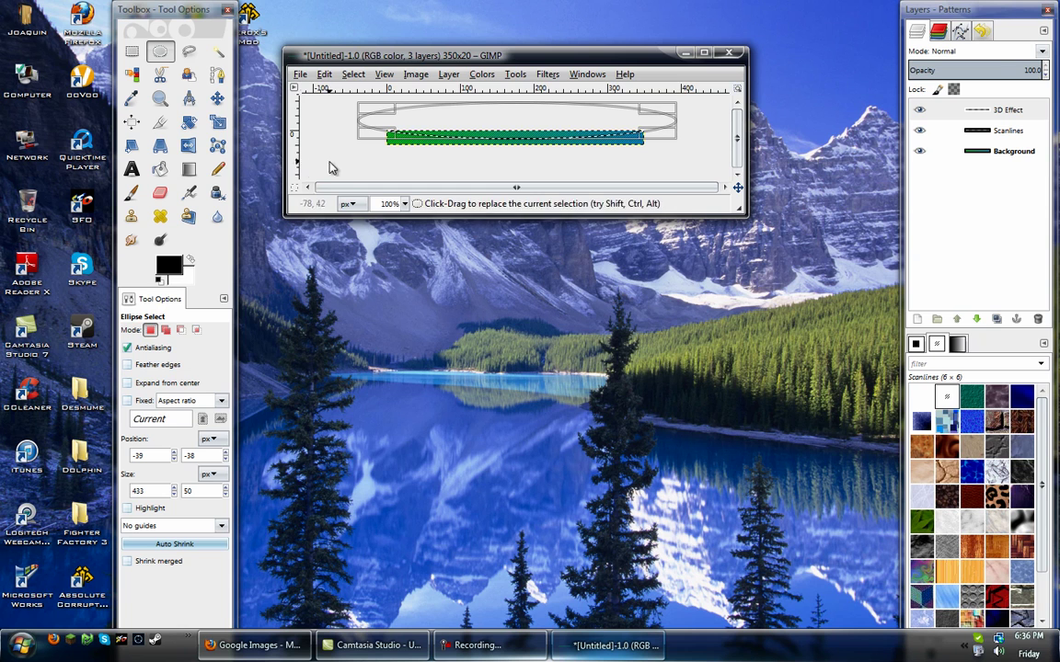
pyautogui.moveTo(379, 136); pyautogui.dragTo(368, 134)
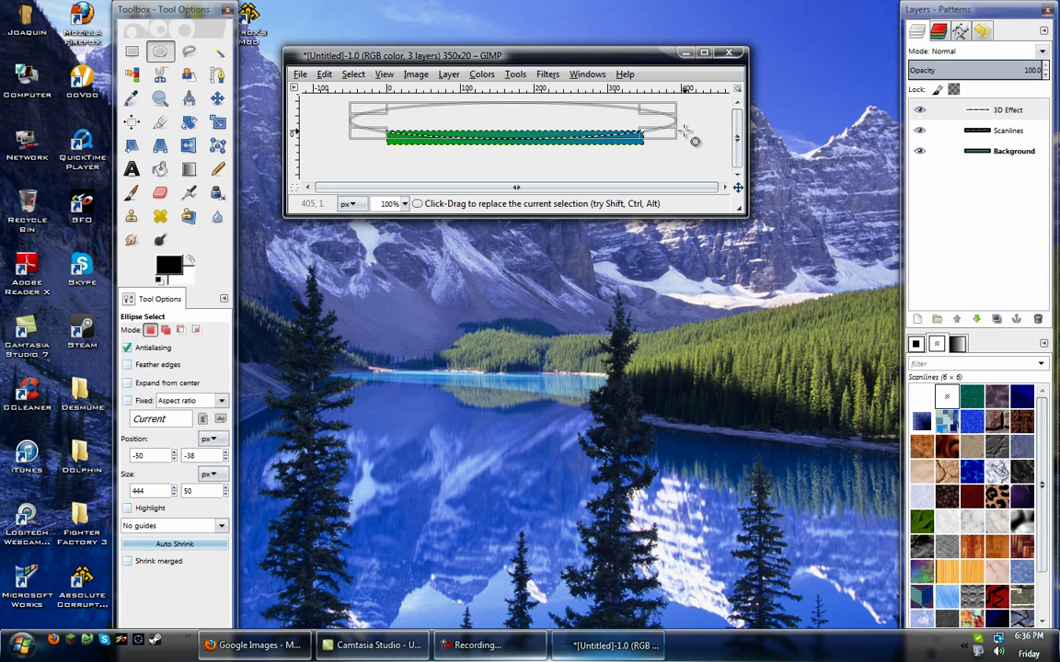
pyautogui.moveTo(673, 144); pyautogui.dragTo(676, 146)
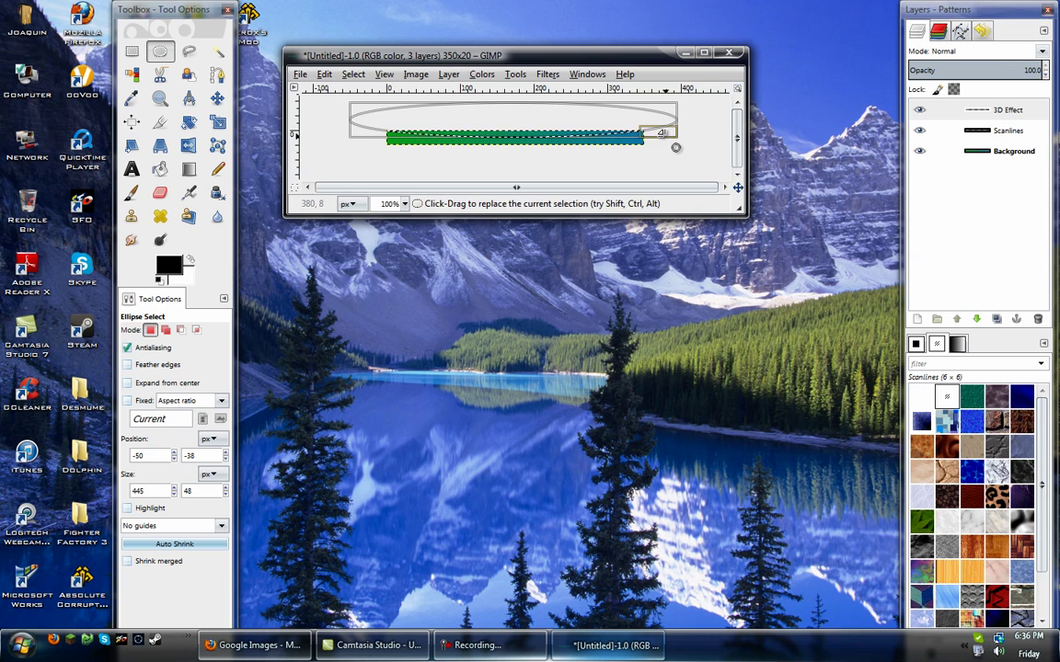
pyautogui.moveTo(363, 130); pyautogui.dragTo(358, 131)
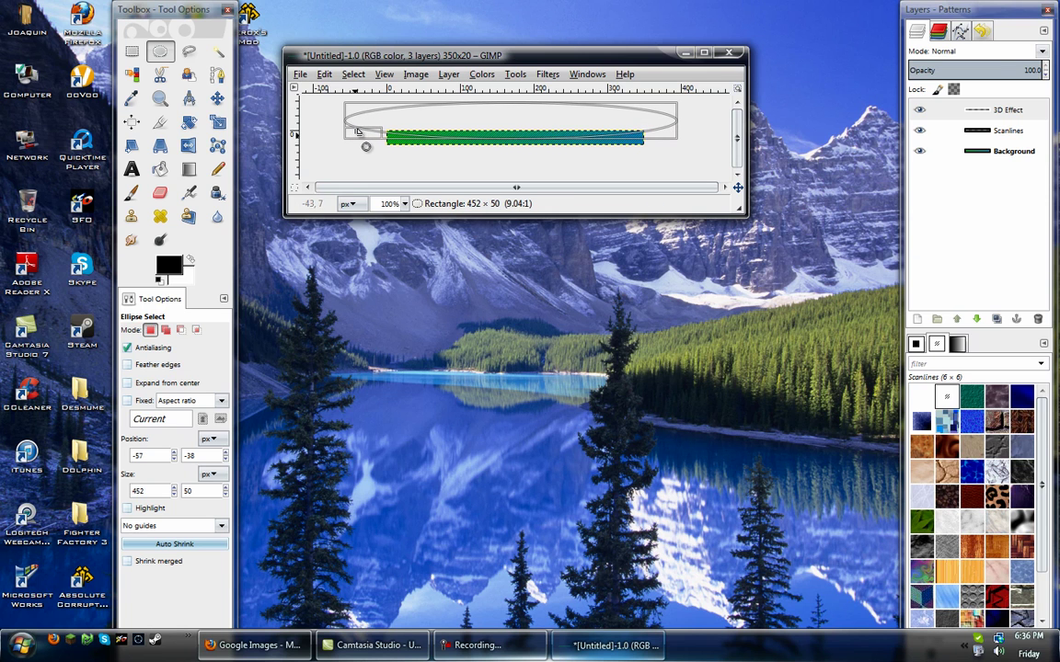
pyautogui.moveTo(359, 131); pyautogui.dragTo(359, 132)
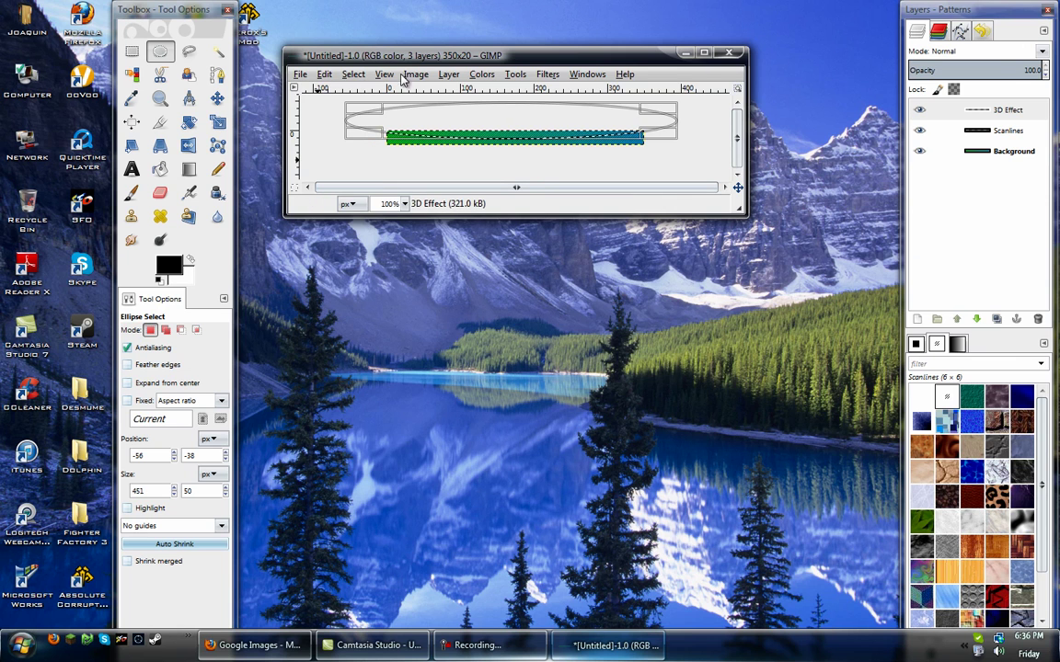
# Fill the part of the 3D Effect layer inside the elliptical selection with the white background colour.
pyautogui.click(355, 75)
pyautogui.click(361, 112)
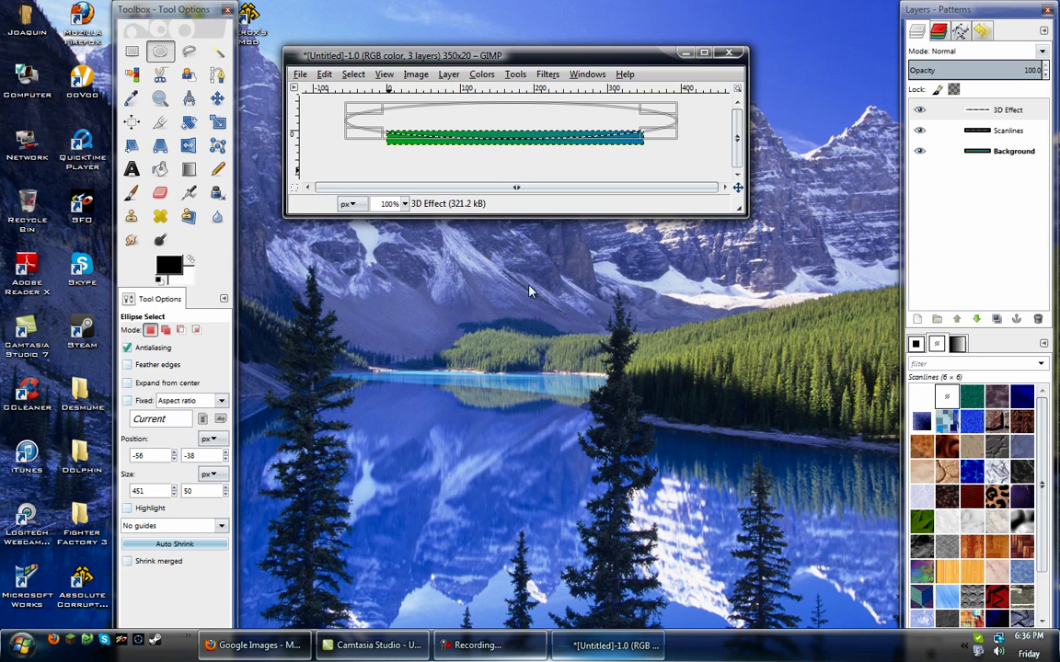
pyautogui.click(159, 168)
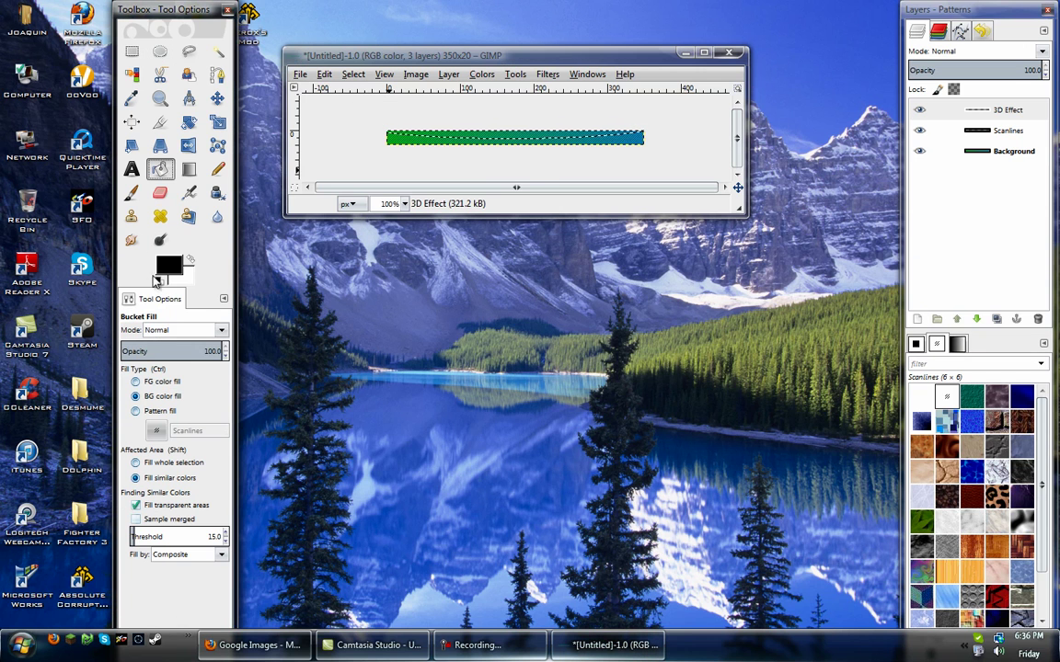
pyautogui.click(529, 141)
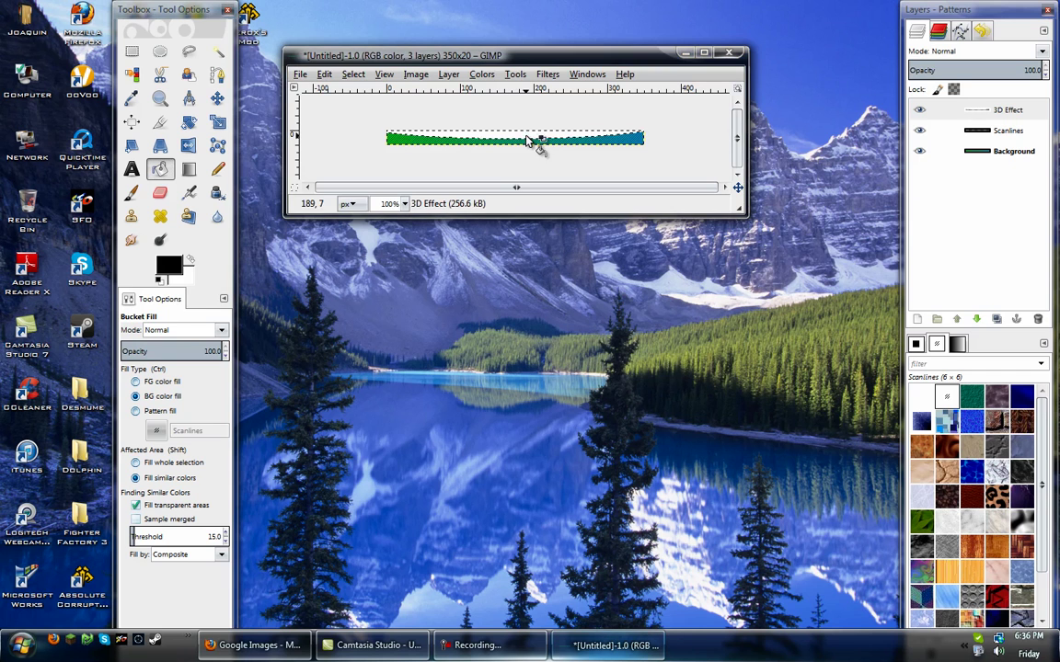
# Set the 3D Effect layer's opacity to 50 and clear the selection.
pyautogui.moveTo(1045, 75); pyautogui.dragTo(1045, 75)
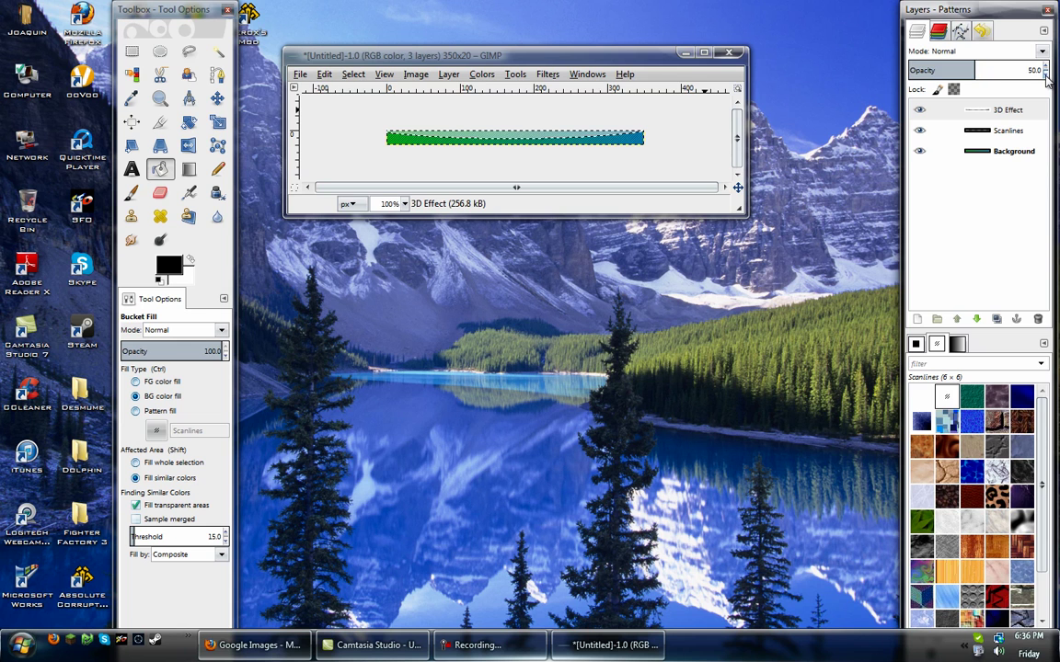
pyautogui.click(348, 74)
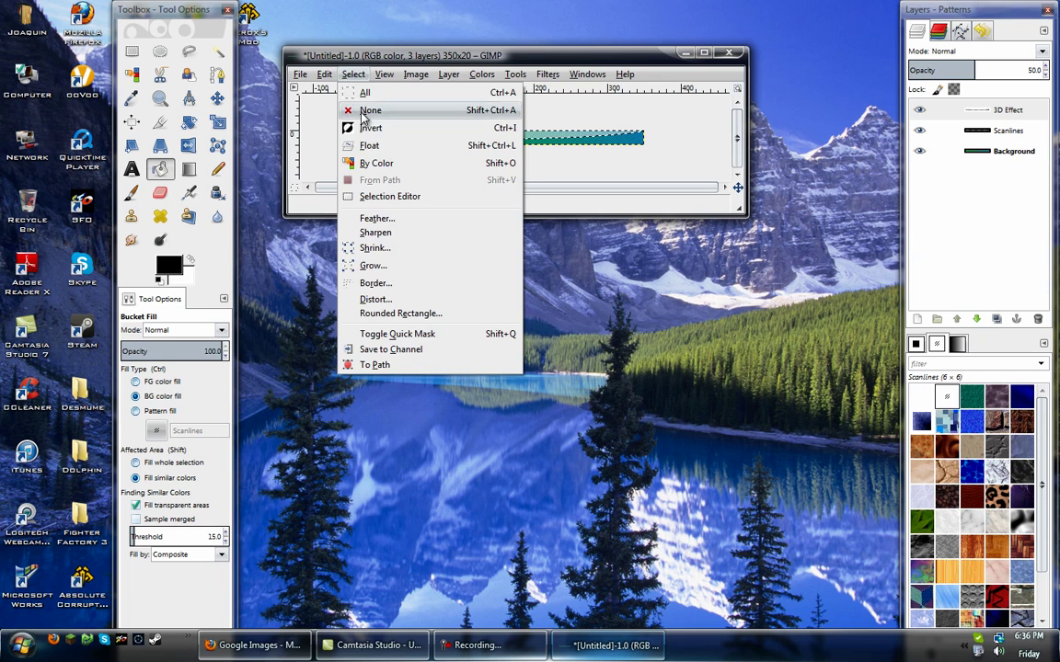
pyautogui.click(370, 110)
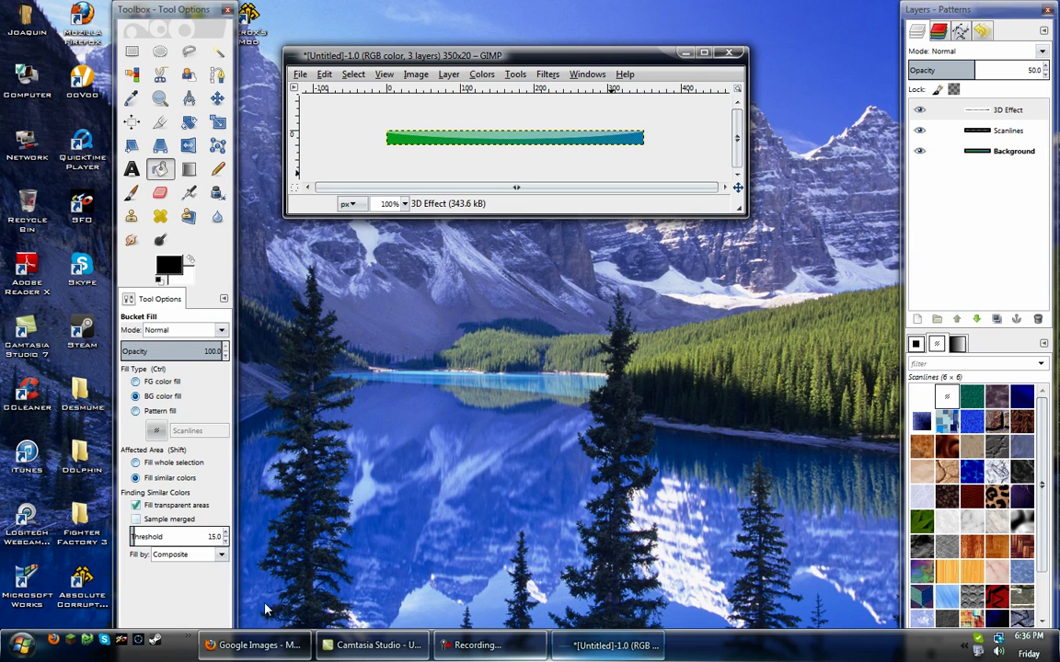
# Create a new 350 × 20 px layer named Image with transparency as its fill type.
pyautogui.click(916, 318)
pyautogui.write('Ima')
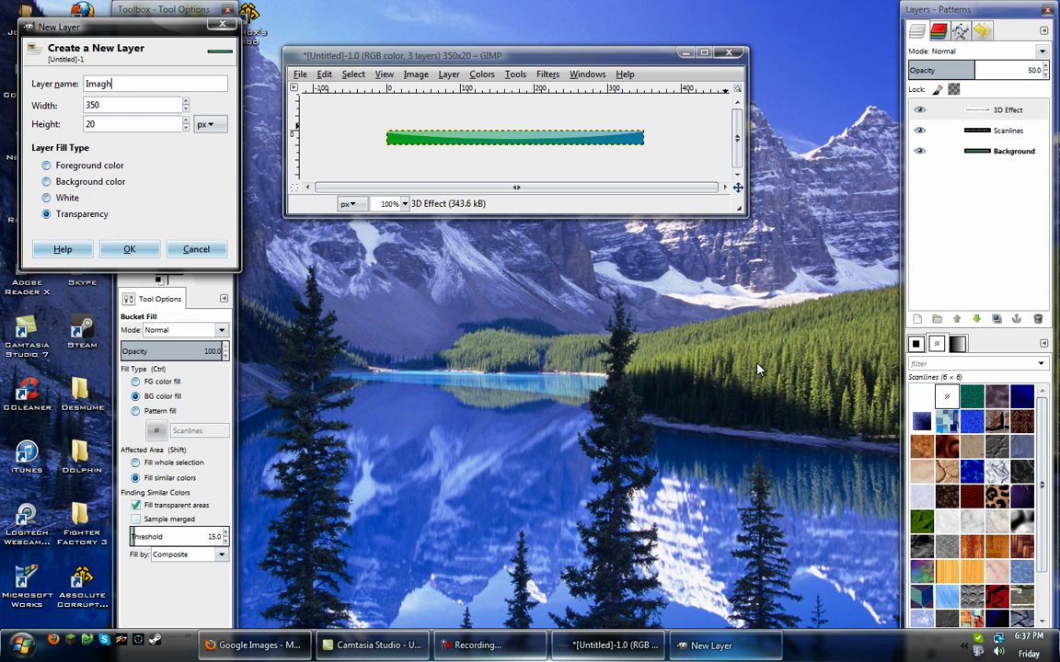
pyautogui.write('ge')
pyautogui.press('Return')
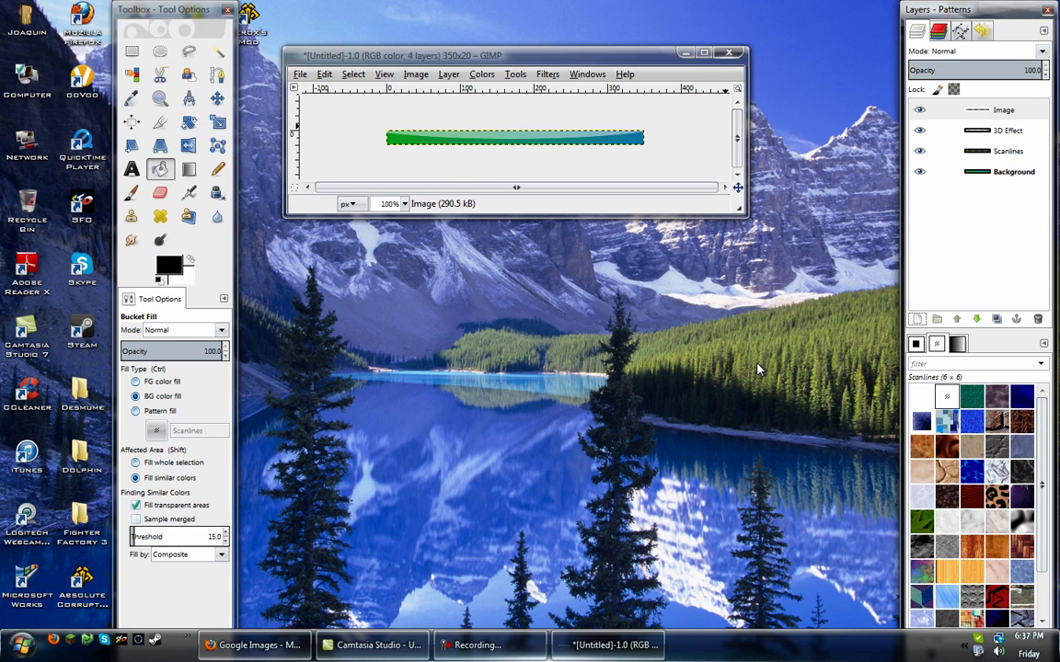
# Switch to Firefox and search Google Images for "sonic the hedgehog".
pyautogui.click(254, 645)
pyautogui.click(355, 285)
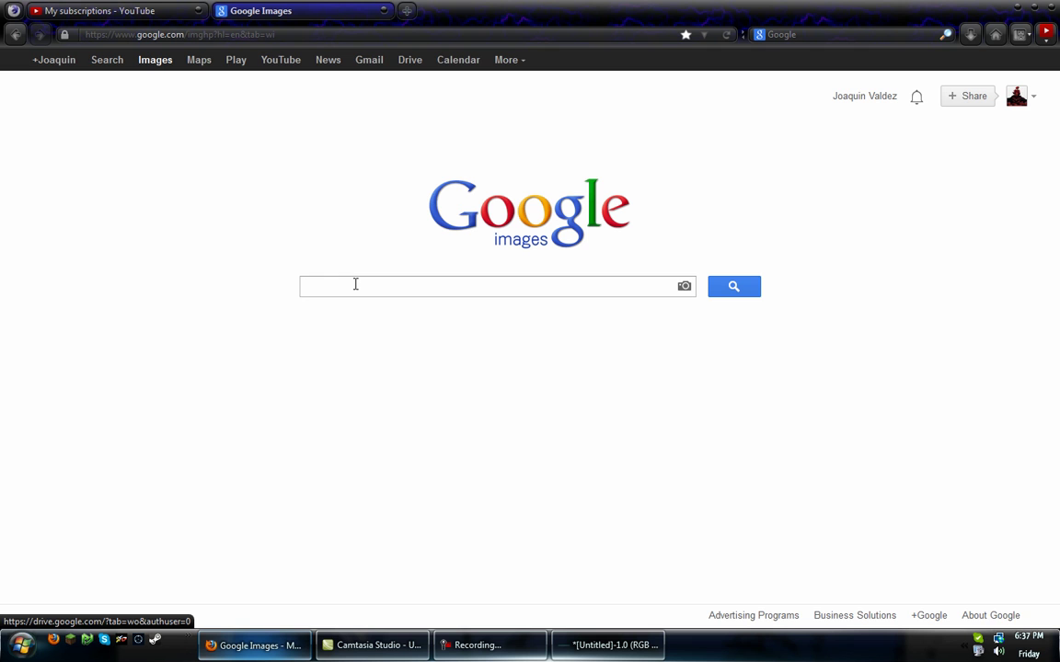
pyautogui.write('Sonic')
pyautogui.press('Down')
pyautogui.press('Down')
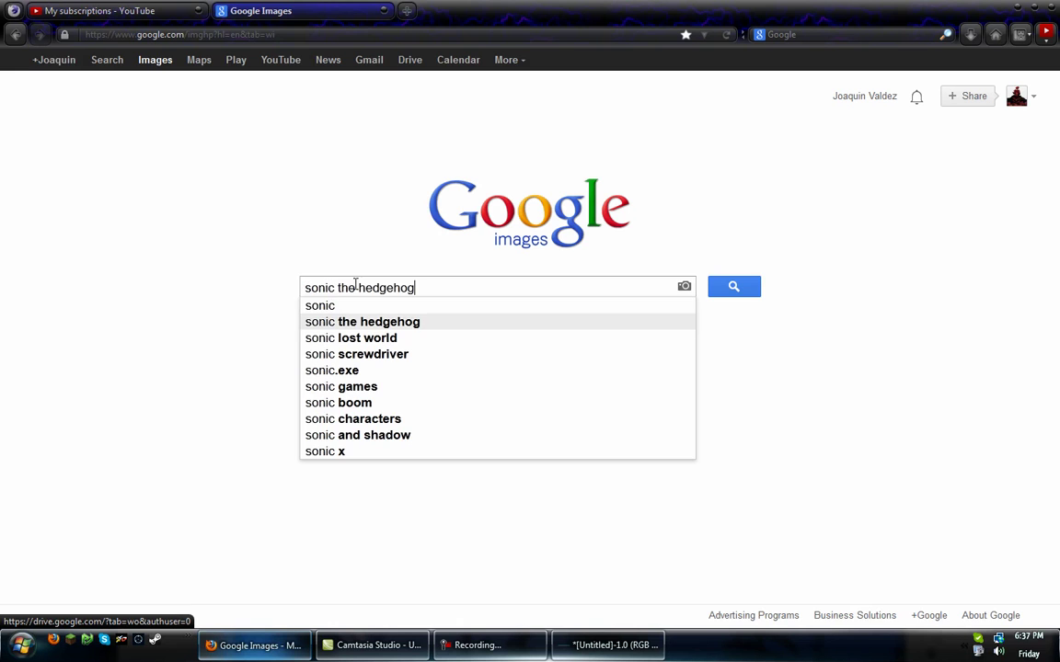
pyautogui.press('Return')
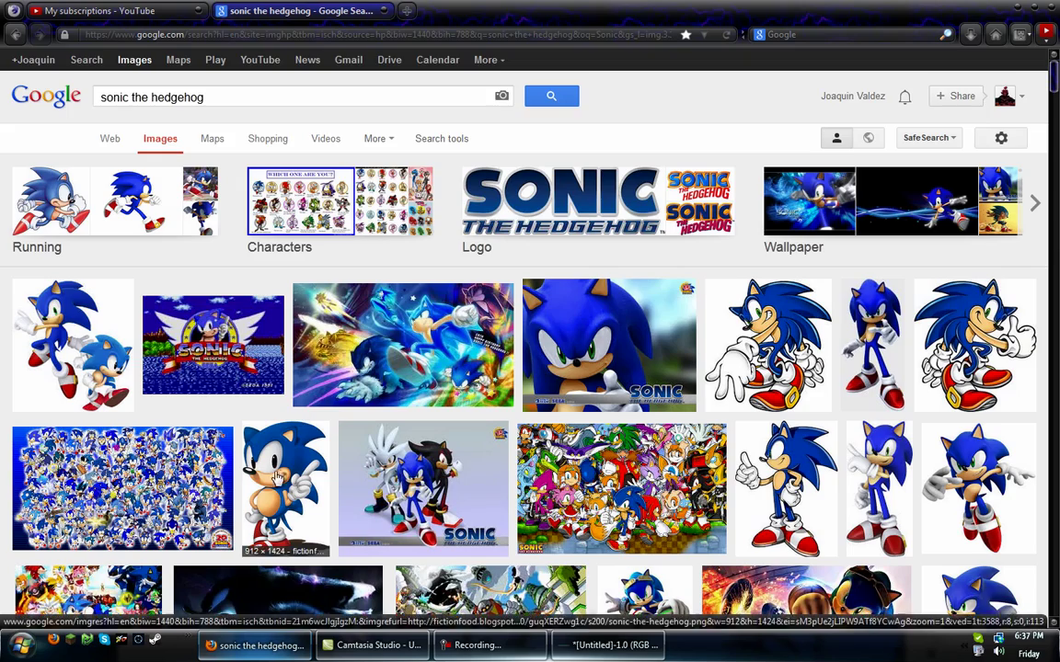
# Save the classic pointing Sonic picture as the PNG image sonic-the-hedgehog in the Pictures folder, and return to GIMP.
pyautogui.scroll(-1, 977, 467)
pyautogui.scroll(-3, 977, 467)
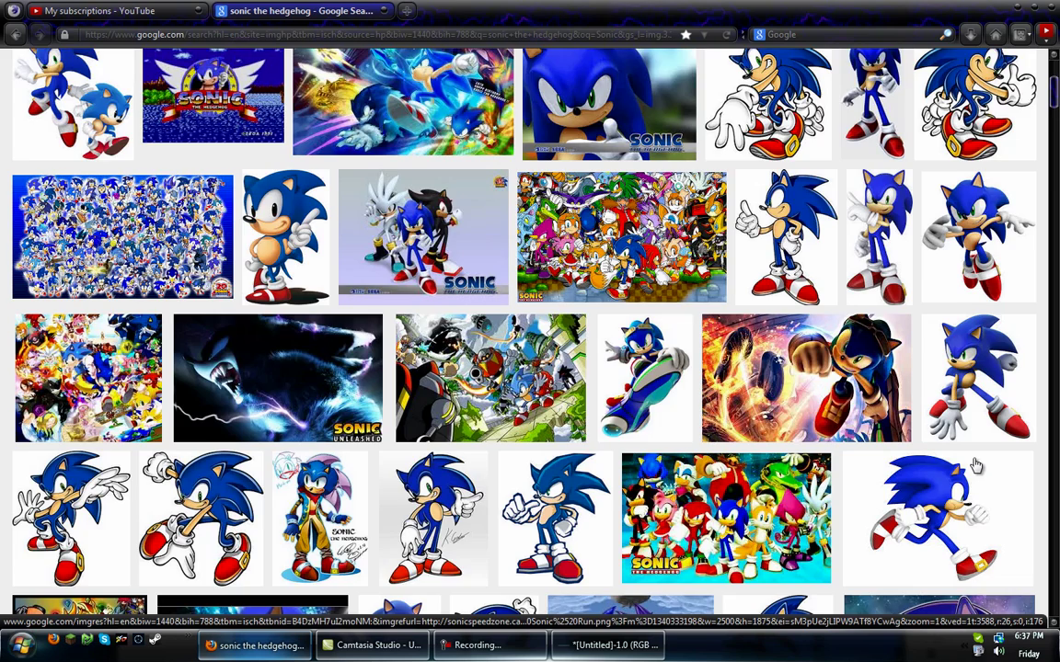
pyautogui.scroll(4, 977, 467)
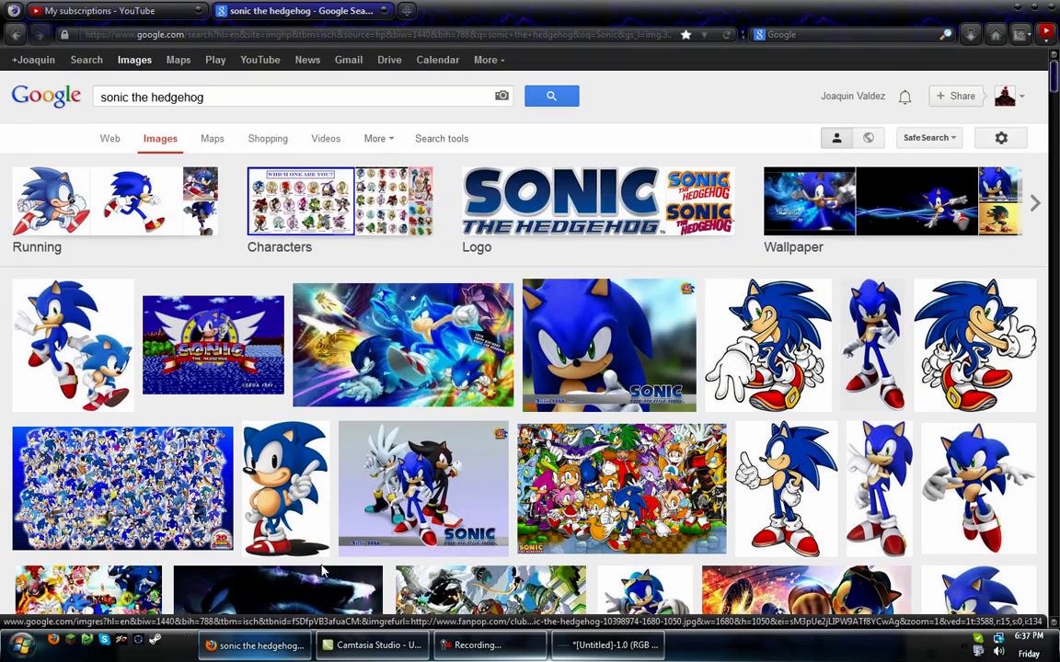
pyautogui.click(280, 501)
pyautogui.click(817, 316)
pyautogui.rightClick(577, 292)
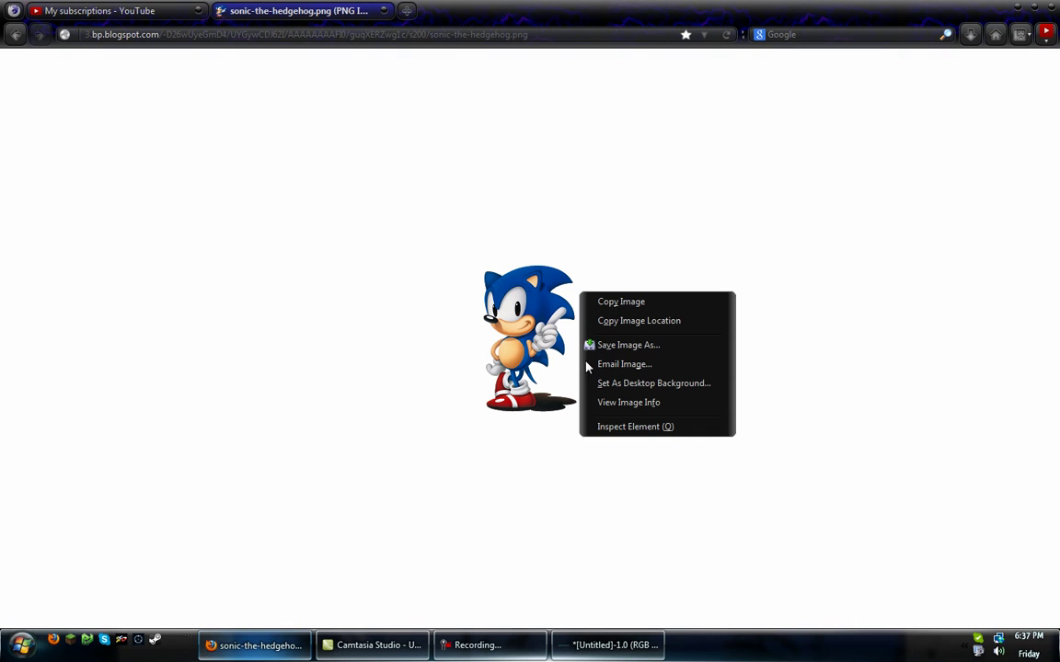
pyautogui.click(626, 345)
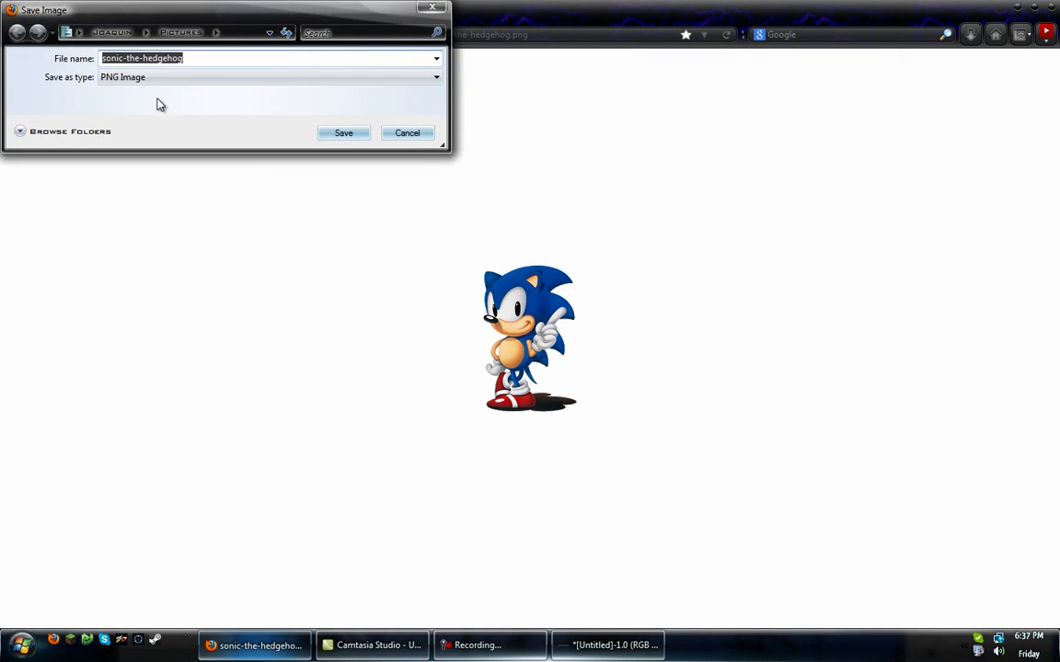
pyautogui.click(343, 134)
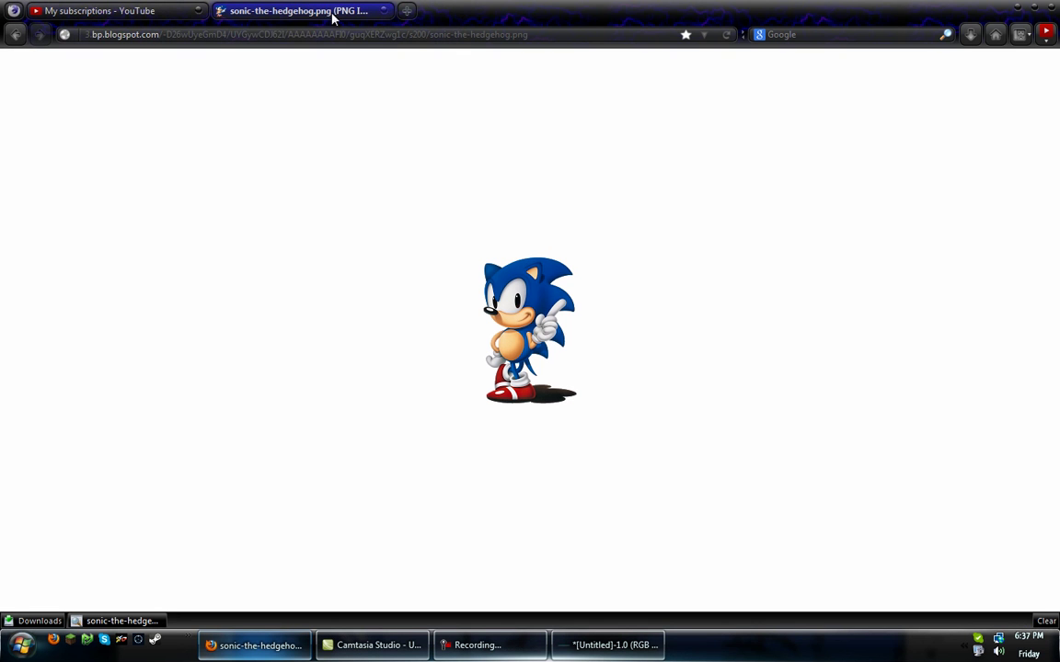
pyautogui.click(382, 10)
pyautogui.press('super+Down')
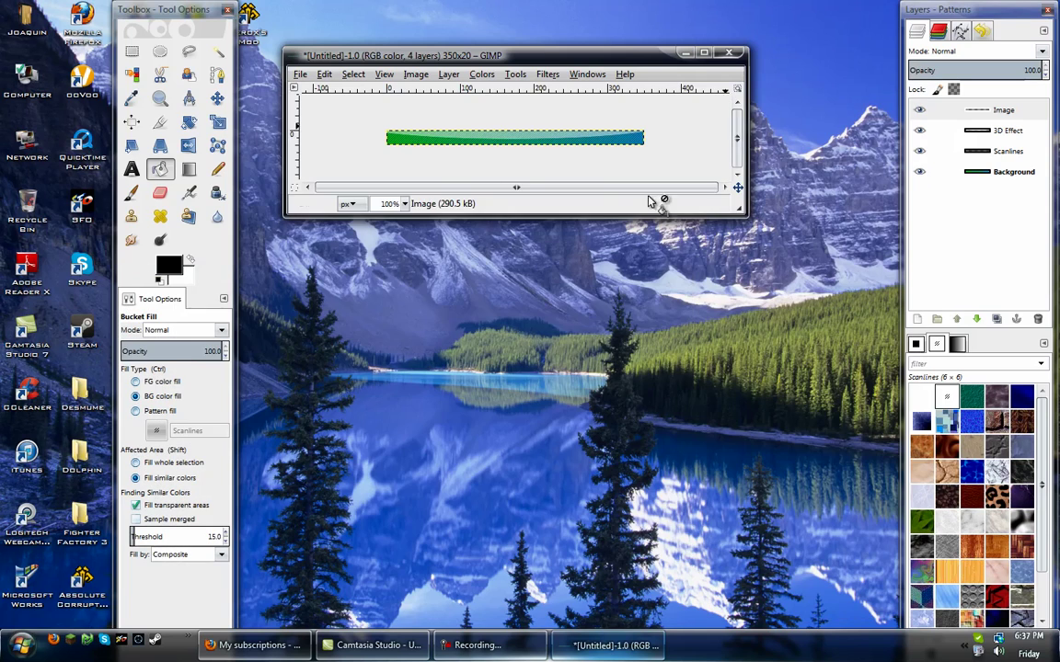
# Open sonic-the-hedgehog.png from the Pictures folder as a separate image.
pyautogui.rightClick(422, 139)
pyautogui.click(276, 66)
pyautogui.click(300, 73)
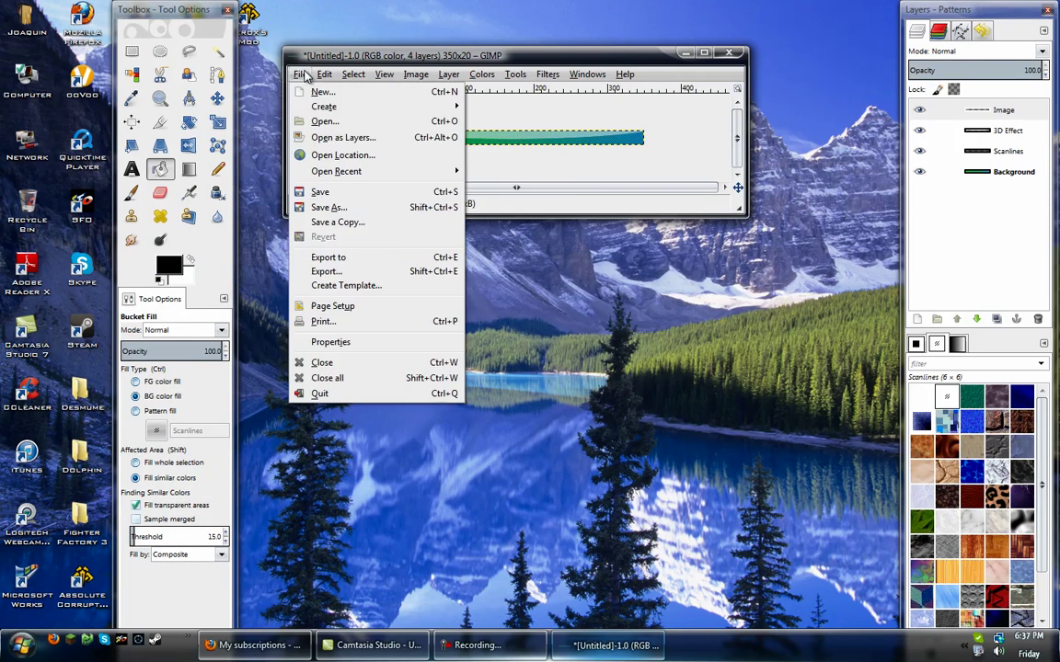
pyautogui.click(337, 122)
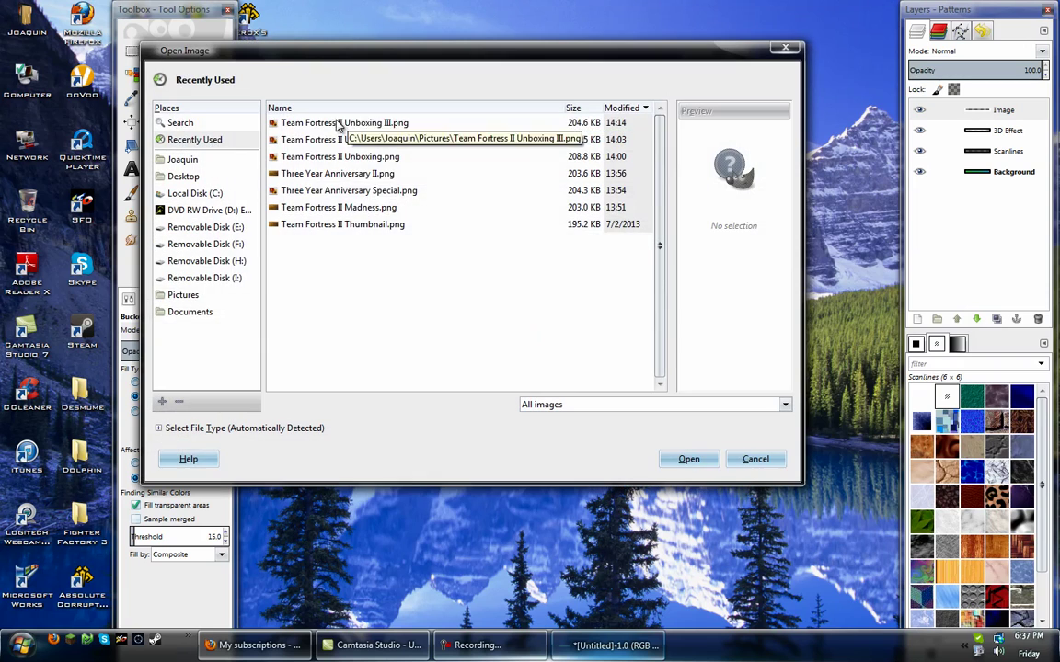
pyautogui.click(179, 296)
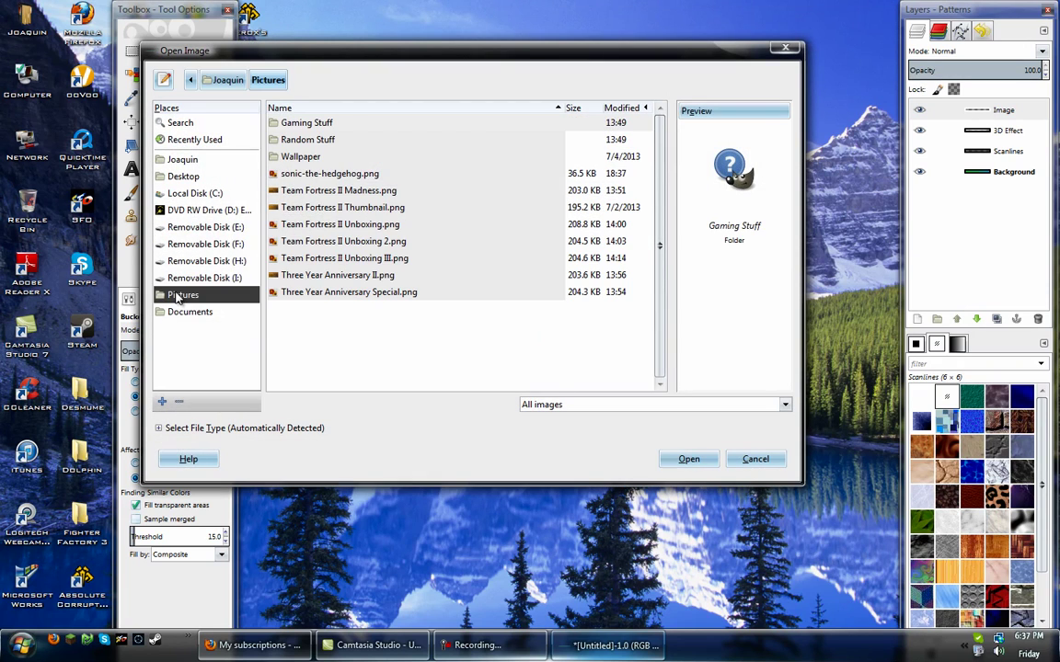
pyautogui.click(272, 173)
pyautogui.click(688, 459)
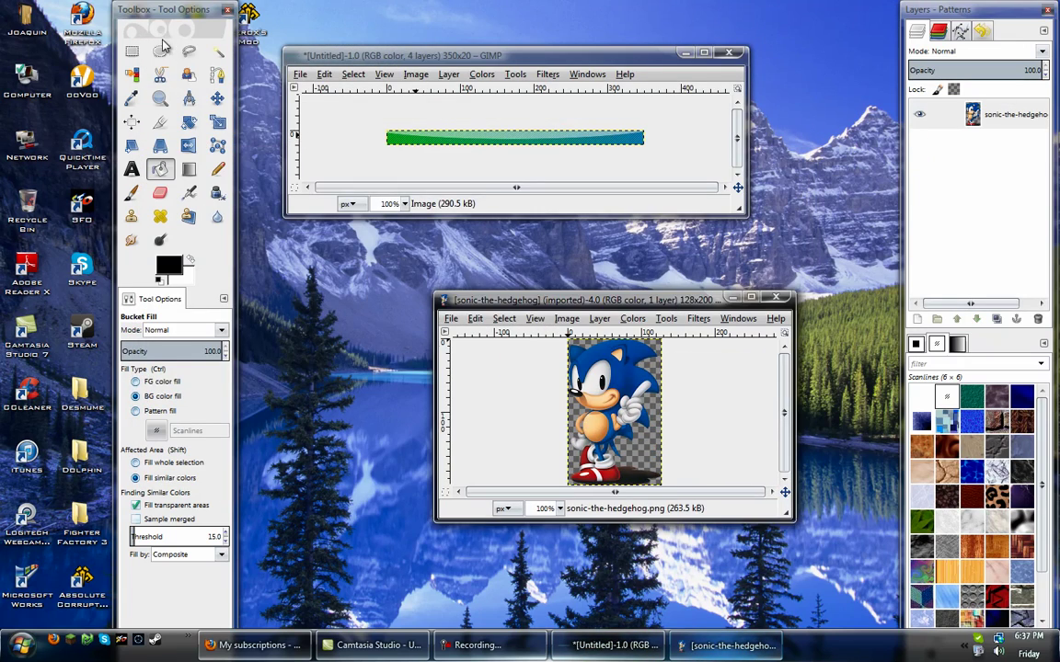
# Select the transparent background around Sonic with Fuzzy Select and invert the selection.
pyautogui.click(217, 51)
pyautogui.click(654, 349)
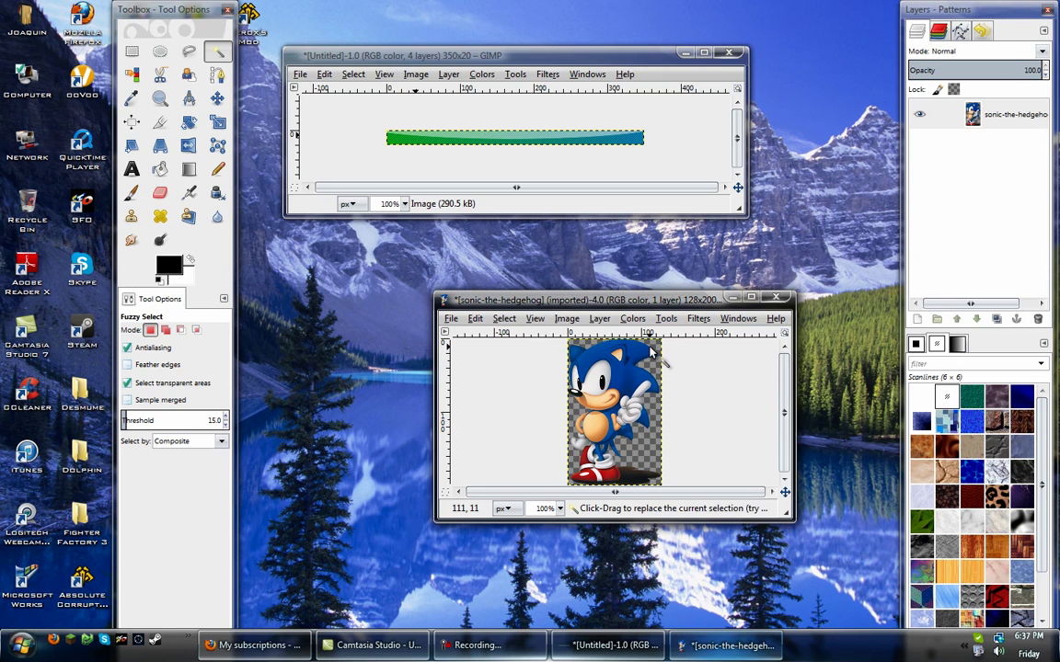
pyautogui.click(504, 319)
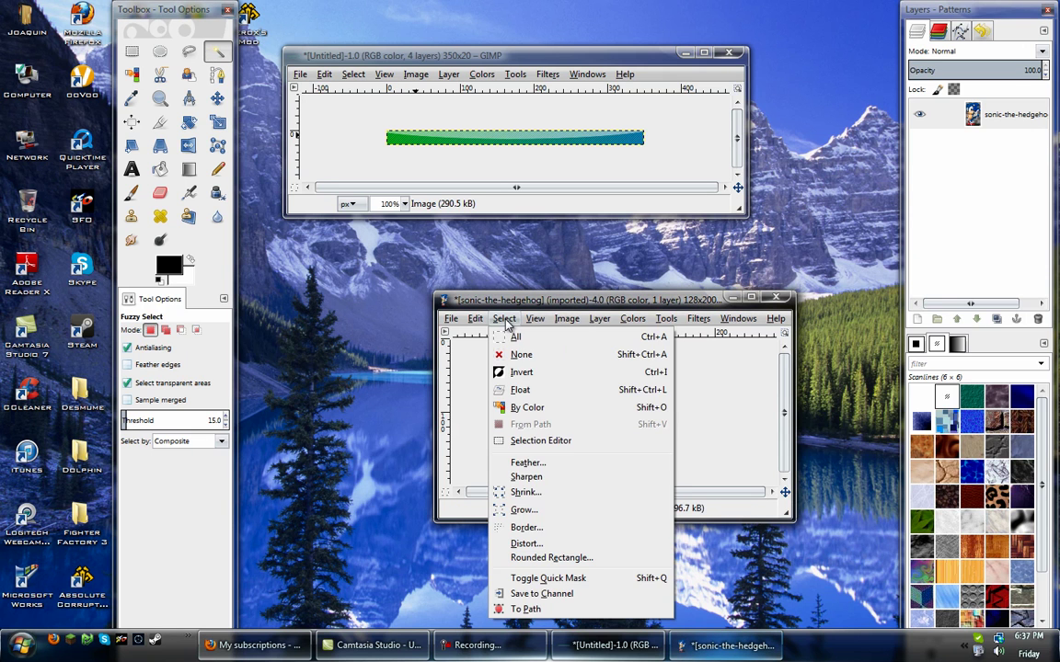
pyautogui.click(517, 371)
# Cut the selected Sonic figure to the clipboard and close the sonic-the-hedgehog image without saving.
pyautogui.click(475, 318)
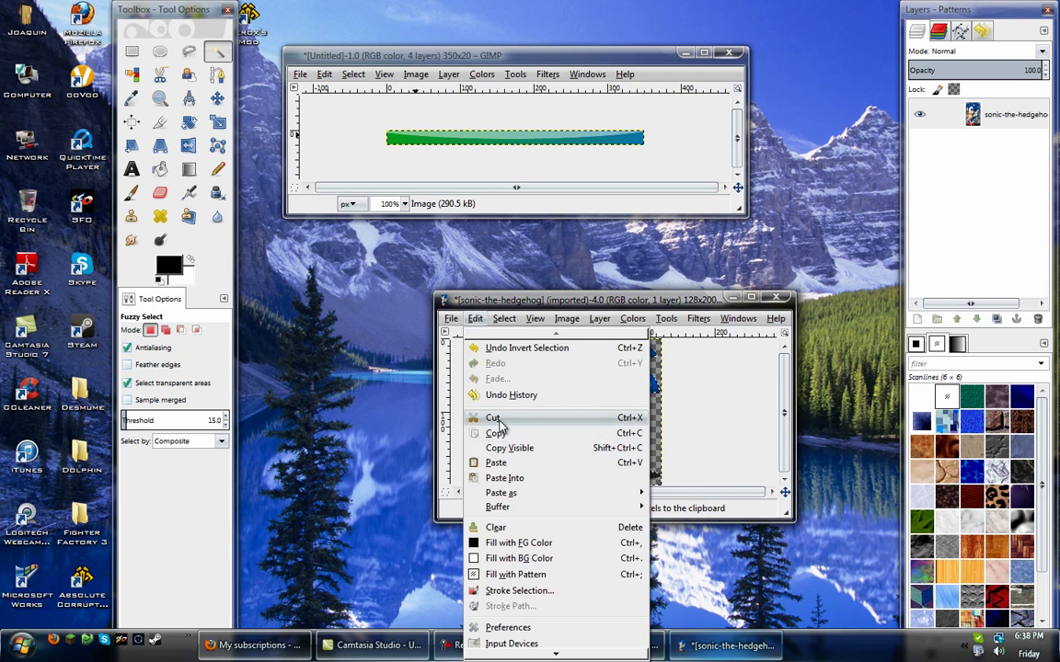
pyautogui.click(500, 425)
pyautogui.hotkey('ctrl', 'w')
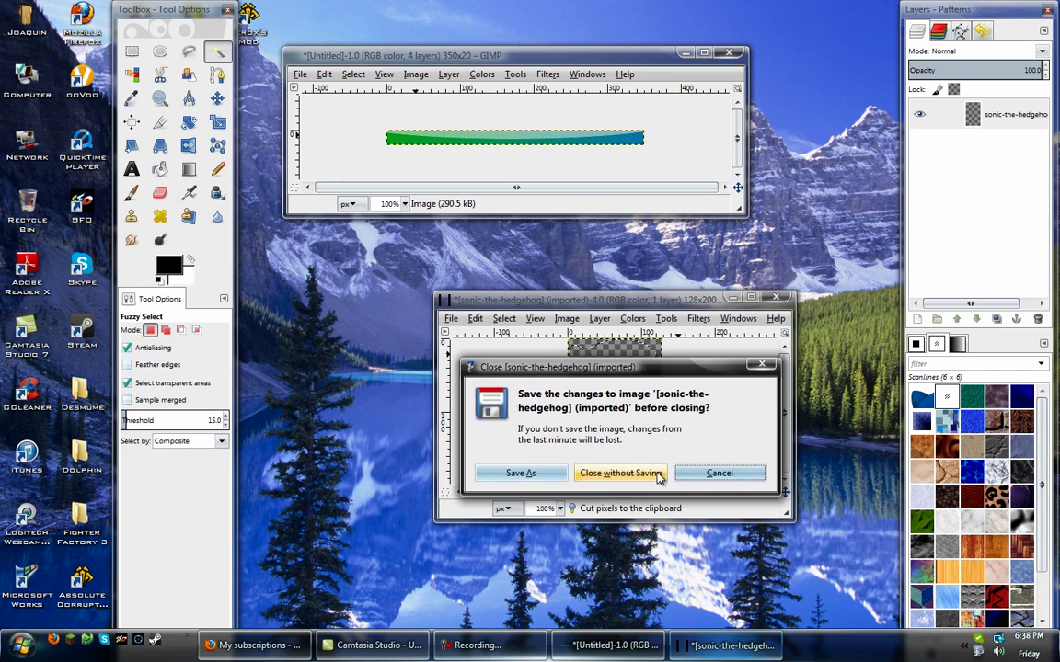
pyautogui.click(620, 473)
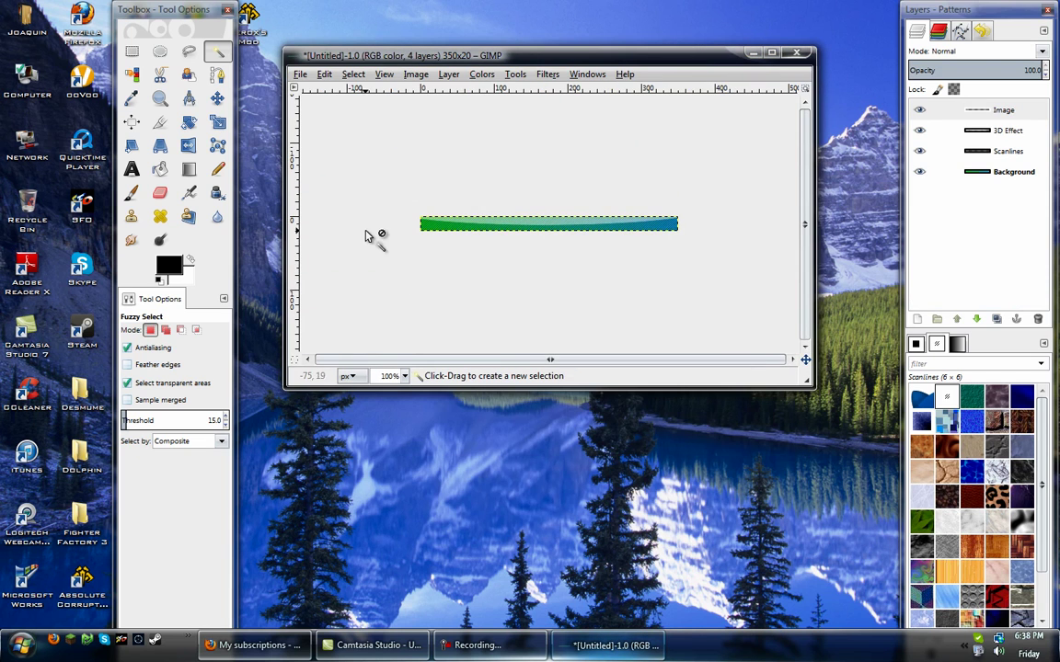
# Paste the cut Sonic figure into the userbar, place it over the blue end and flip it horizontally.
pyautogui.rightClick(483, 160)
pyautogui.moveTo(510, 186)
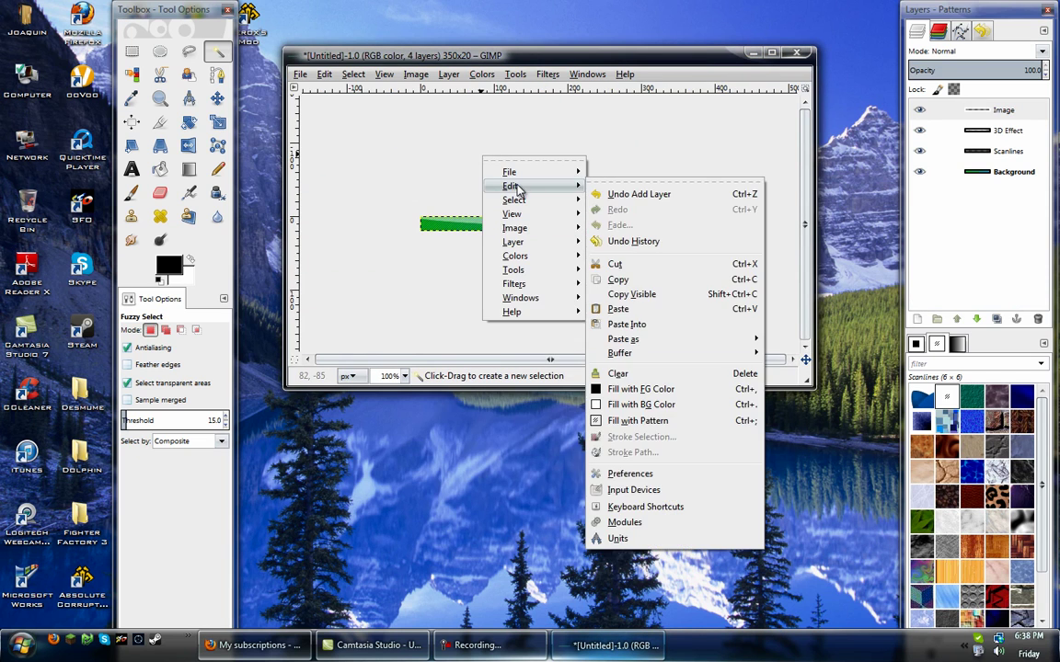
pyautogui.click(617, 310)
pyautogui.moveTo(538, 243); pyautogui.dragTo(620, 273)
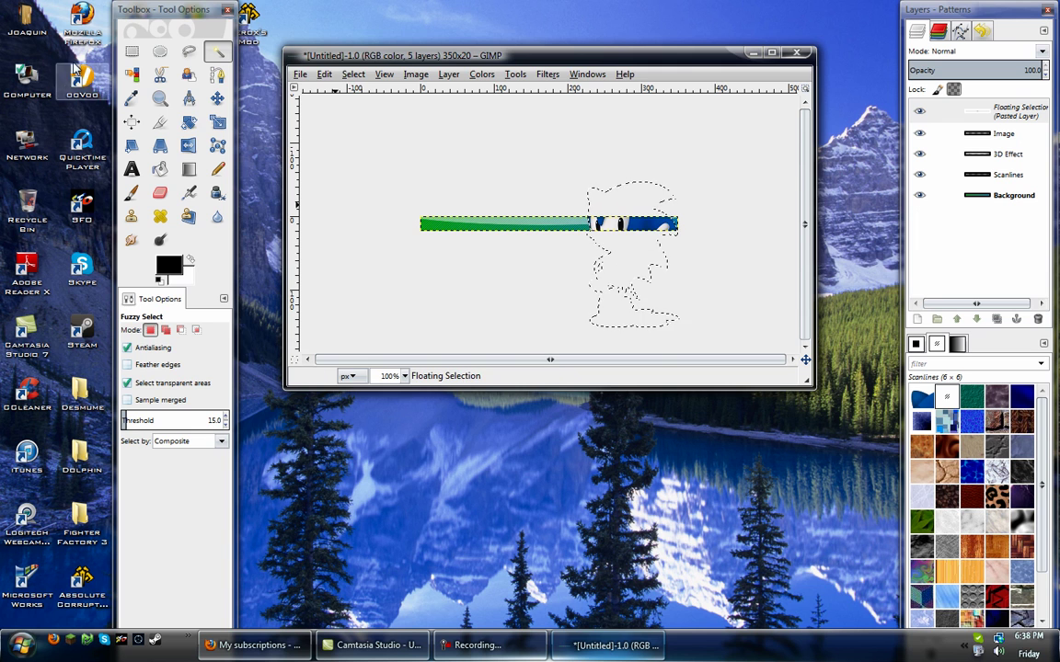
pyautogui.click(186, 147)
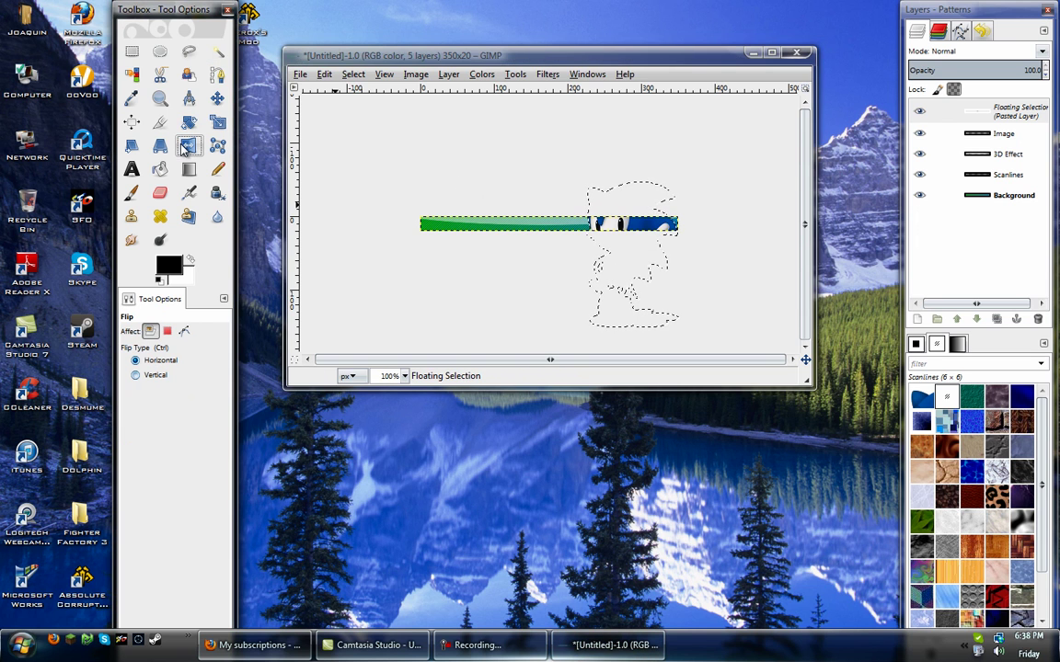
pyautogui.click(623, 250)
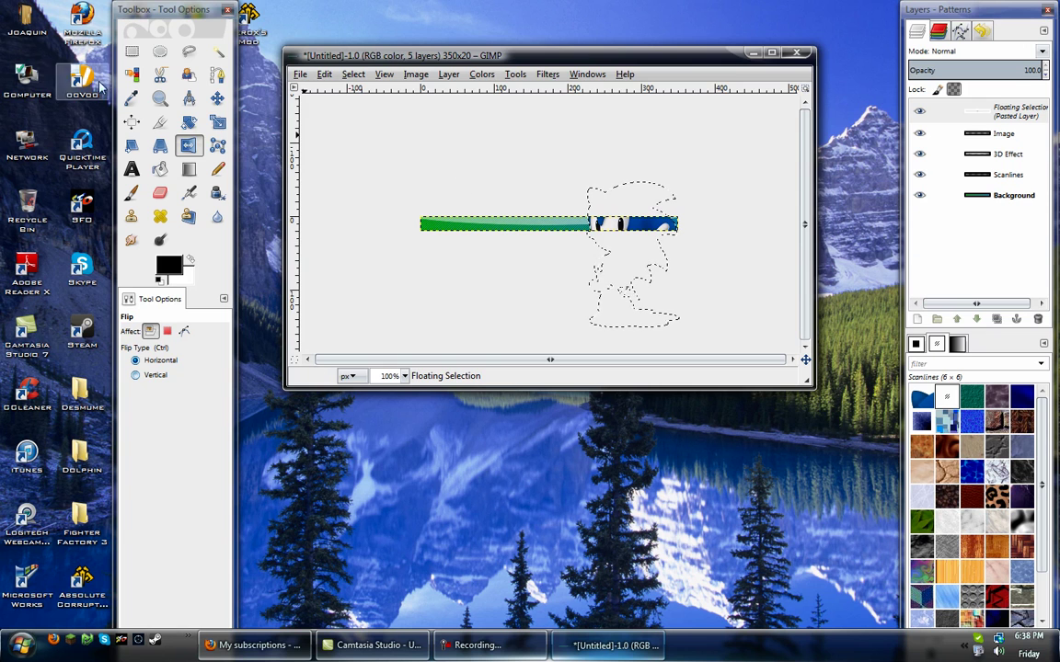
# Scale the pasted Sonic to about 67 × 103 px and move its head onto the blue end of the bar.
pyautogui.click(217, 121)
pyautogui.click(643, 268)
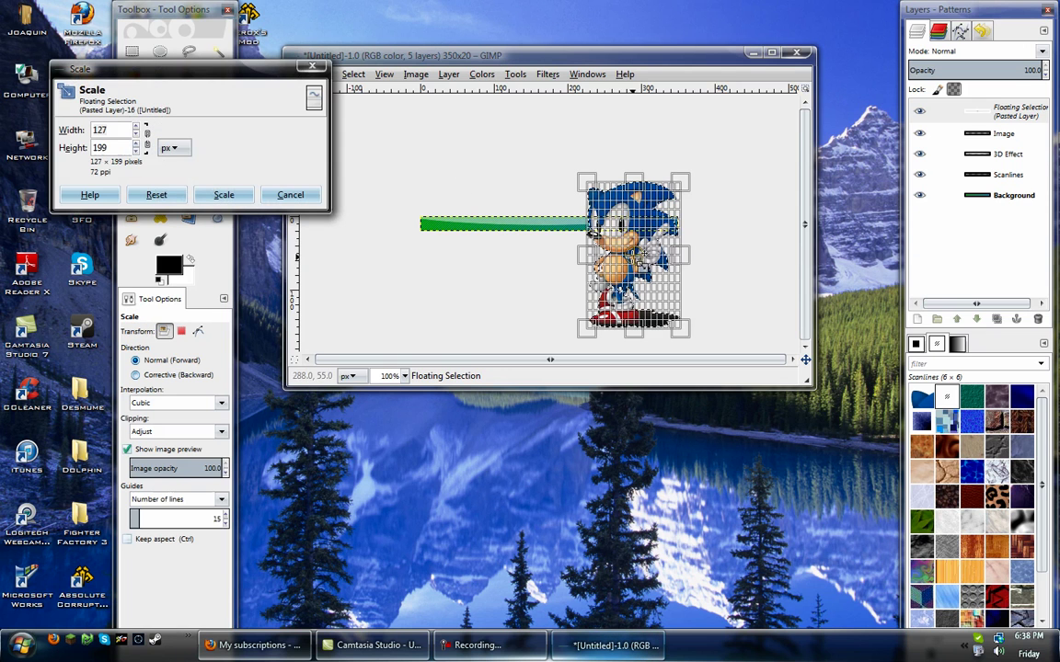
pyautogui.moveTo(585, 184); pyautogui.dragTo(616, 241)
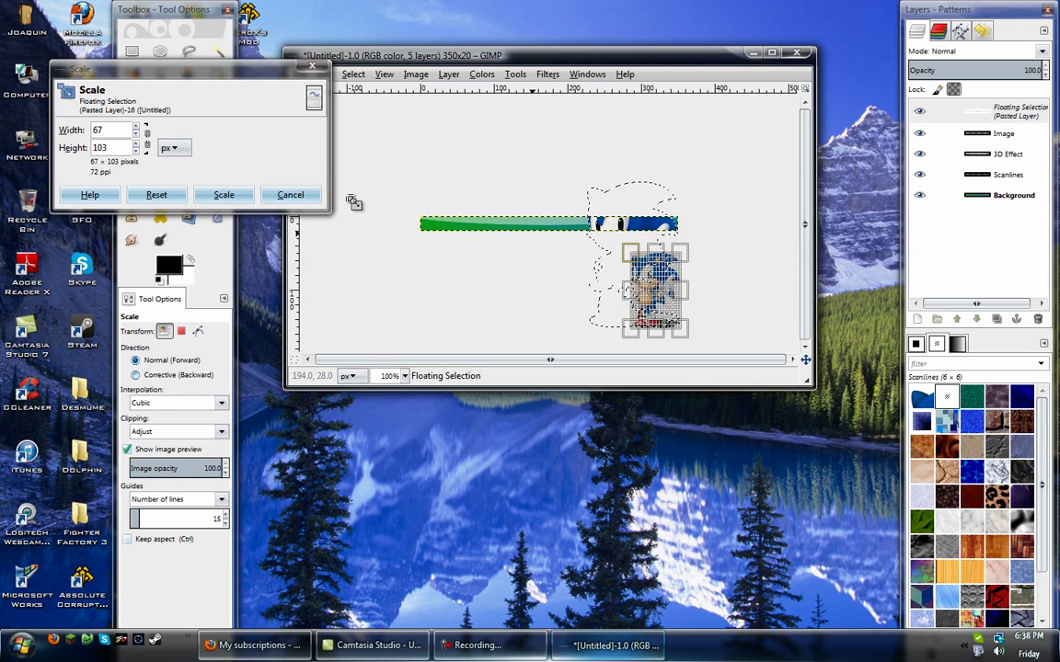
pyautogui.click(234, 195)
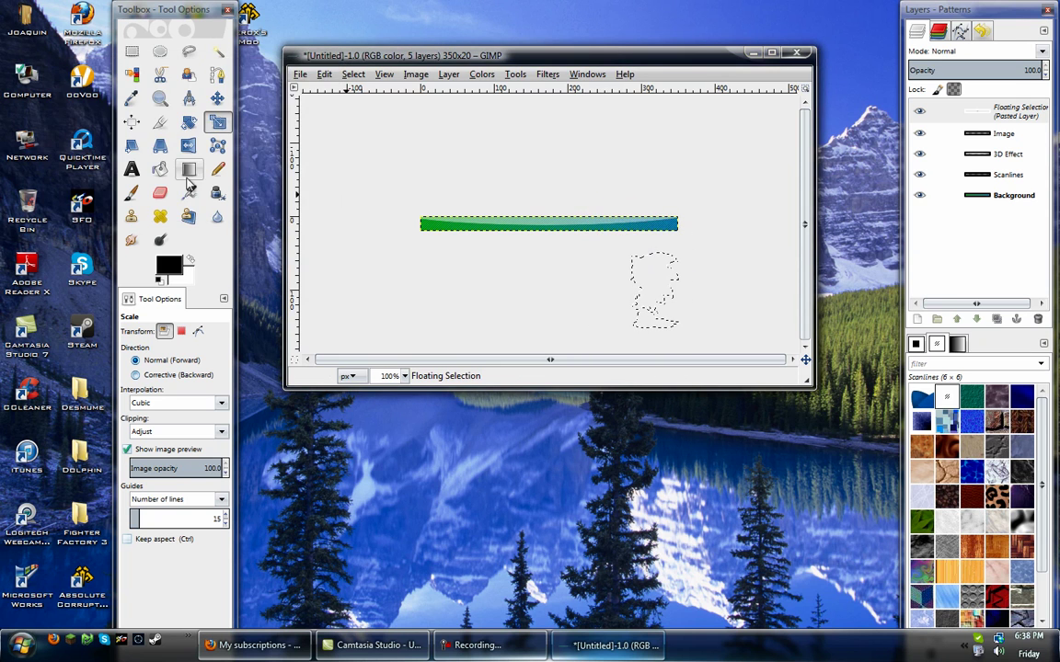
pyautogui.click(217, 98)
pyautogui.moveTo(660, 291); pyautogui.dragTo(662, 269)
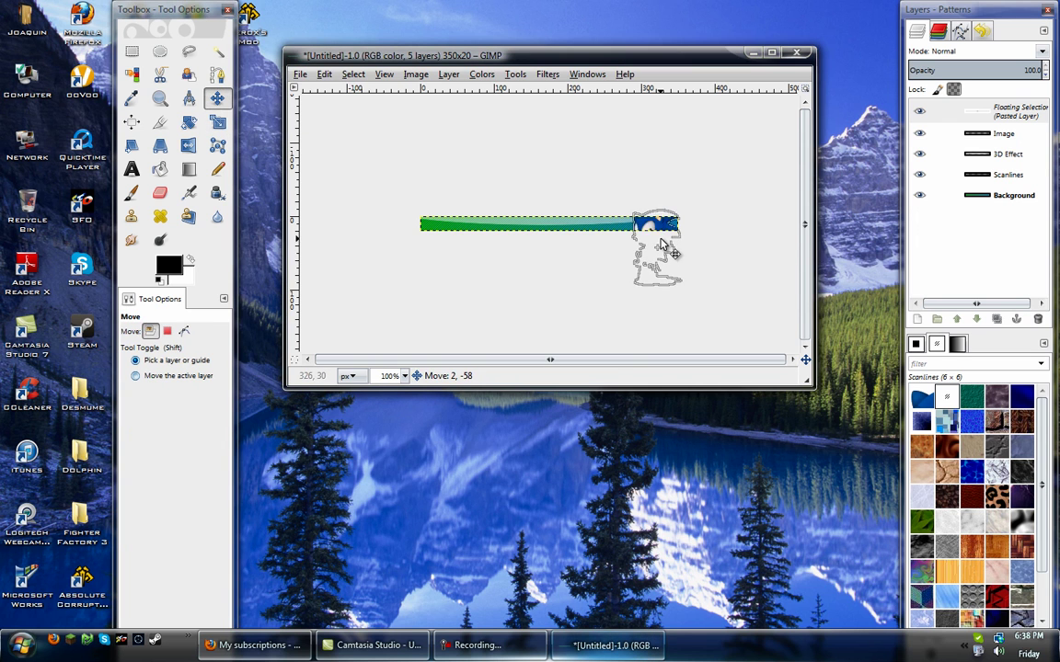
pyautogui.moveTo(659, 236); pyautogui.dragTo(640, 241)
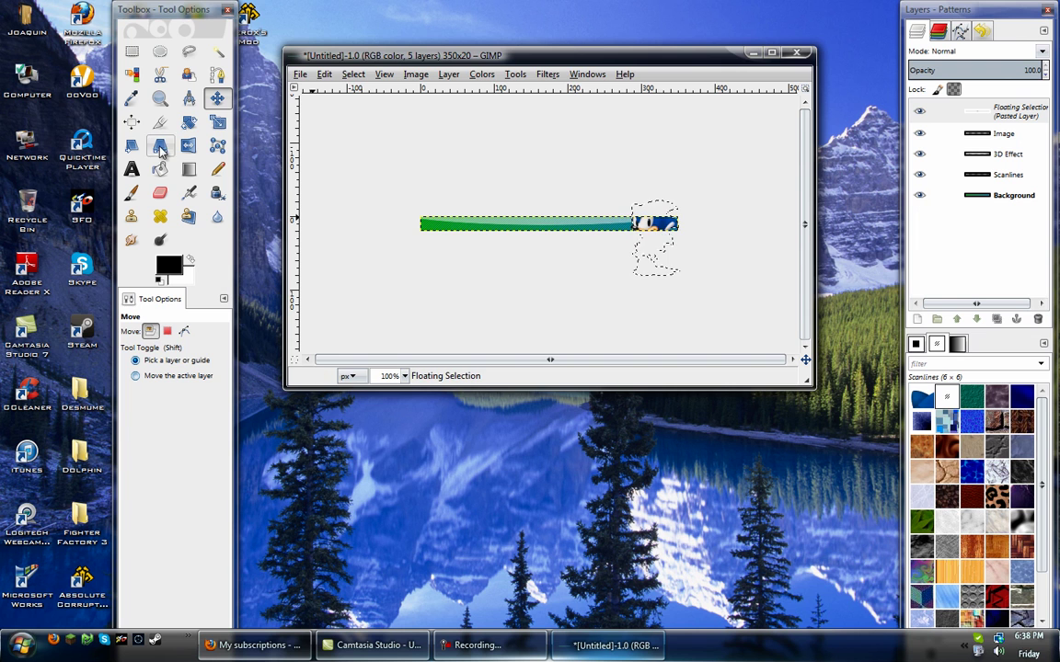
# Scale Sonic down slightly further and reposition it so the face fits within the blue end of the bar.
pyautogui.click(217, 121)
pyautogui.click(656, 260)
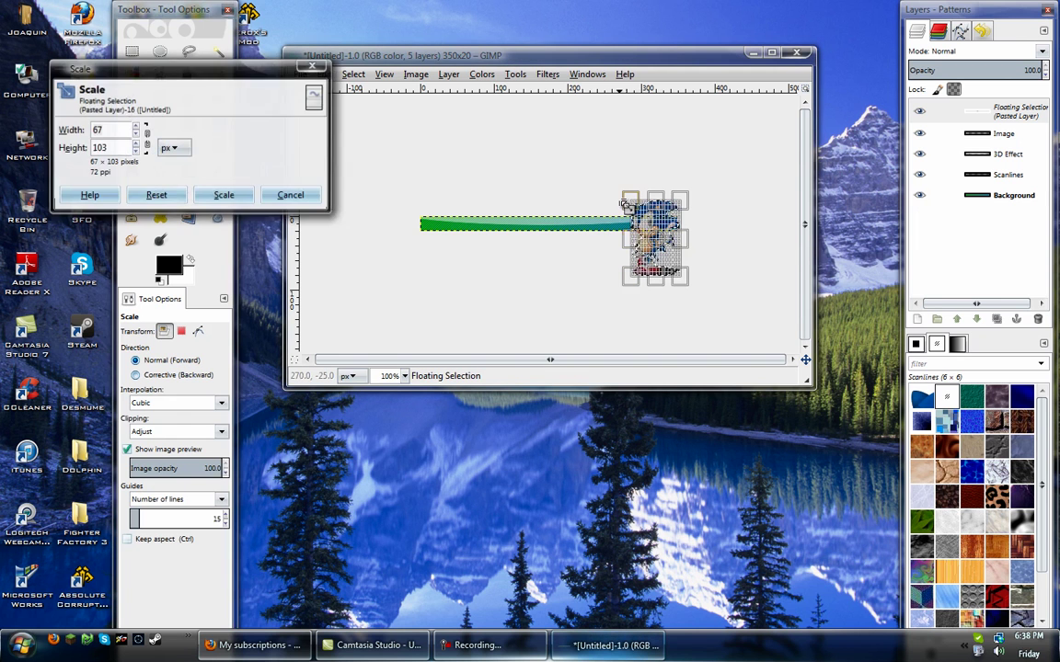
pyautogui.click(241, 195)
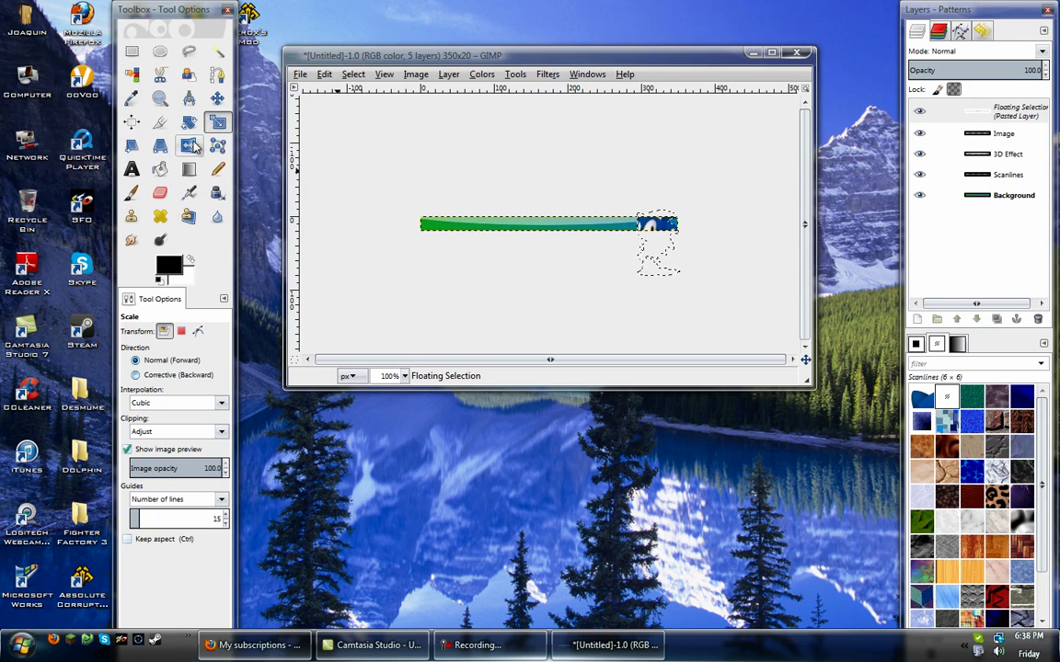
pyautogui.click(217, 98)
pyautogui.moveTo(642, 252); pyautogui.dragTo(650, 254)
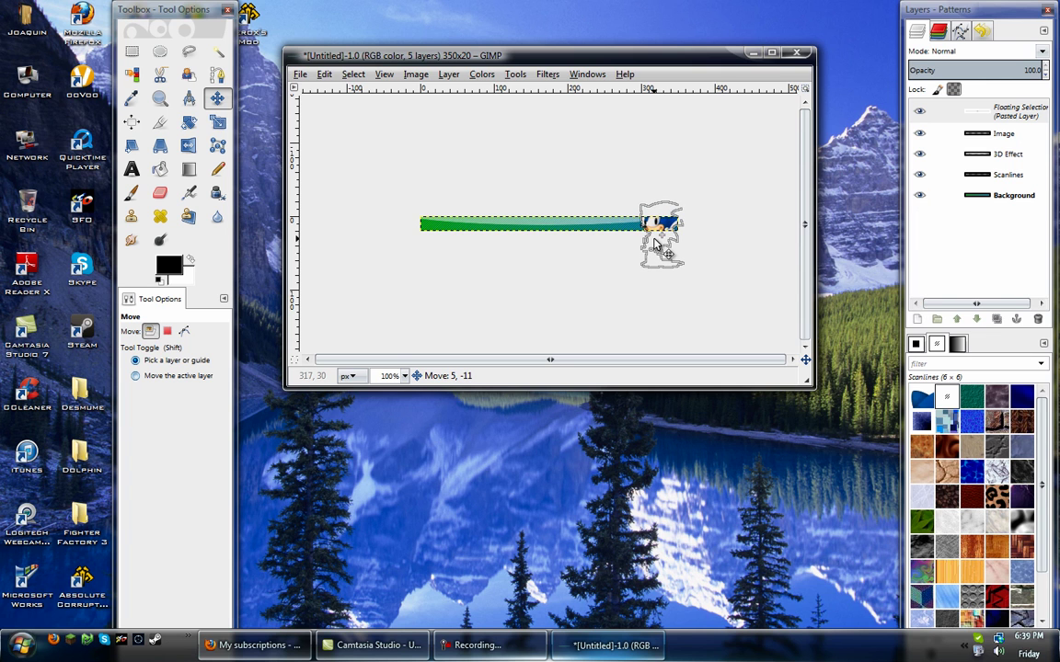
pyautogui.moveTo(654, 239); pyautogui.dragTo(657, 246)
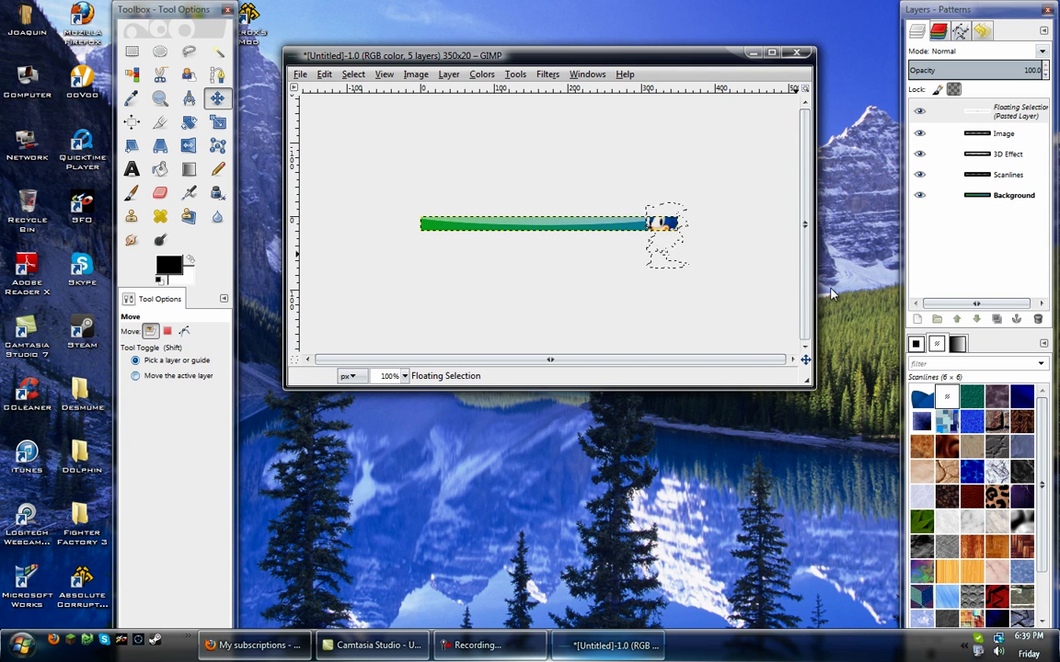
# Turn the floating Sonic into its own layer and add a transparent 350 × 20 px layer named Text.
pyautogui.hotkey('ctrl', 'shift', 'n')
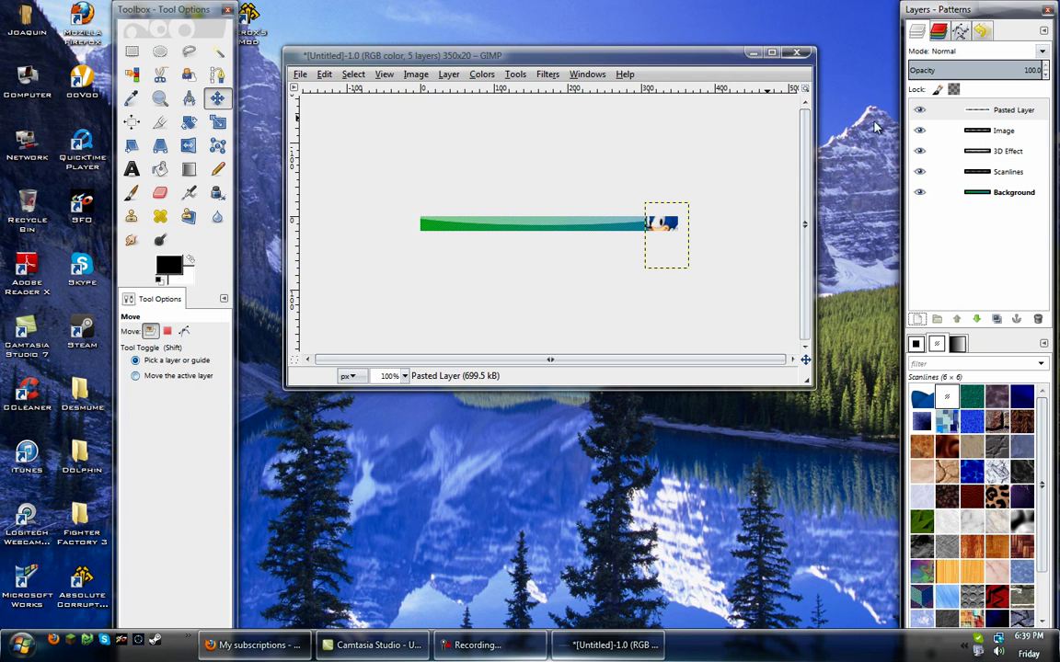
pyautogui.click(918, 318)
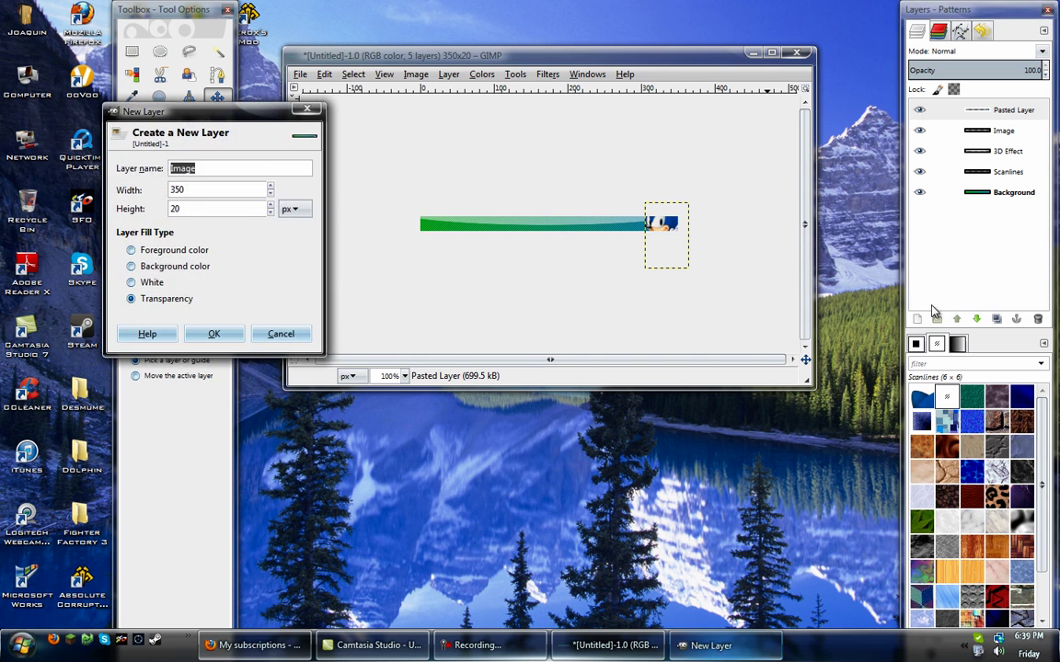
pyautogui.write('Text')
pyautogui.press('Return')
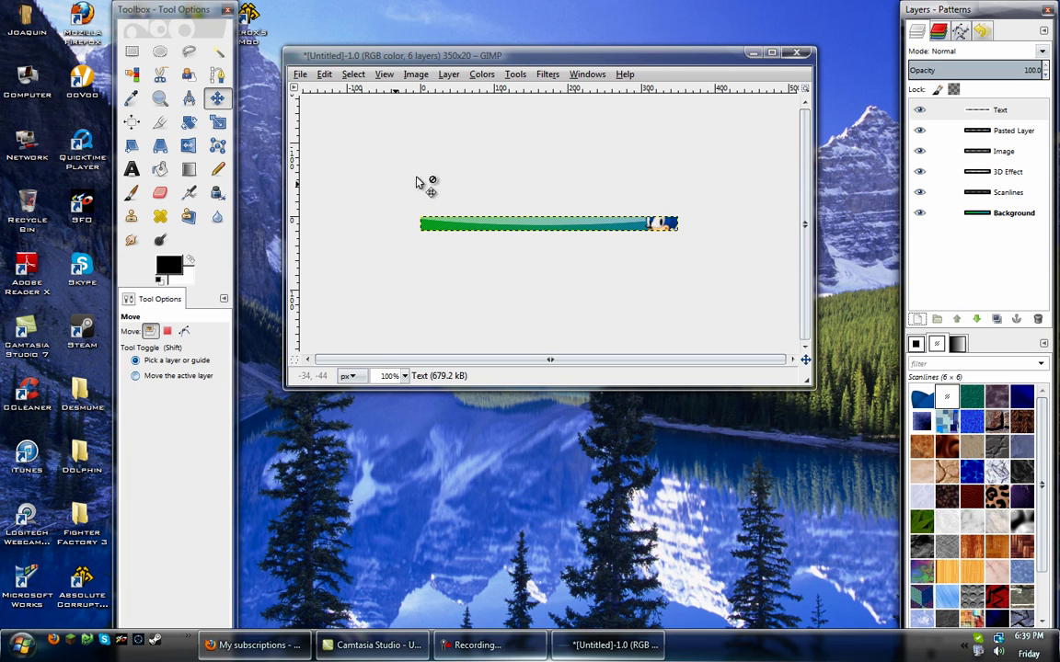
# Set up the Text tool with the Visitor TT2 BRK font and white (ffffff) as the text color.
pyautogui.click(132, 168)
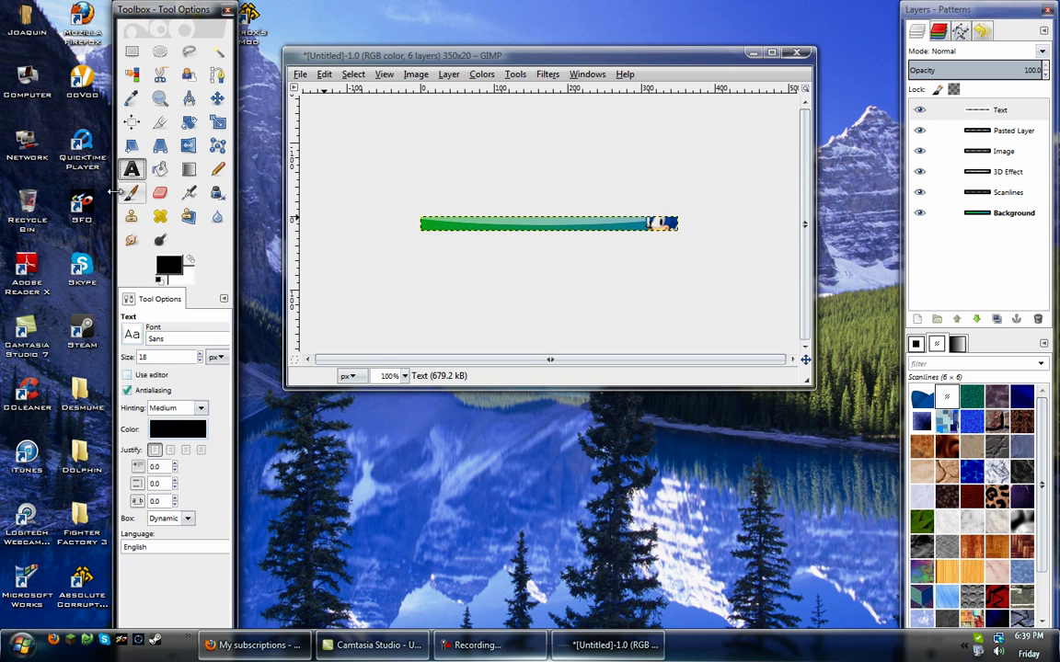
pyautogui.click(131, 337)
pyautogui.scroll(-10, 199, 443)
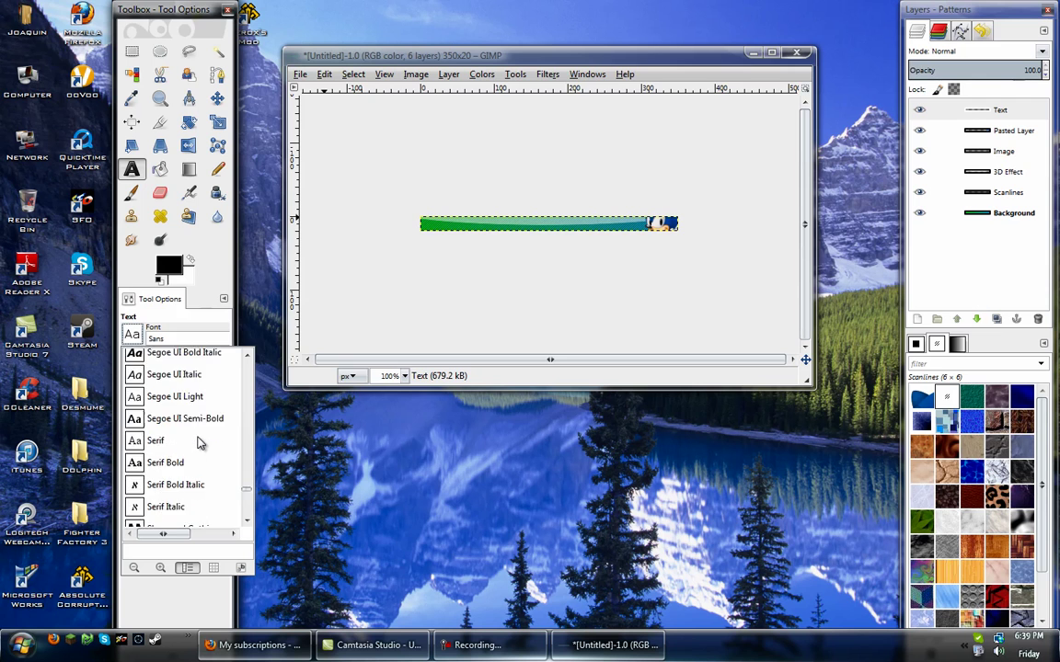
pyautogui.scroll(-9, 199, 443)
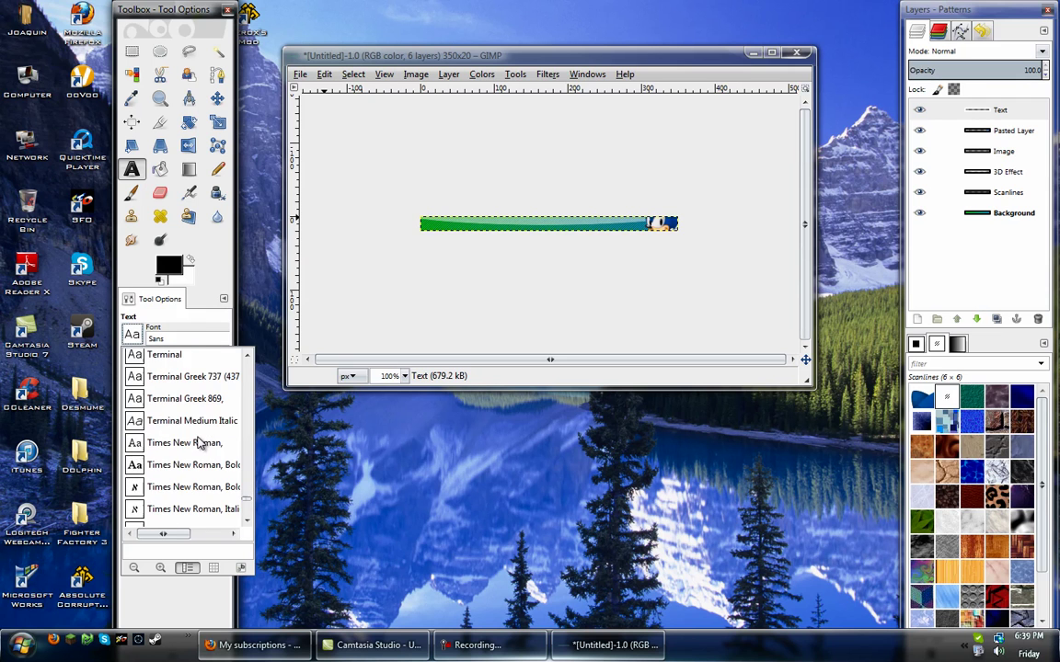
pyautogui.scroll(-2, 199, 443)
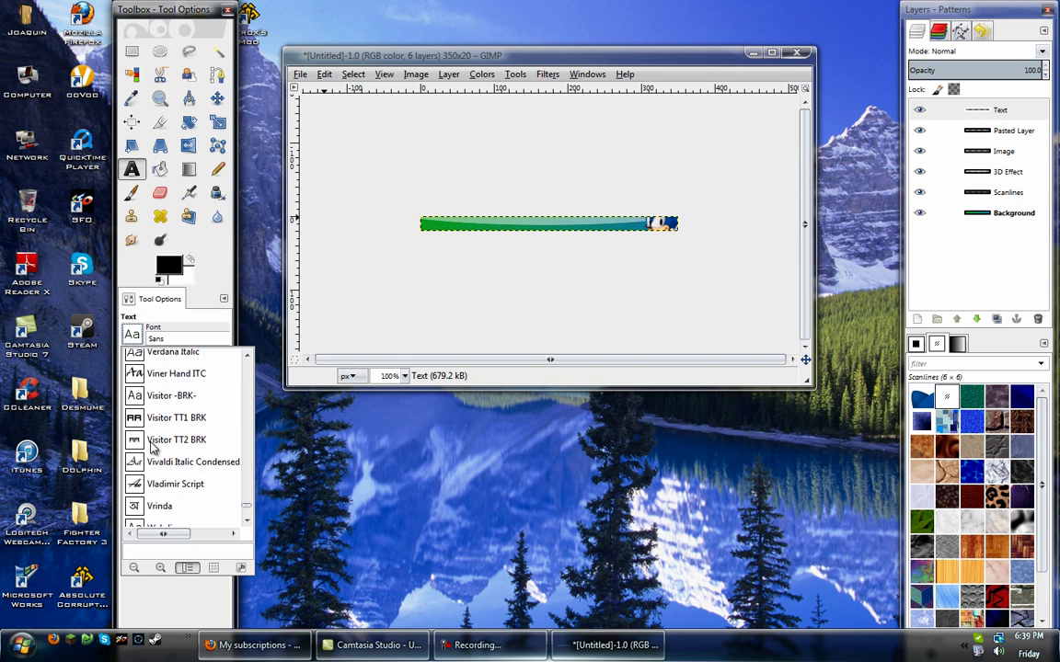
pyautogui.click(198, 440)
pyautogui.click(178, 428)
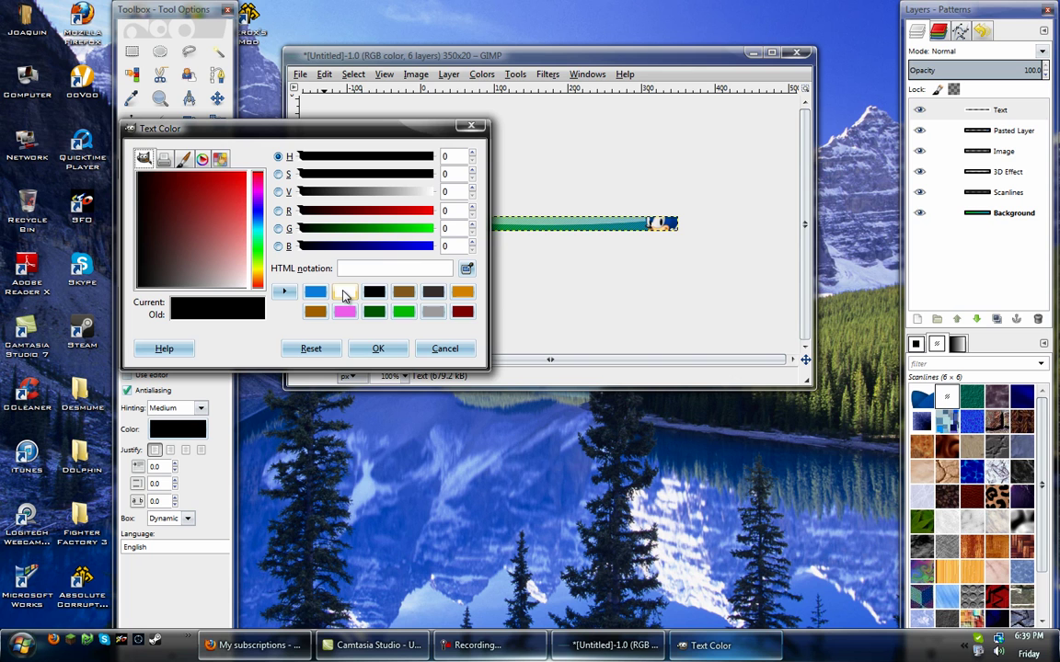
pyautogui.click(344, 293)
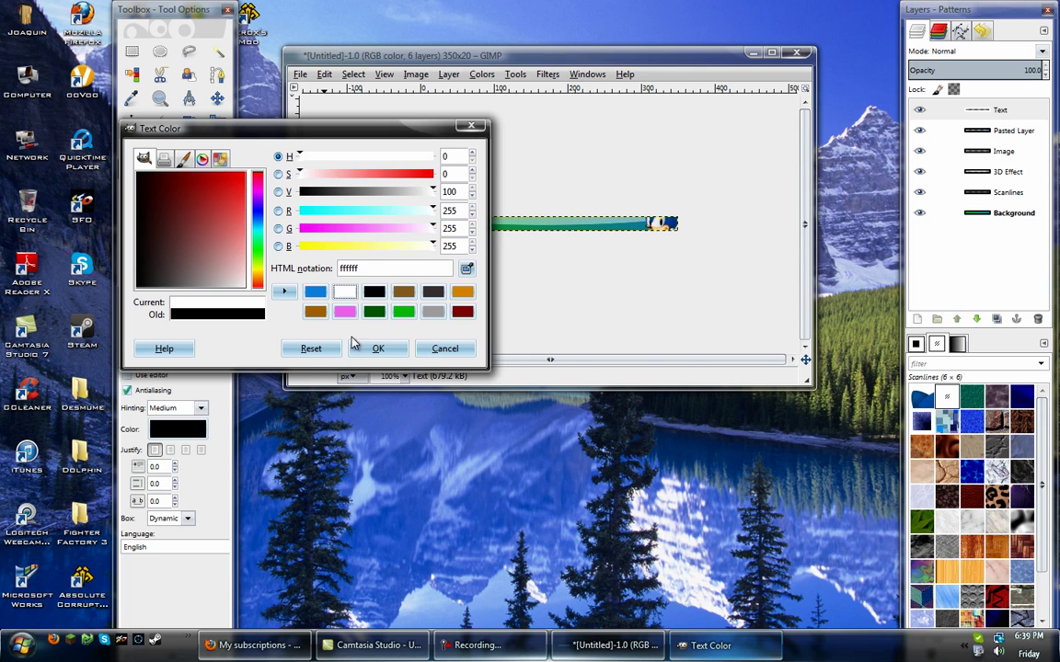
pyautogui.click(373, 349)
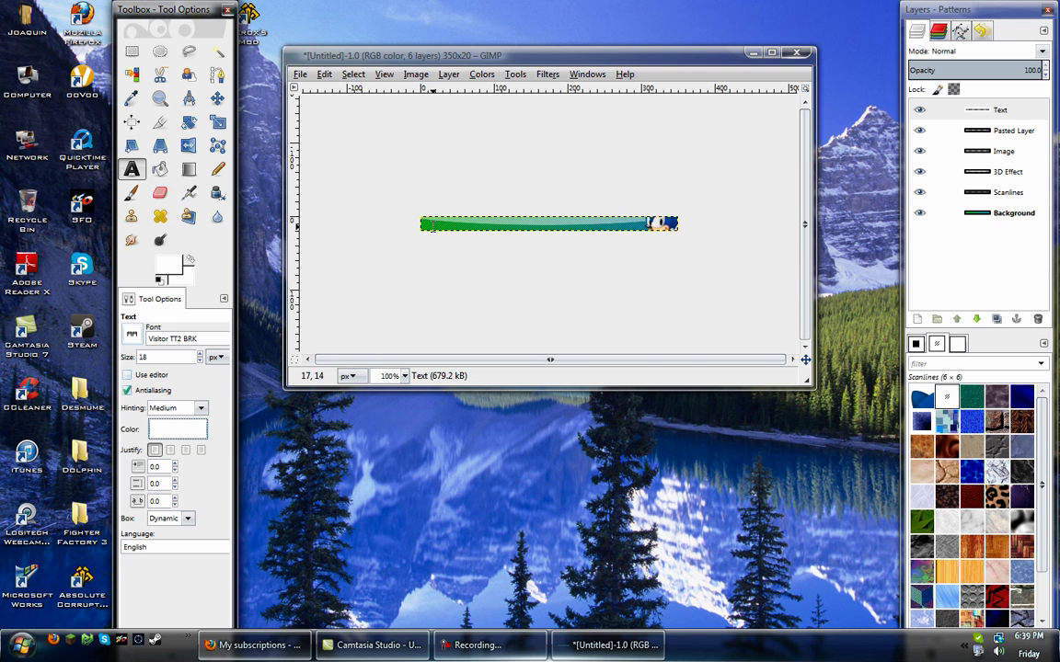
# Add the text "Sonic FAn" in a box about 147 × 77 px at the green end, at size 13.
pyautogui.moveTo(431, 221); pyautogui.dragTo(565, 290)
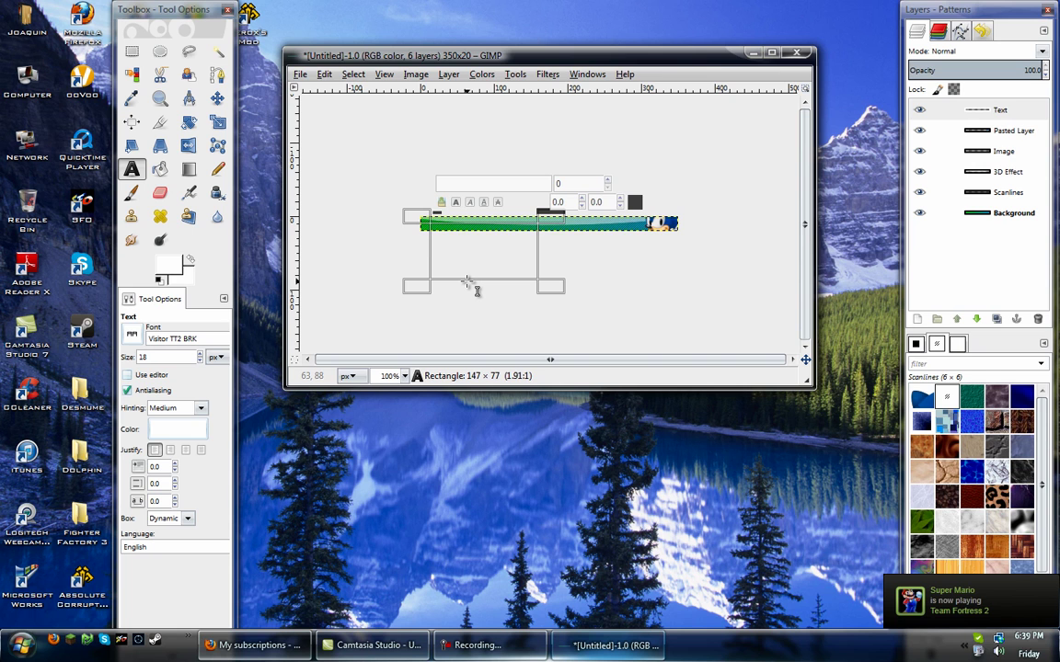
pyautogui.write('Sonic FAn')
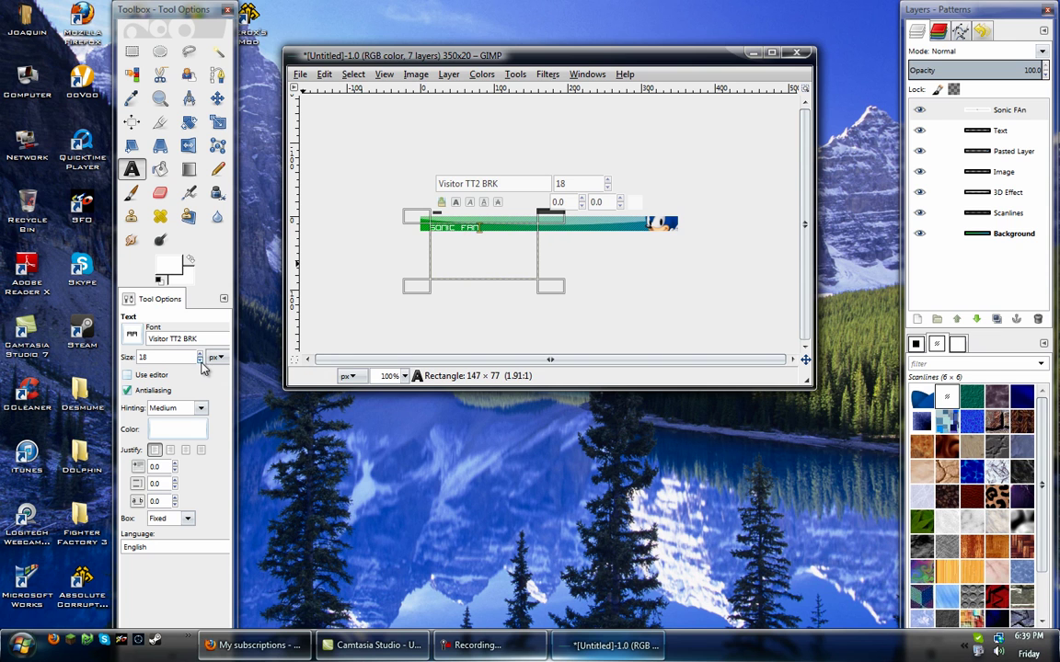
pyautogui.scroll(-4, 200, 359)
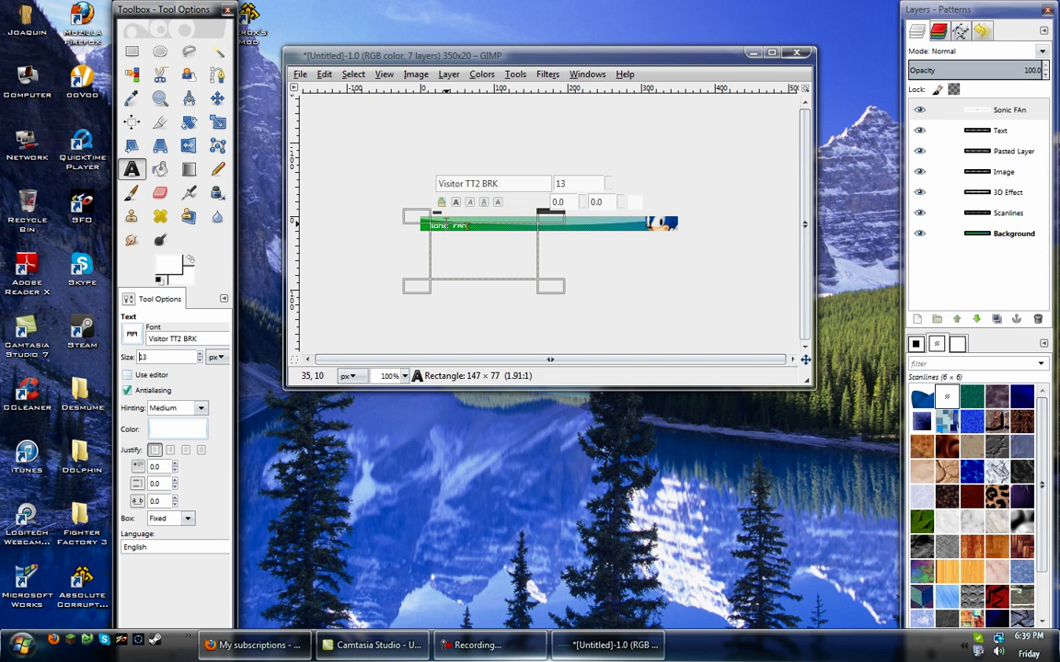
# Resize the "Sonic FAn" text box to about 121 × 46 px, shifting the text slightly inward from the green end.
pyautogui.click(425, 223)
pyautogui.moveTo(476, 237); pyautogui.dragTo(534, 266)
pyautogui.moveTo(412, 238); pyautogui.dragTo(423, 237)
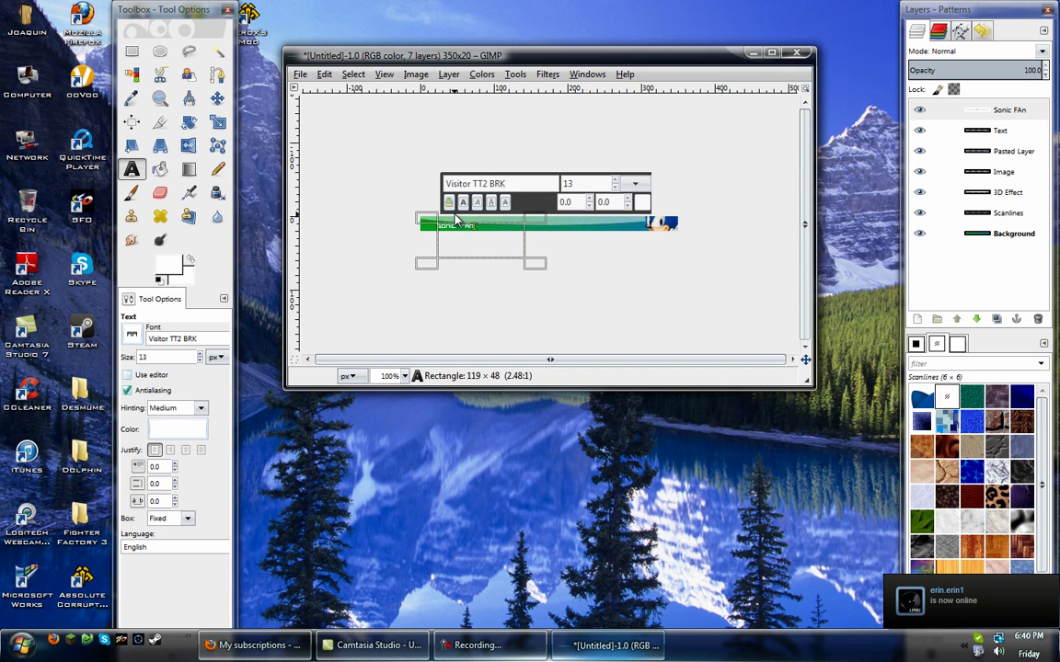
pyautogui.moveTo(533, 176); pyautogui.dragTo(519, 159)
pyautogui.click(462, 228)
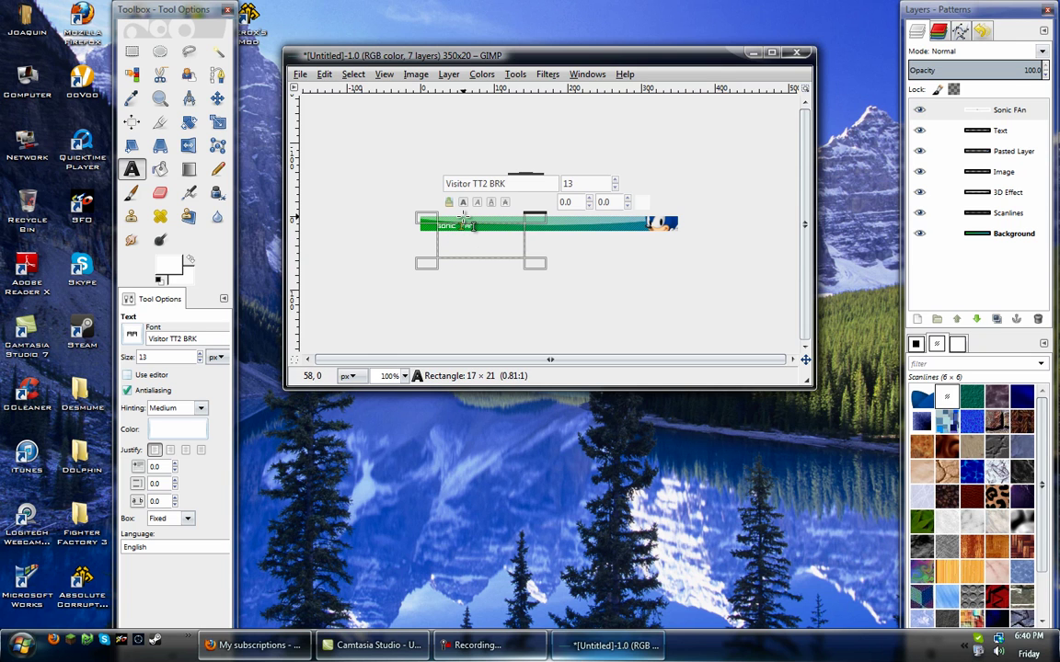
pyautogui.click(422, 218)
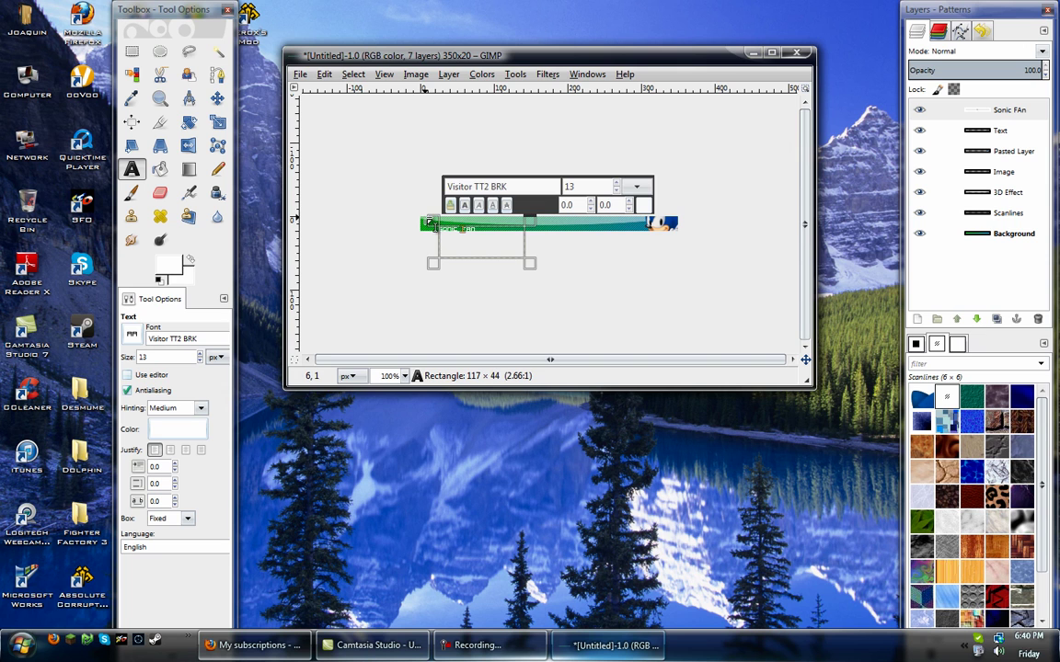
pyautogui.moveTo(421, 223); pyautogui.dragTo(432, 218)
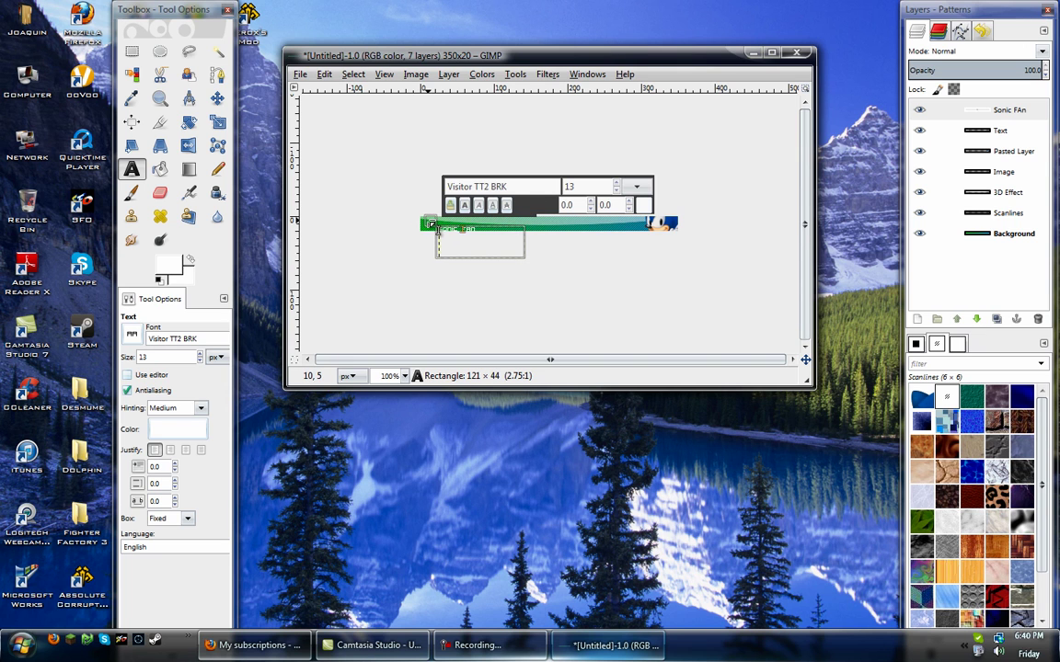
pyautogui.moveTo(431, 222); pyautogui.dragTo(431, 221)
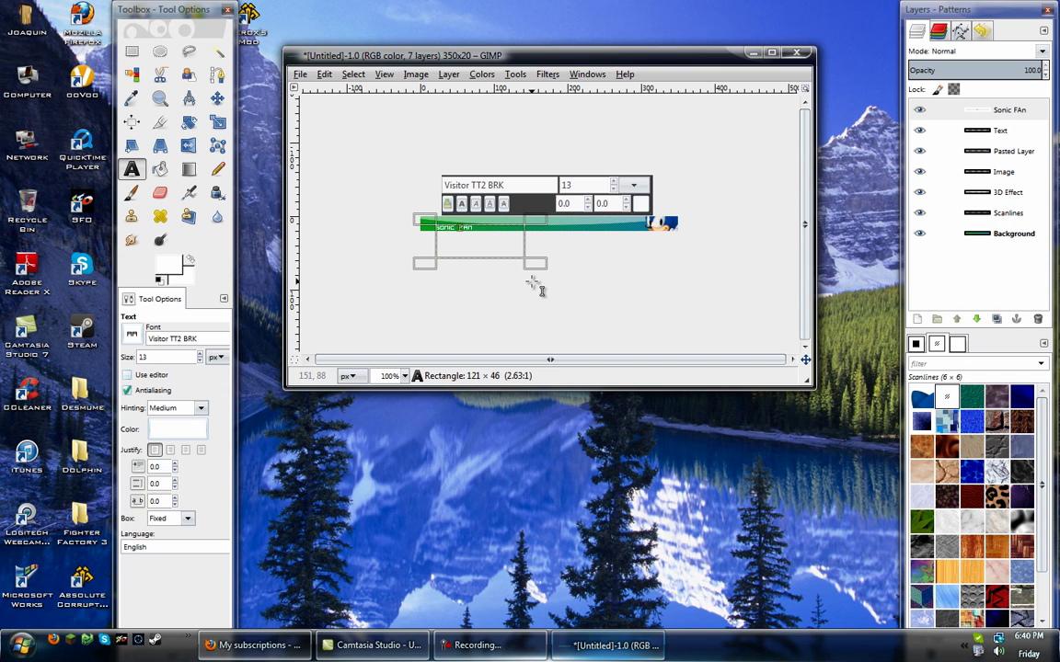
# Narrow the "Sonic FAn" text box from its green-end side so the text sits slightly further inward.
pyautogui.moveTo(526, 258); pyautogui.dragTo(421, 232)
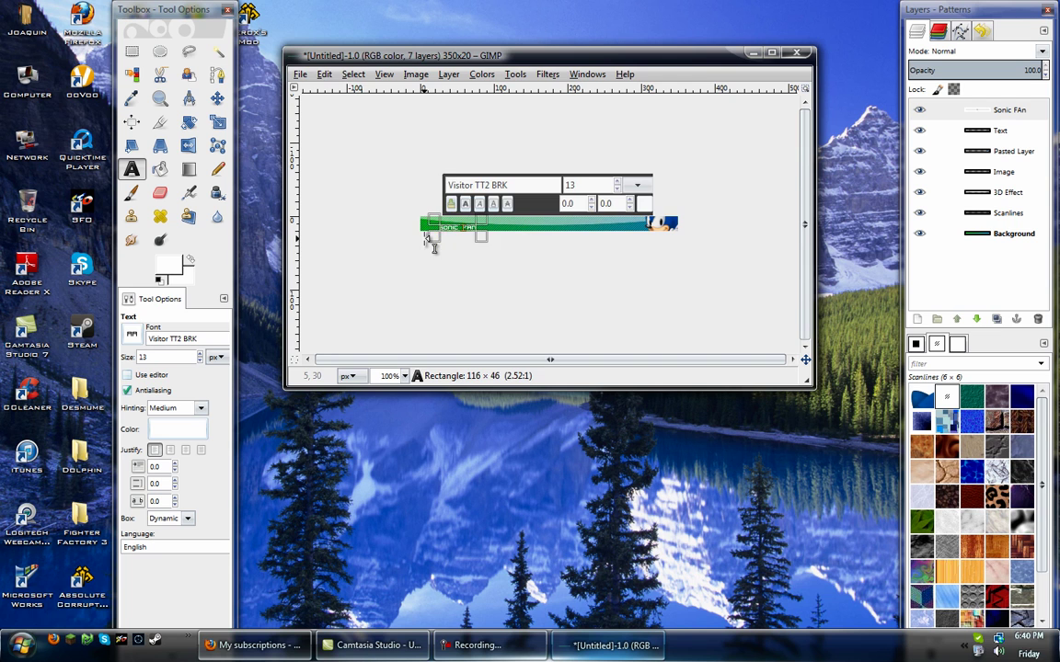
pyautogui.click(427, 239)
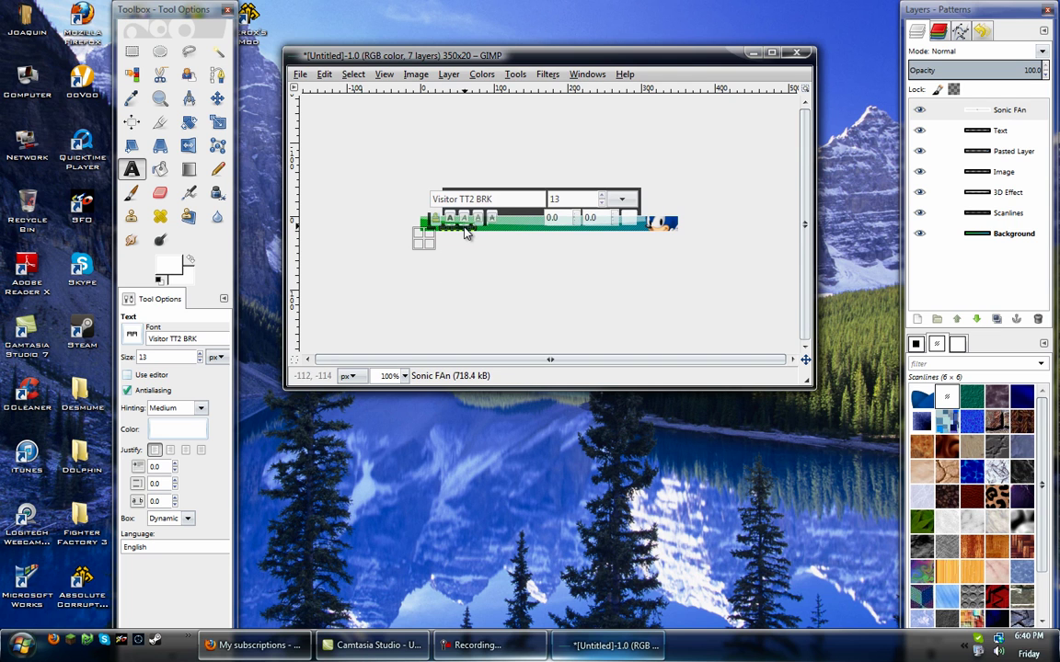
pyautogui.click(473, 241)
pyautogui.click(451, 241)
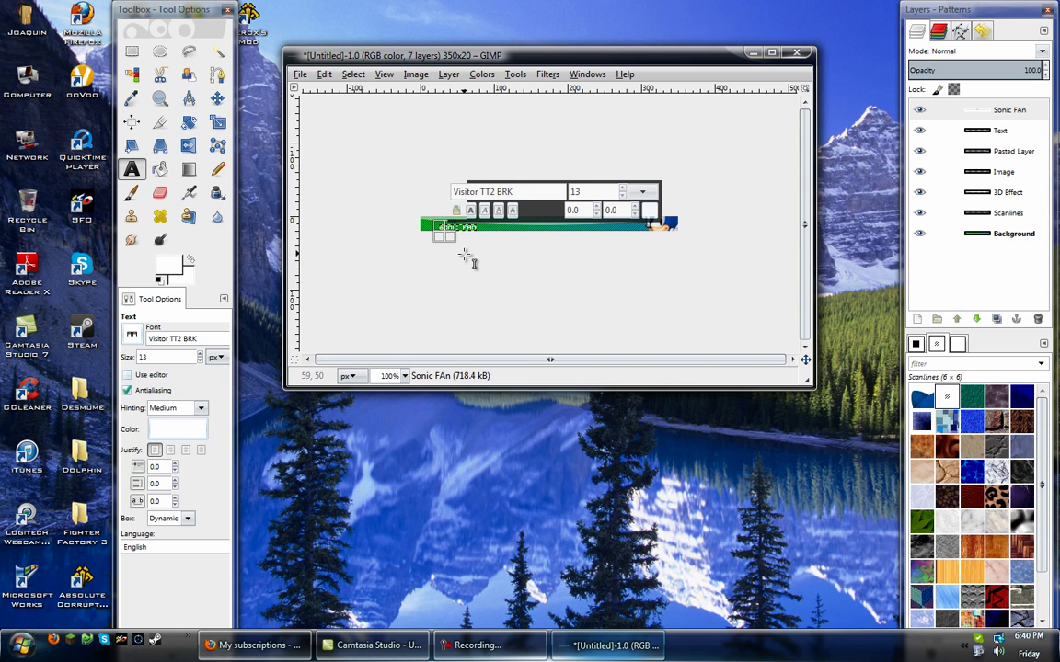
pyautogui.moveTo(450, 239); pyautogui.dragTo(432, 237)
pyautogui.click(431, 237)
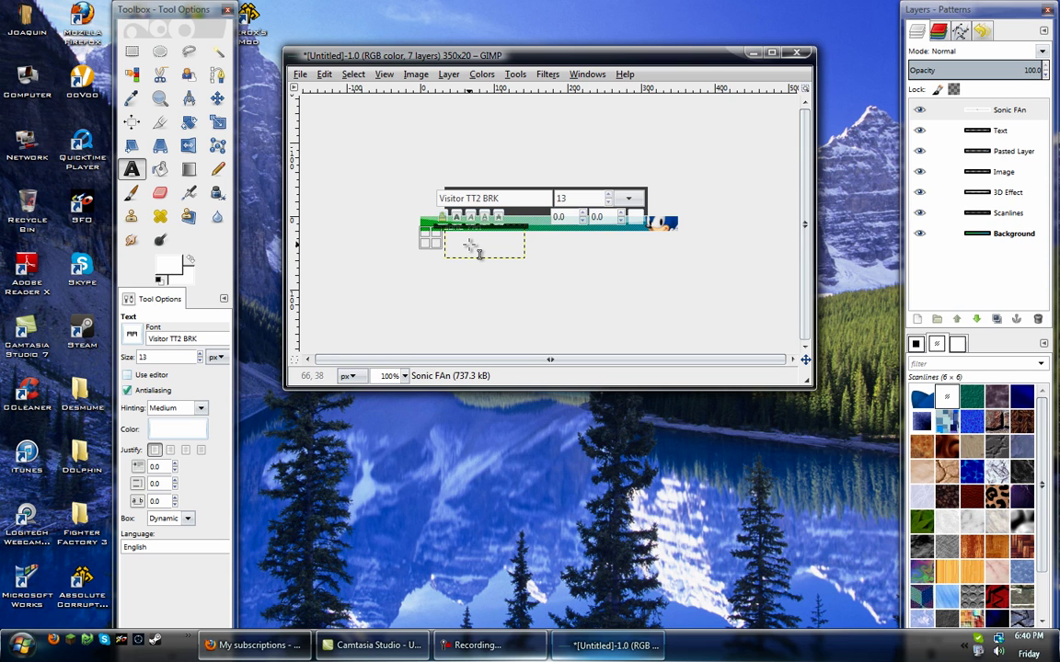
pyautogui.click(429, 232)
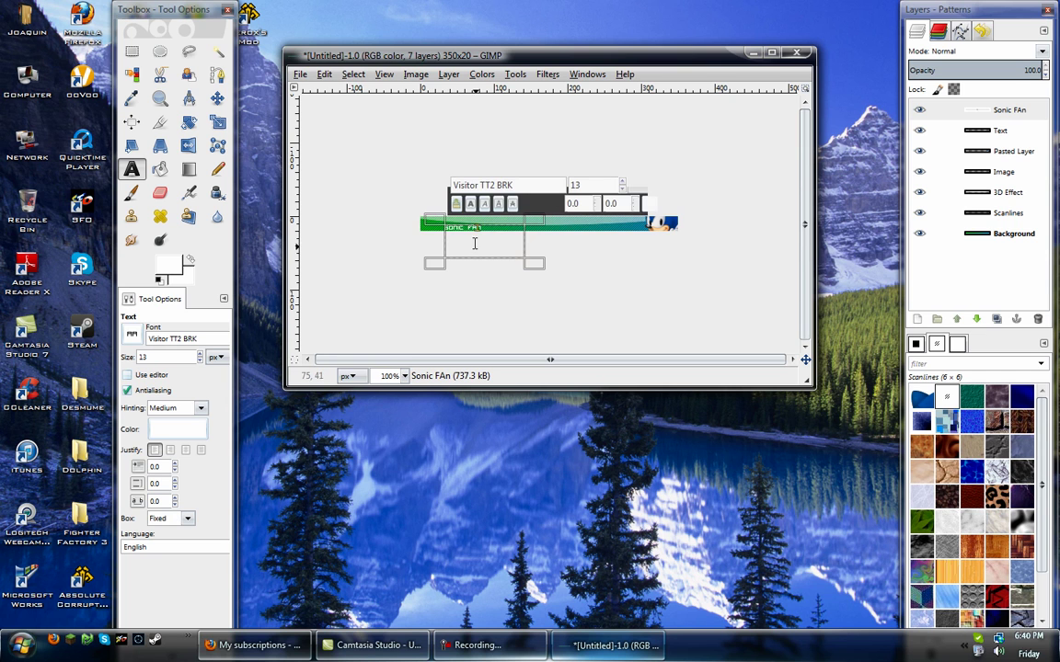
pyautogui.click(535, 179)
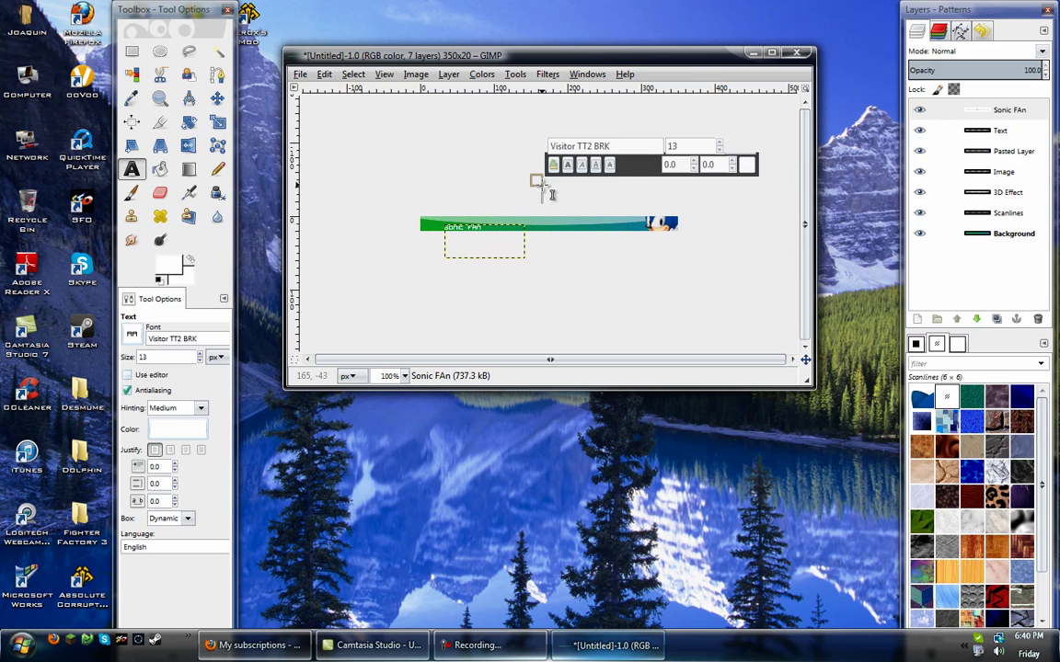
pyautogui.click(480, 258)
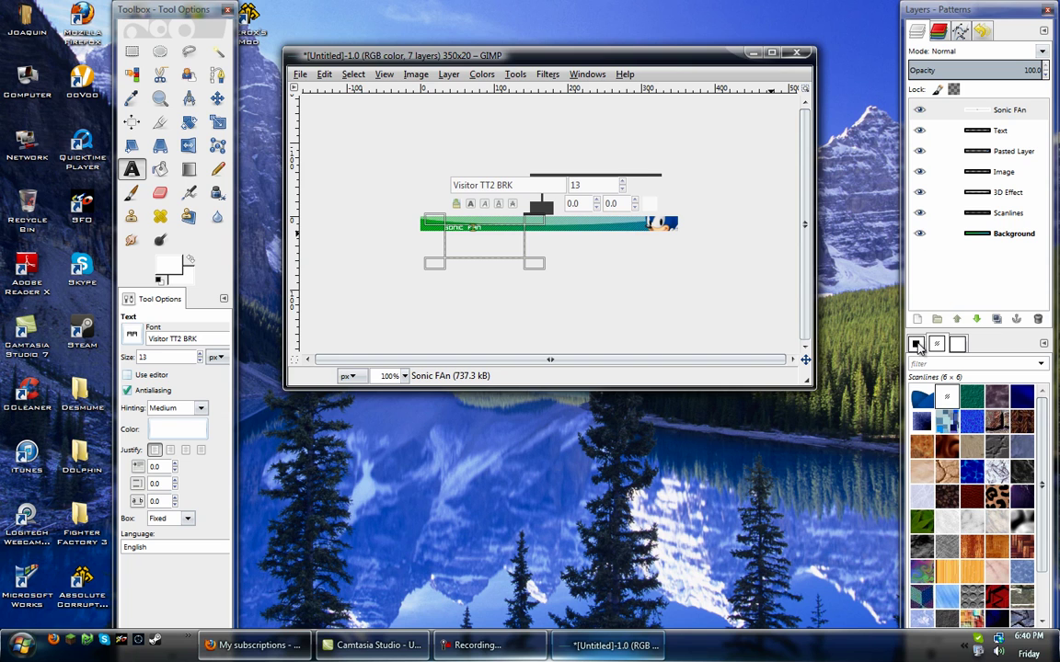
# Select the letter shapes of the Sonic FAn layer with Alpha to Selection.
pyautogui.click(1012, 110)
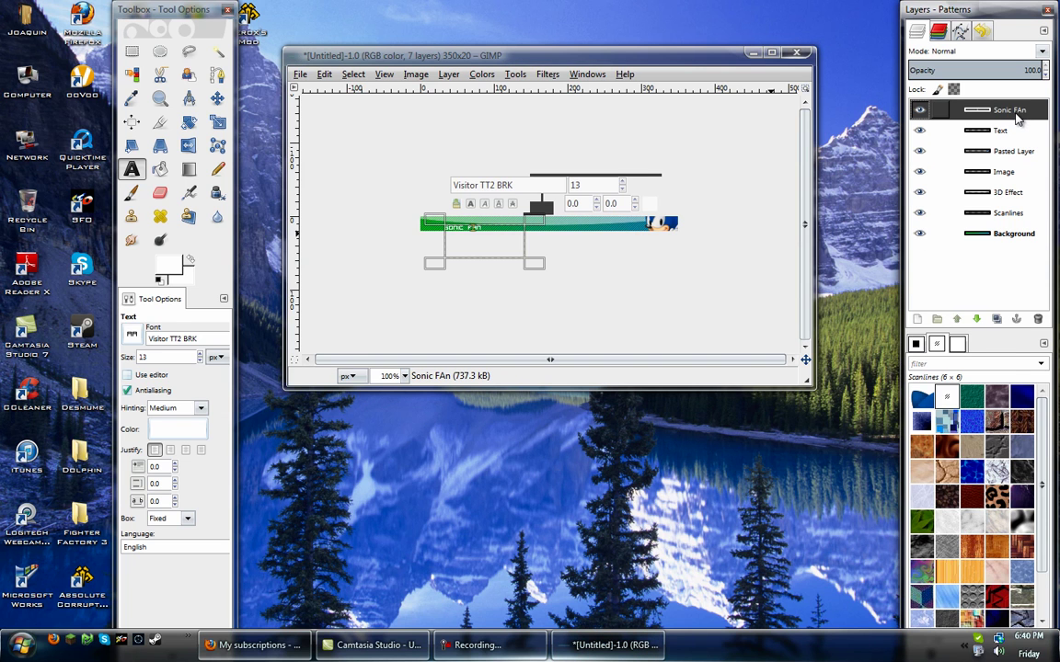
pyautogui.rightClick(1016, 115)
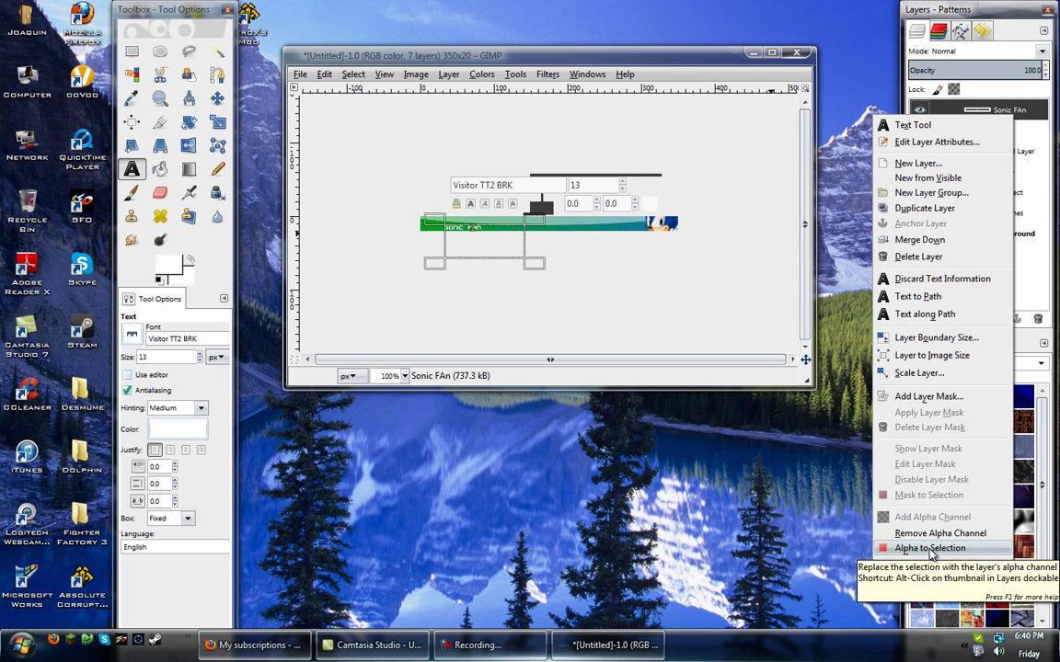
pyautogui.click(929, 548)
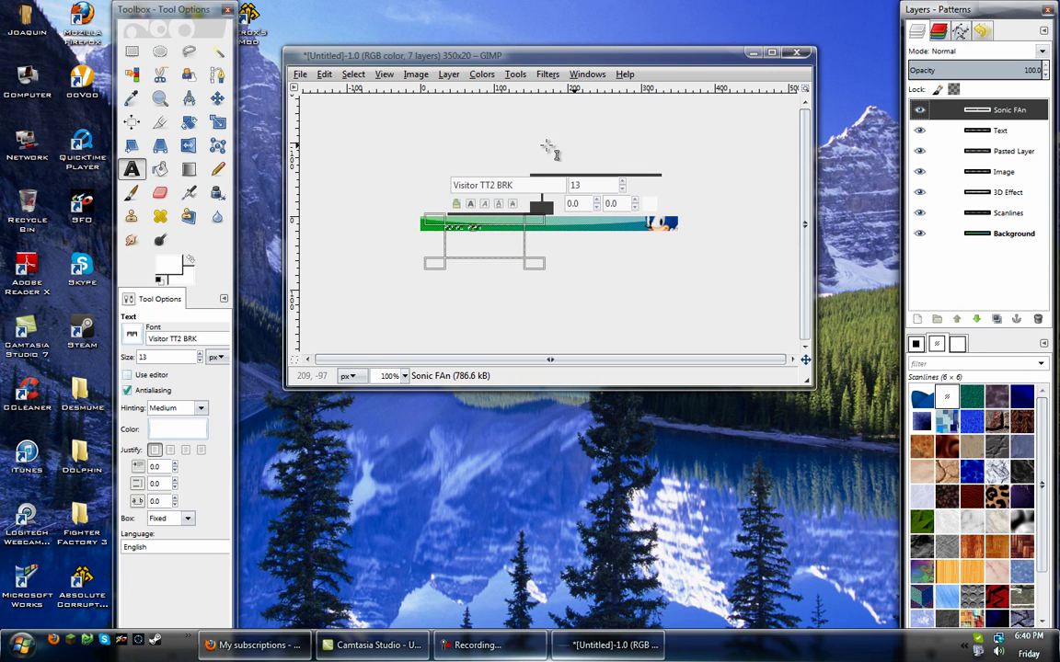
# Add a transparent 350 × 20 px layer named Blue and lower it directly beneath the Text layer.
pyautogui.hotkey('shift', 'ctrl', 'n')
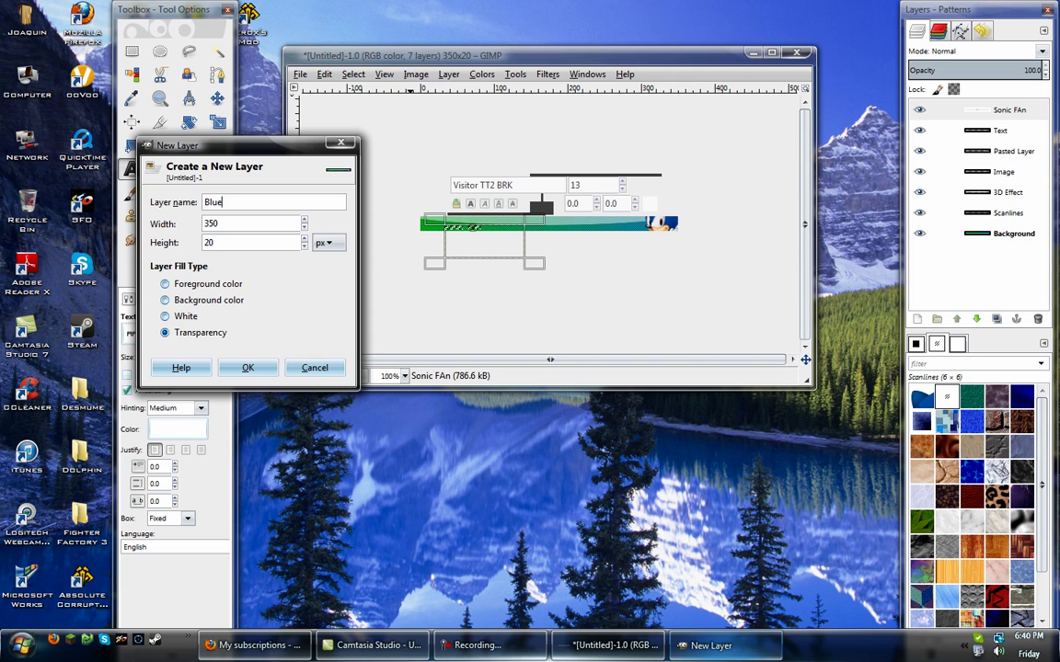
pyautogui.press('Return')
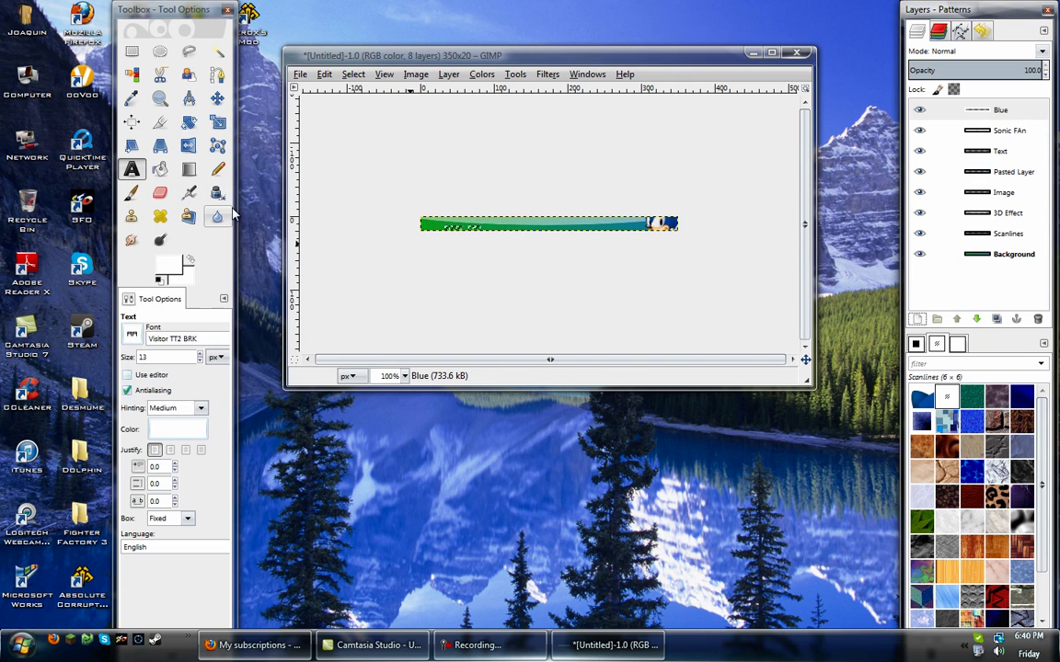
pyautogui.click(978, 319)
pyautogui.click(978, 319)
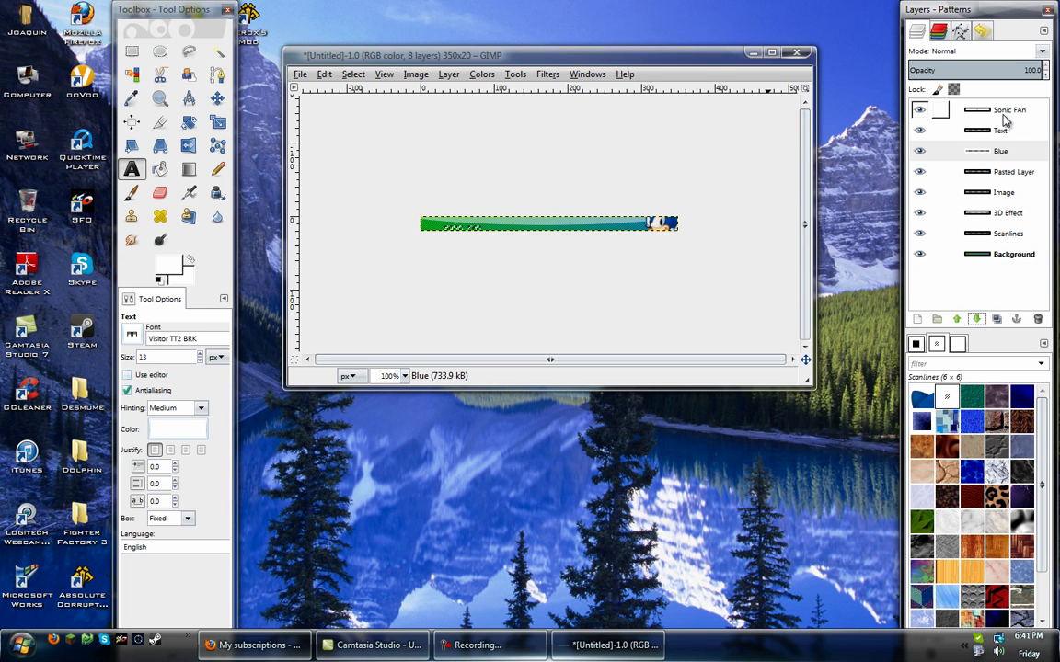
# Link the Text and Sonic FAn layers and grow the letter-shaped selection outward.
pyautogui.click(939, 131)
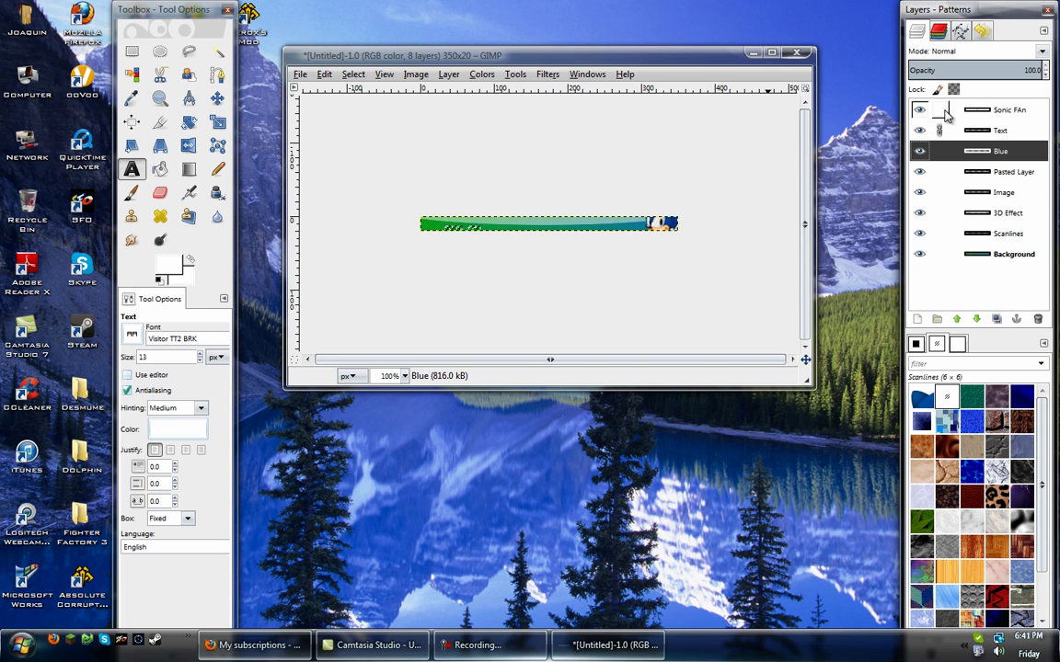
pyautogui.click(939, 110)
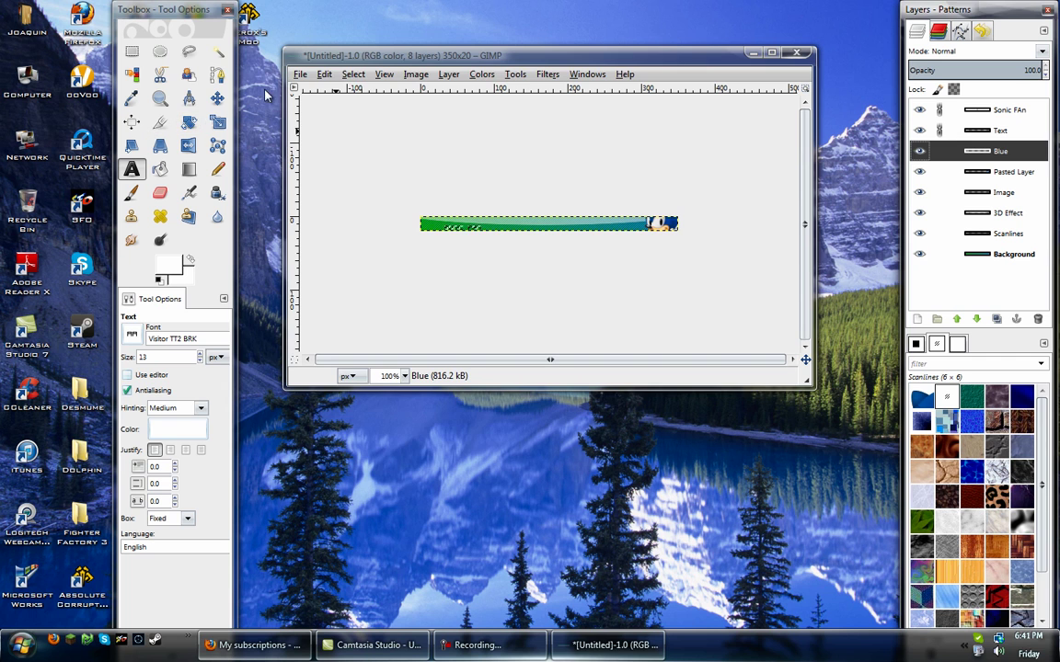
pyautogui.click(325, 76)
pyautogui.moveTo(353, 75)
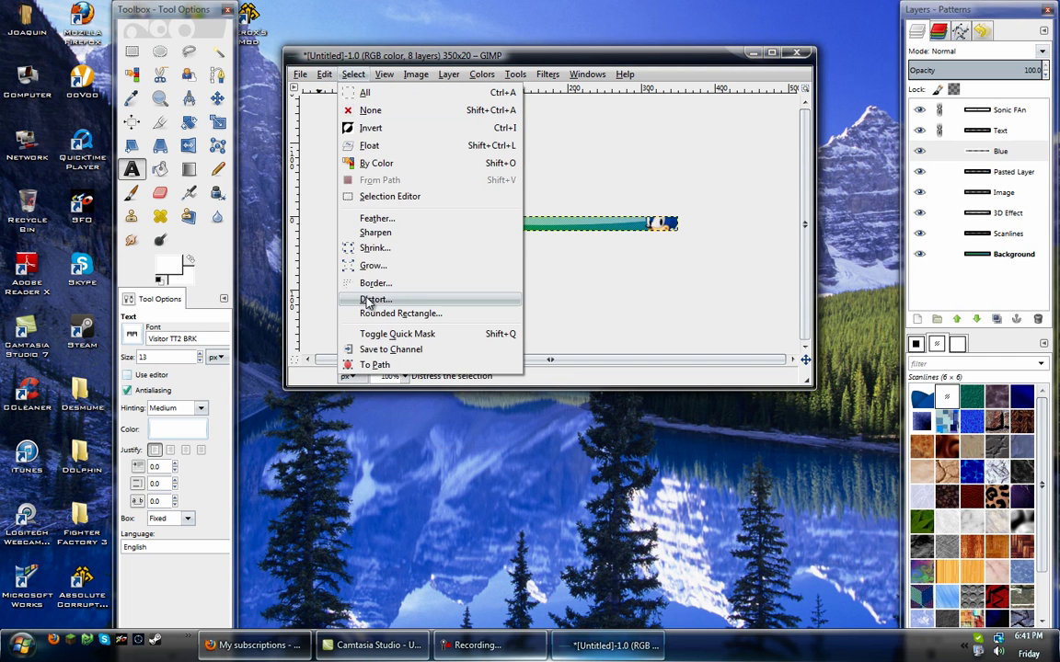
pyautogui.click(368, 266)
pyautogui.click(272, 253)
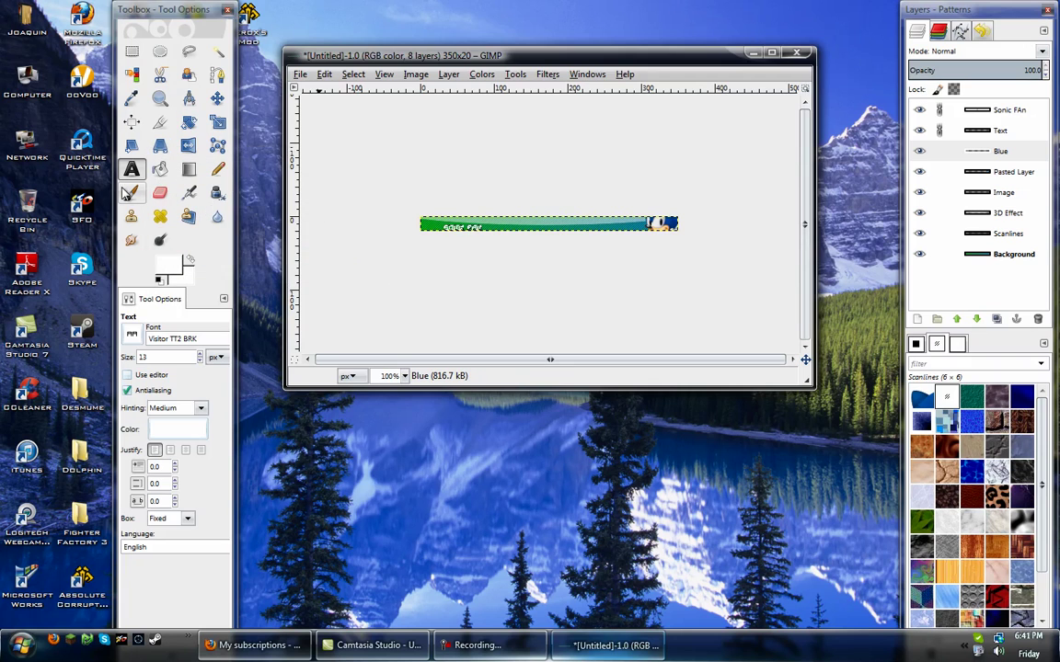
# Bucket-fill the grown letter selection on the Blue layer with dark blue (05508f) and deselect everything.
pyautogui.click(161, 170)
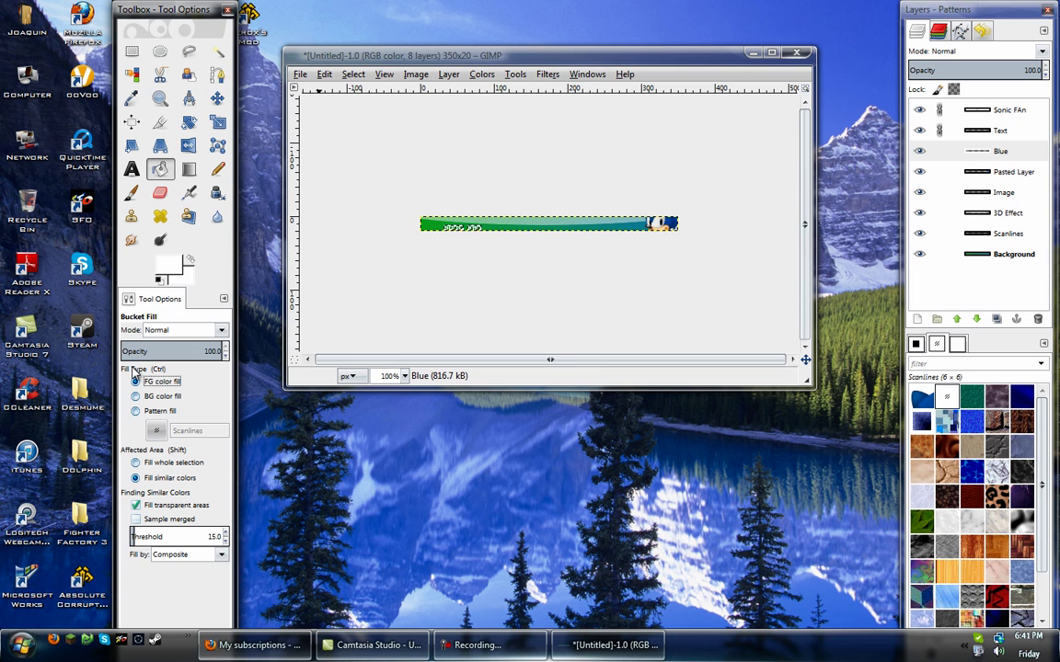
pyautogui.click(166, 266)
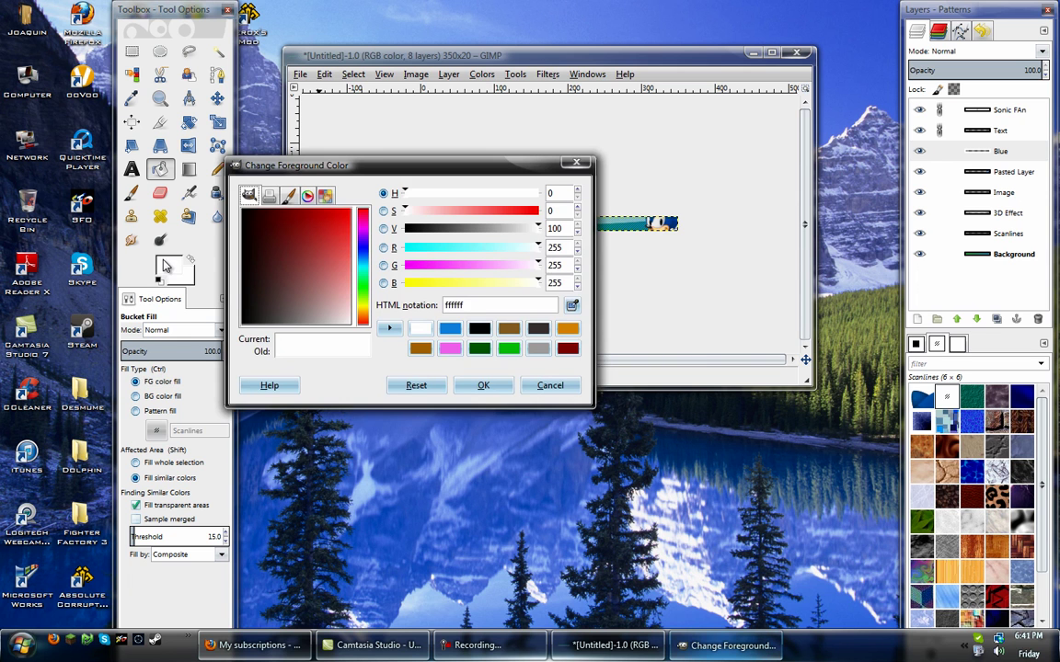
pyautogui.click(449, 330)
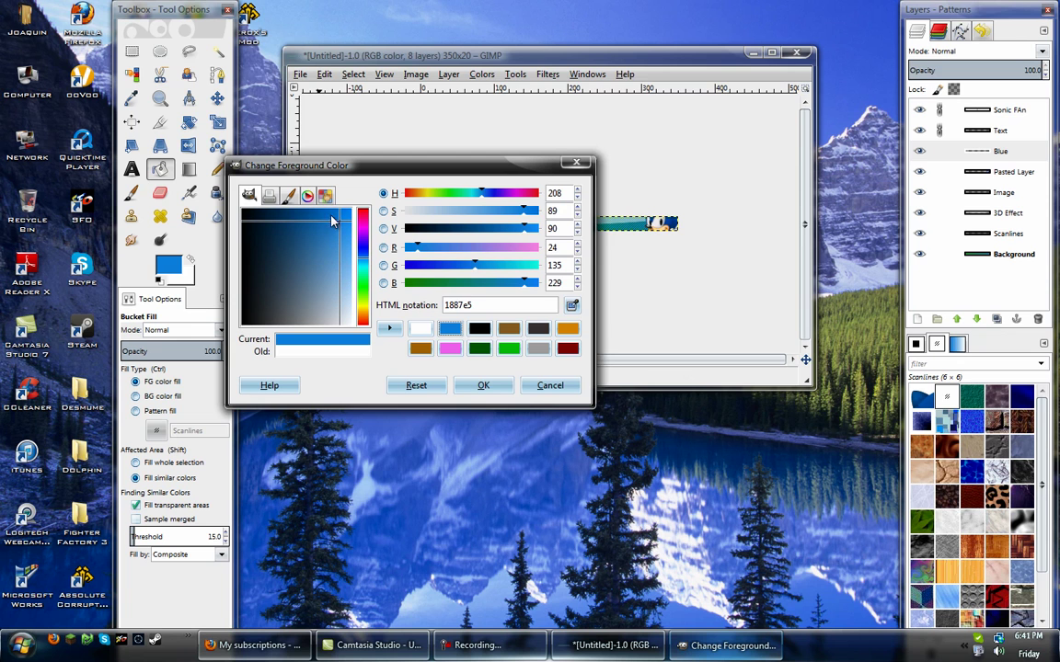
pyautogui.moveTo(337, 225); pyautogui.dragTo(304, 215)
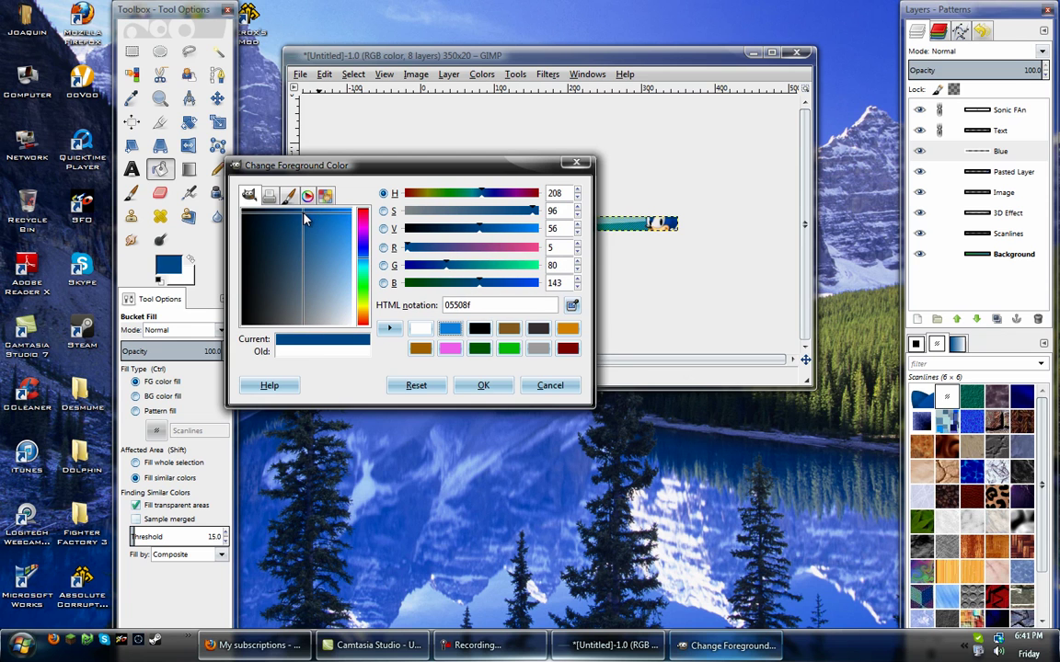
pyautogui.click(487, 387)
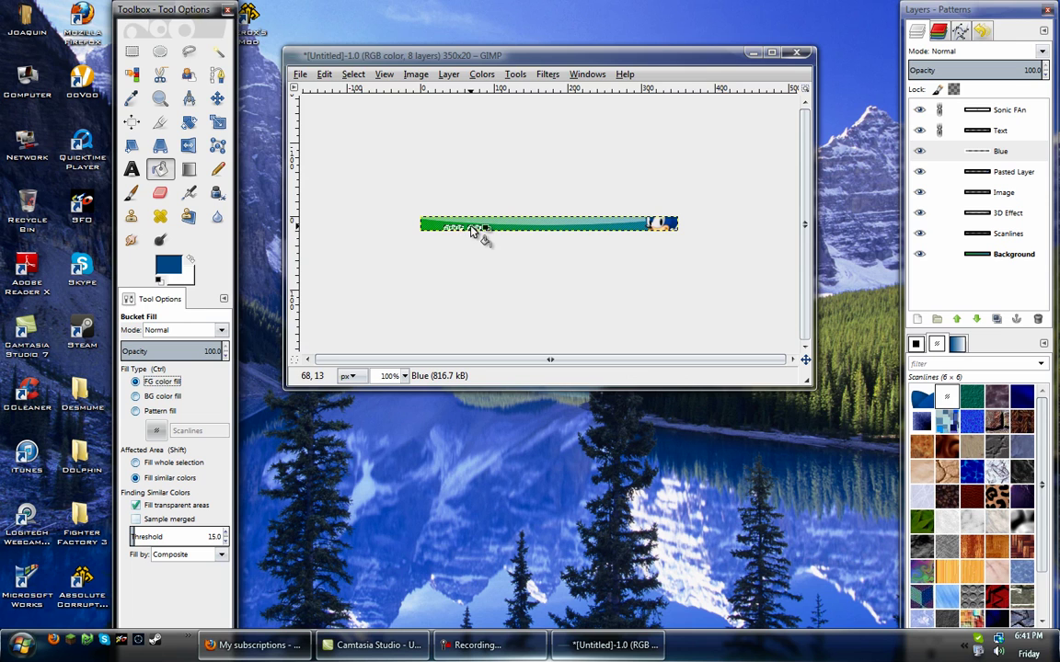
pyautogui.click(449, 232)
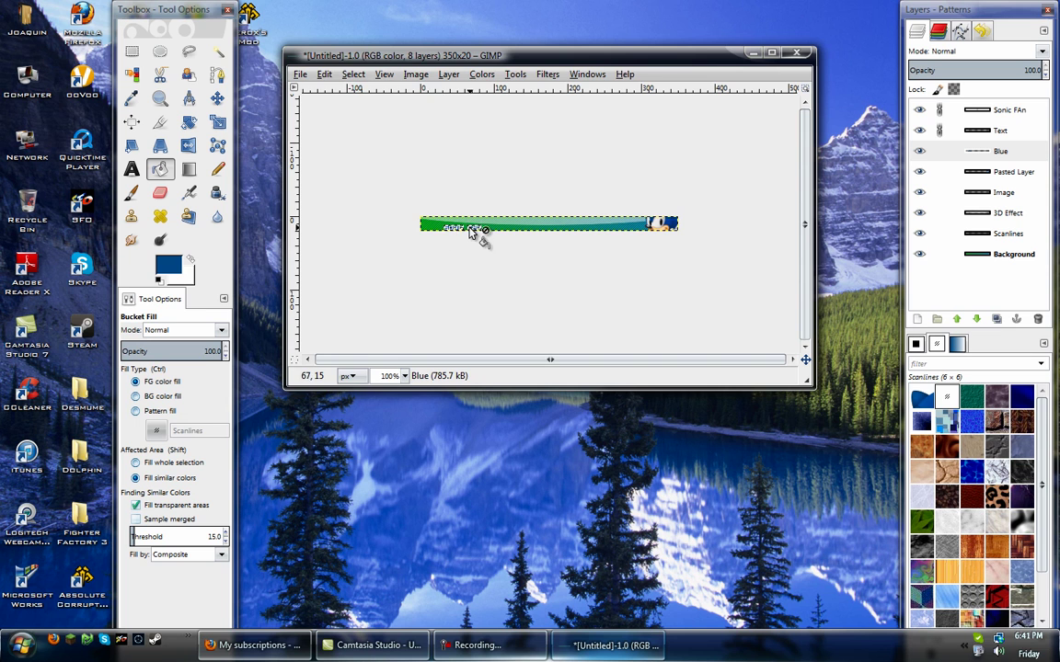
pyautogui.click(354, 73)
pyautogui.click(354, 73)
pyautogui.click(353, 73)
pyautogui.click(364, 111)
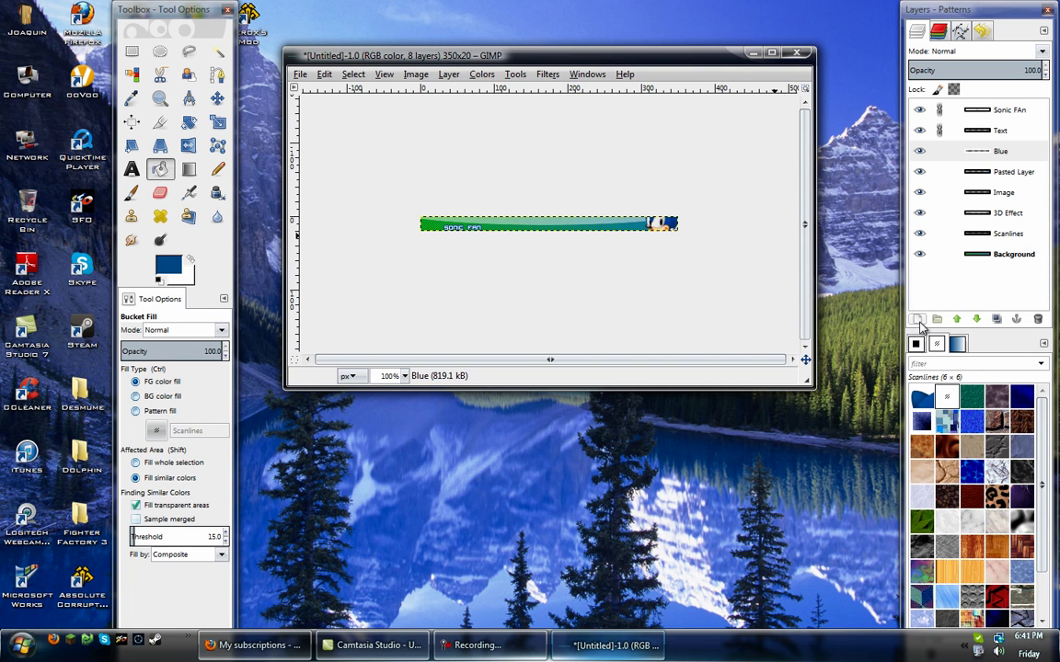
# Add a transparent 350 × 20 px layer named Border and raise it to the top of the layer stack.
pyautogui.click(957, 151)
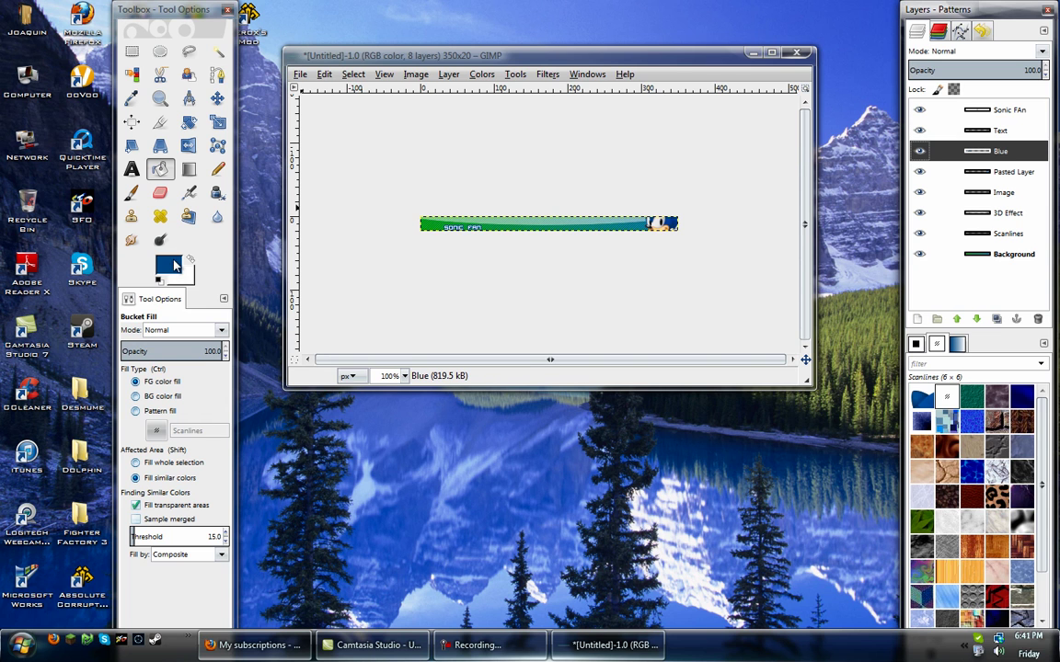
pyautogui.click(916, 318)
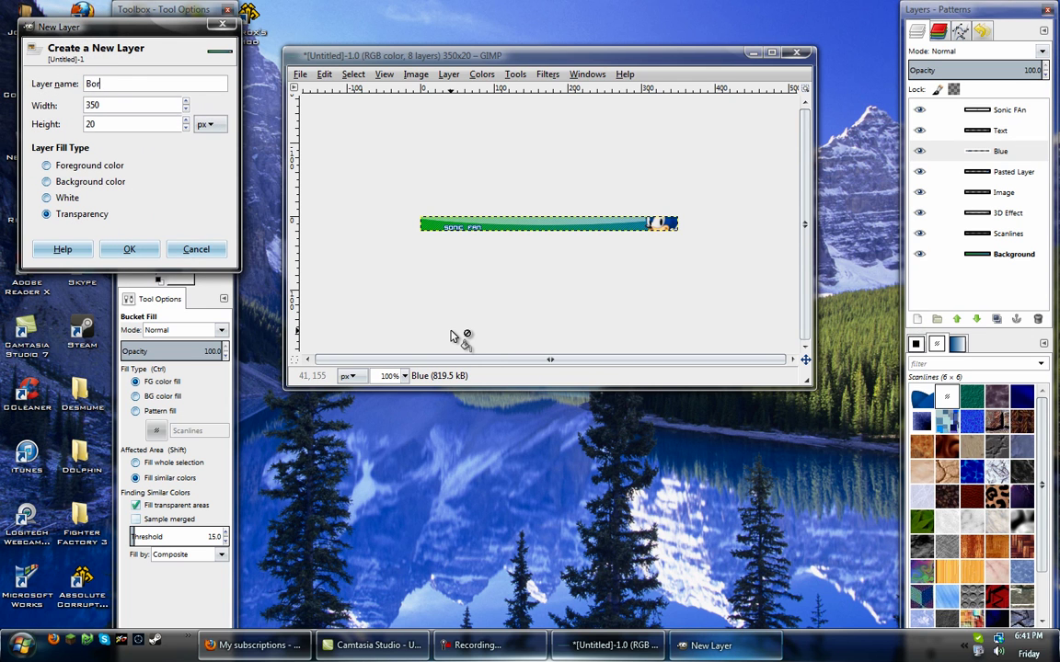
pyautogui.write('Border')
pyautogui.press('Return')
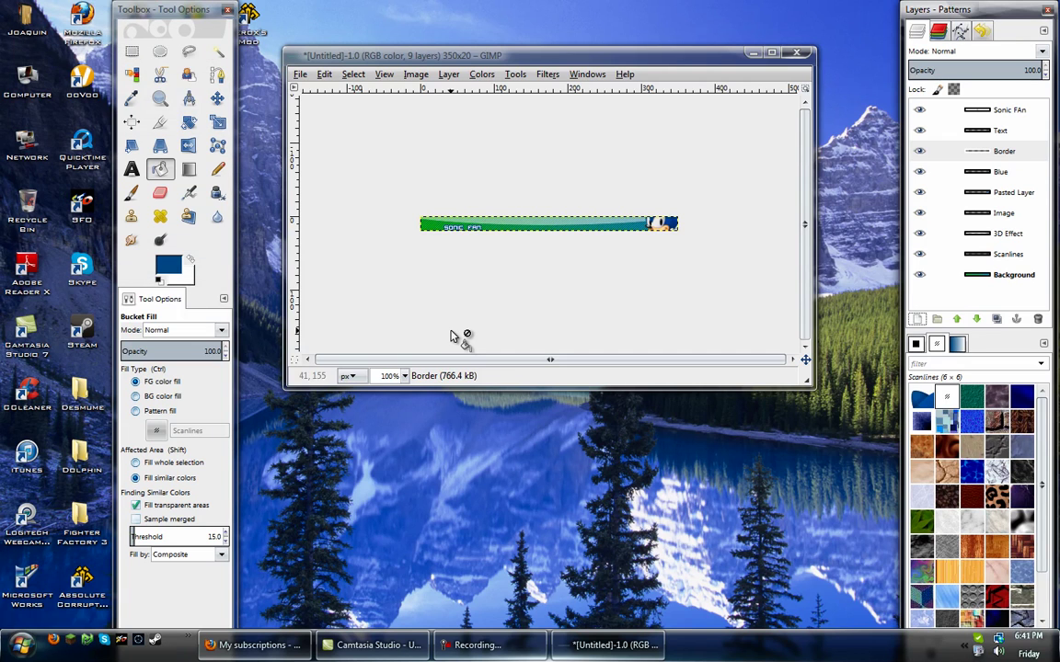
pyautogui.click(956, 318)
pyautogui.click(956, 318)
# Stroke the whole canvas edge on the Border layer with a 3 px solid dark blue line and deselect everything.
pyautogui.click(353, 74)
pyautogui.click(352, 89)
pyautogui.click(324, 75)
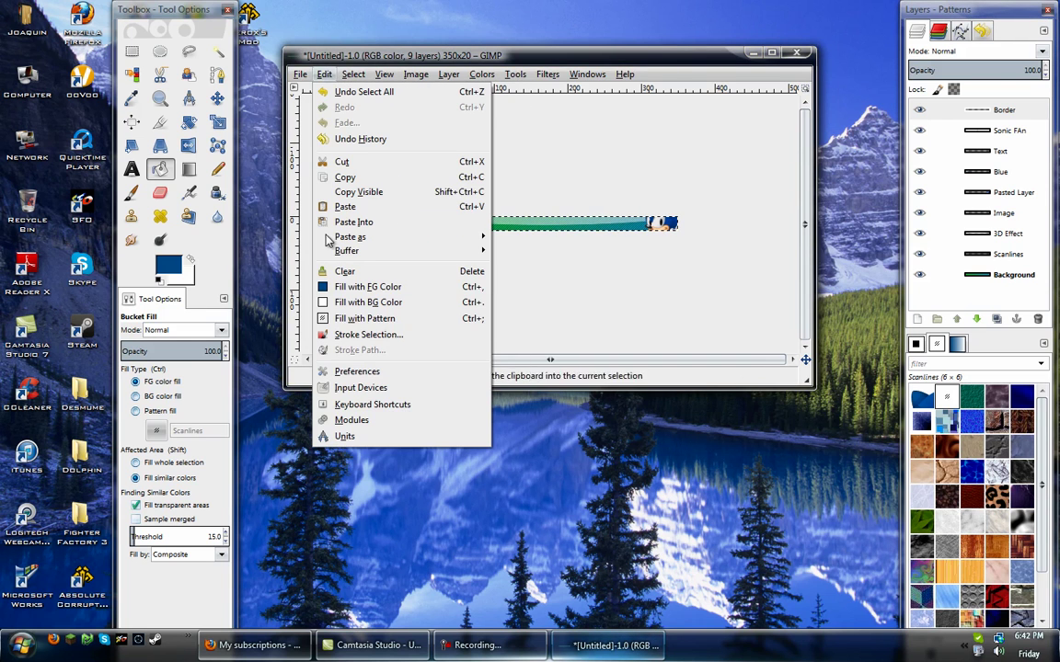
pyautogui.click(322, 334)
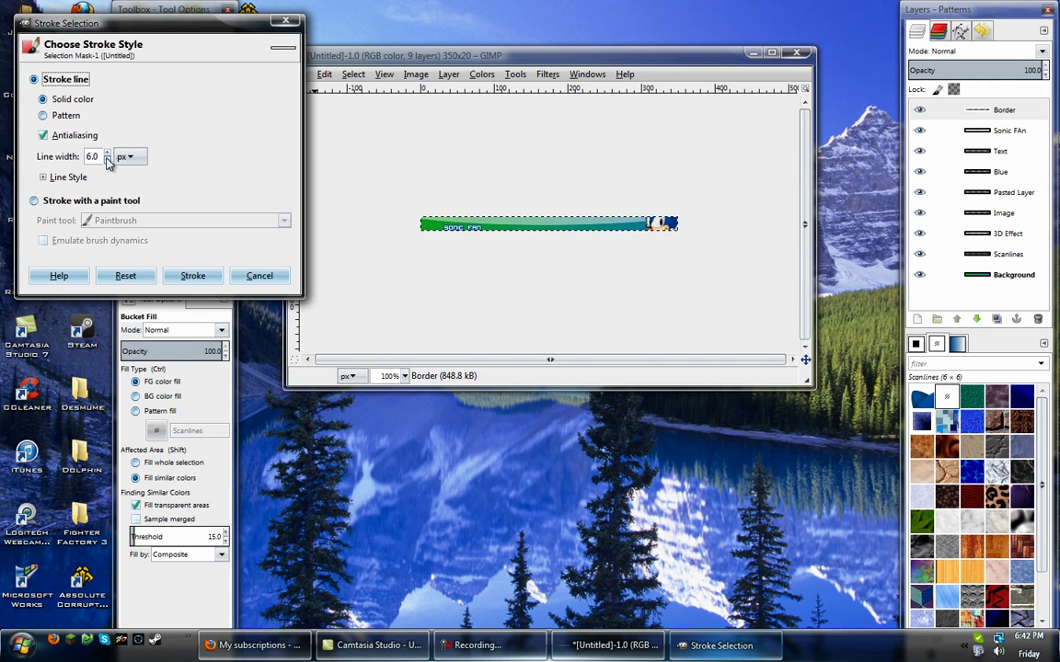
pyautogui.click(108, 160)
pyautogui.click(107, 160)
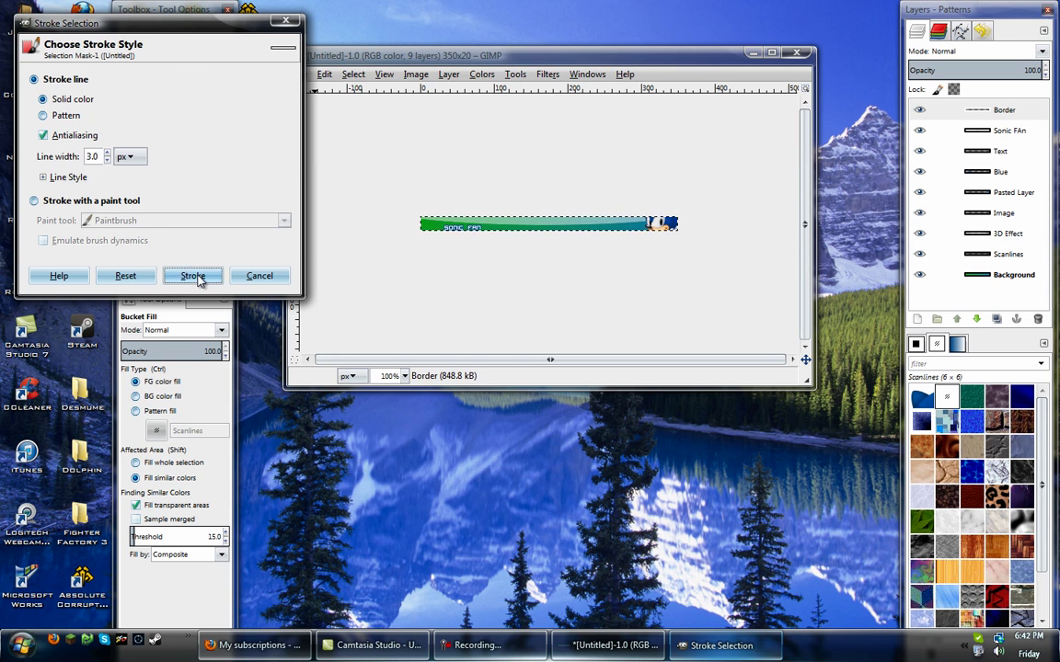
pyautogui.click(195, 276)
pyautogui.click(354, 75)
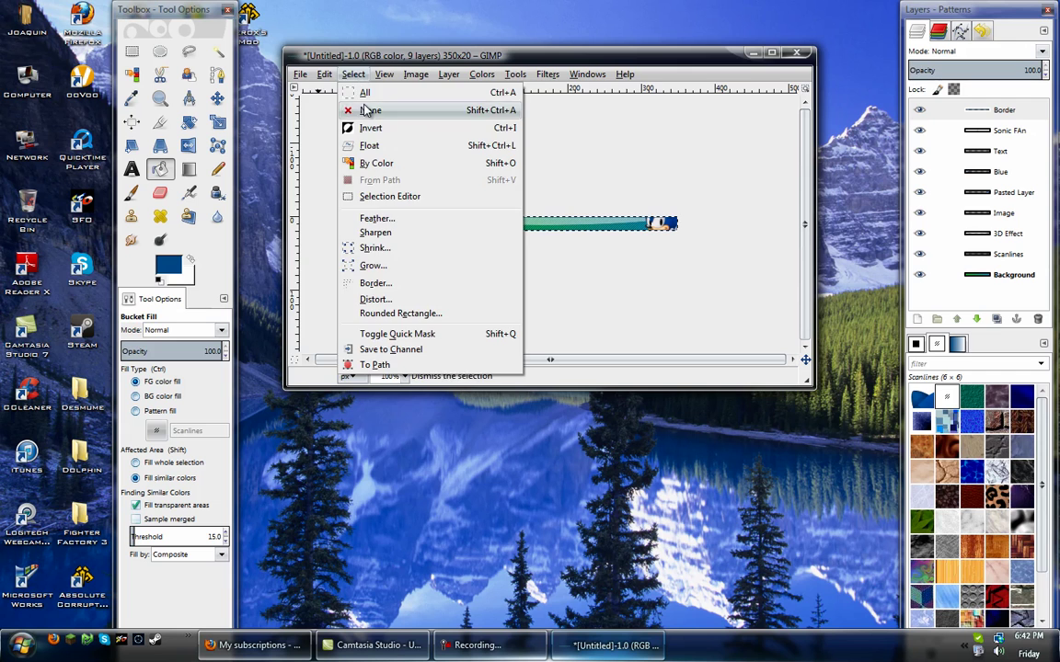
pyautogui.click(360, 109)
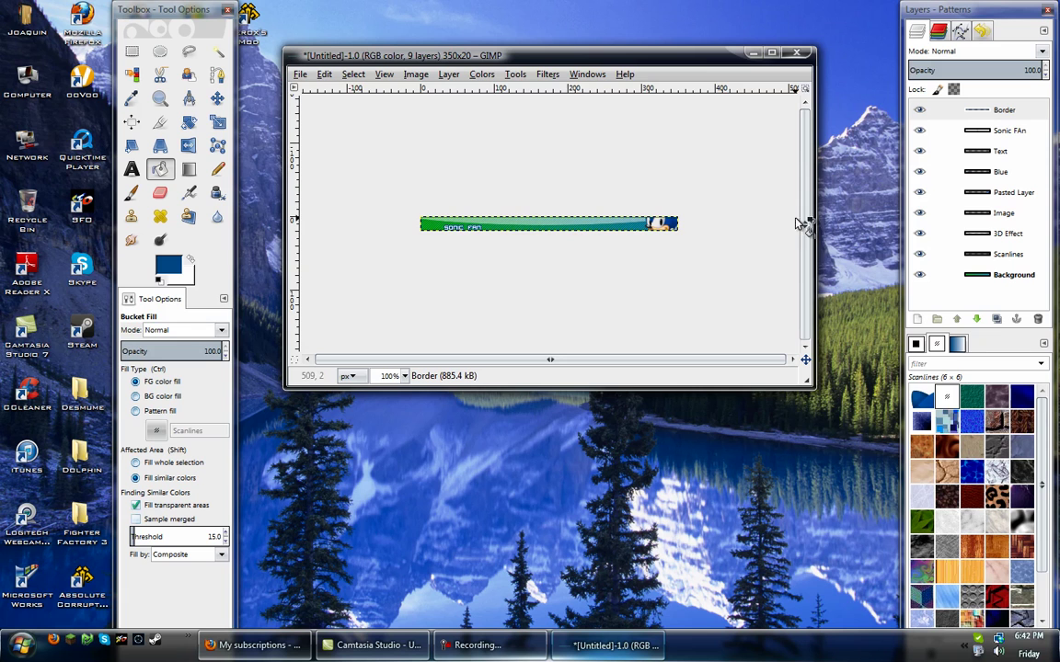
# Start exporting the finished userbar and choose the Userbars folder inside Pictures > Random Stuff as its destination.
pyautogui.click(304, 74)
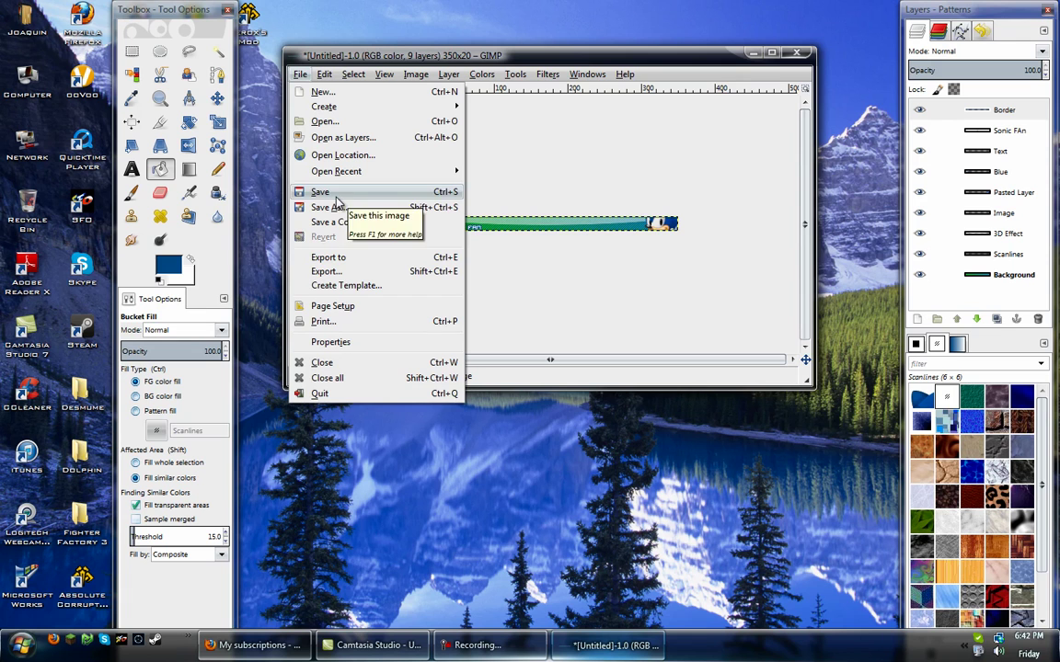
pyautogui.click(348, 273)
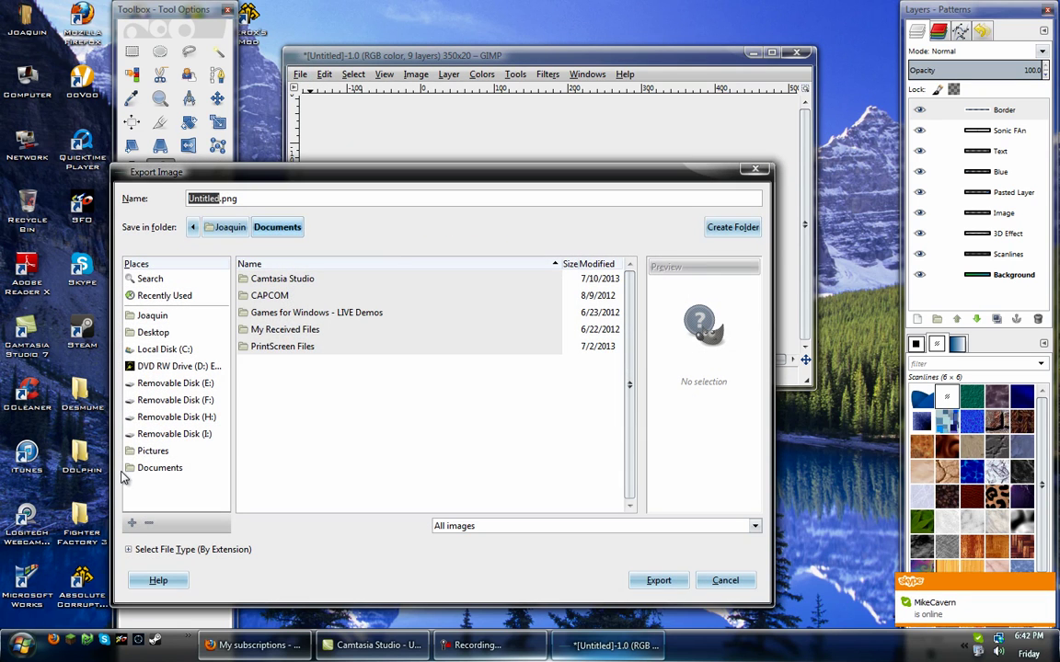
pyautogui.click(159, 451)
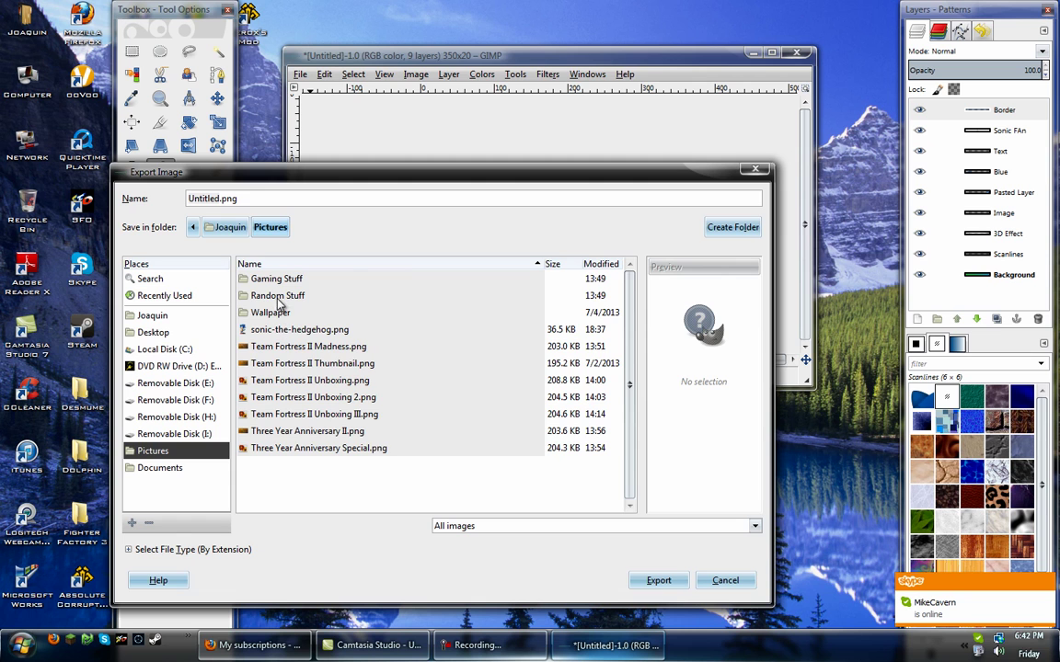
pyautogui.doubleClick(283, 297)
pyautogui.doubleClick(259, 278)
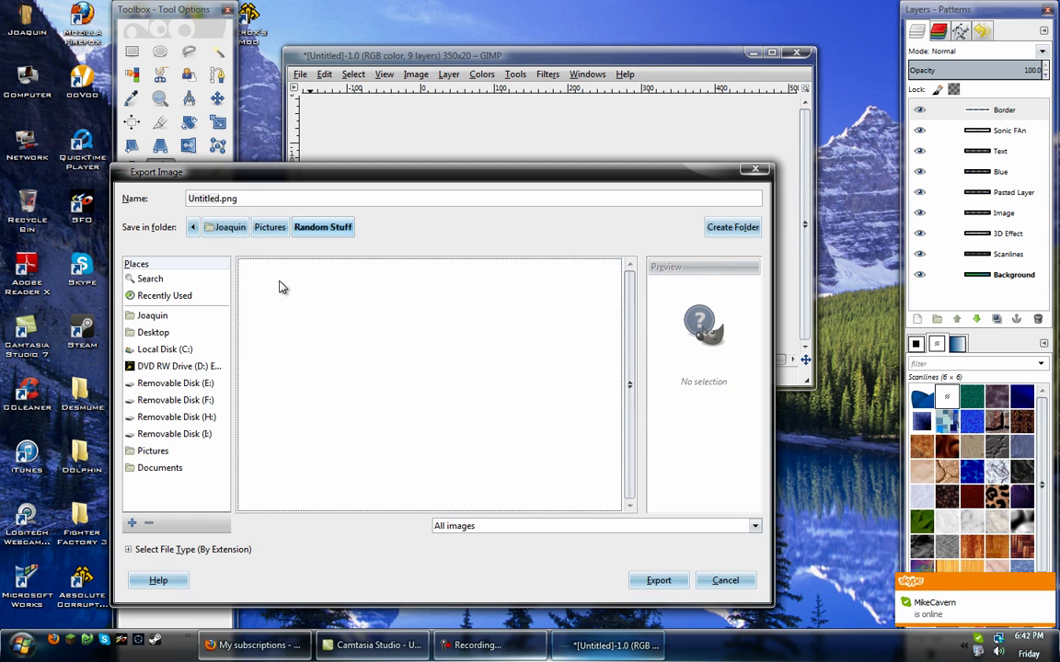
# Name the export Classic Sonic Bar.png and export it as a PNG with compression level 9 and the preset options.
pyautogui.doubleClick(219, 199)
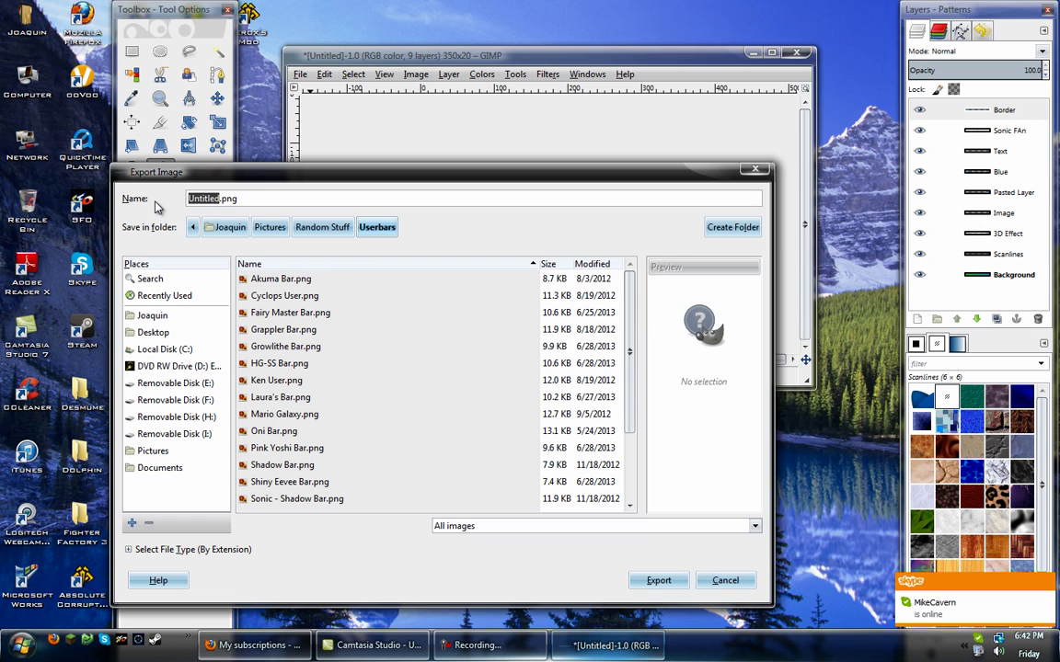
pyautogui.write('Sonic')
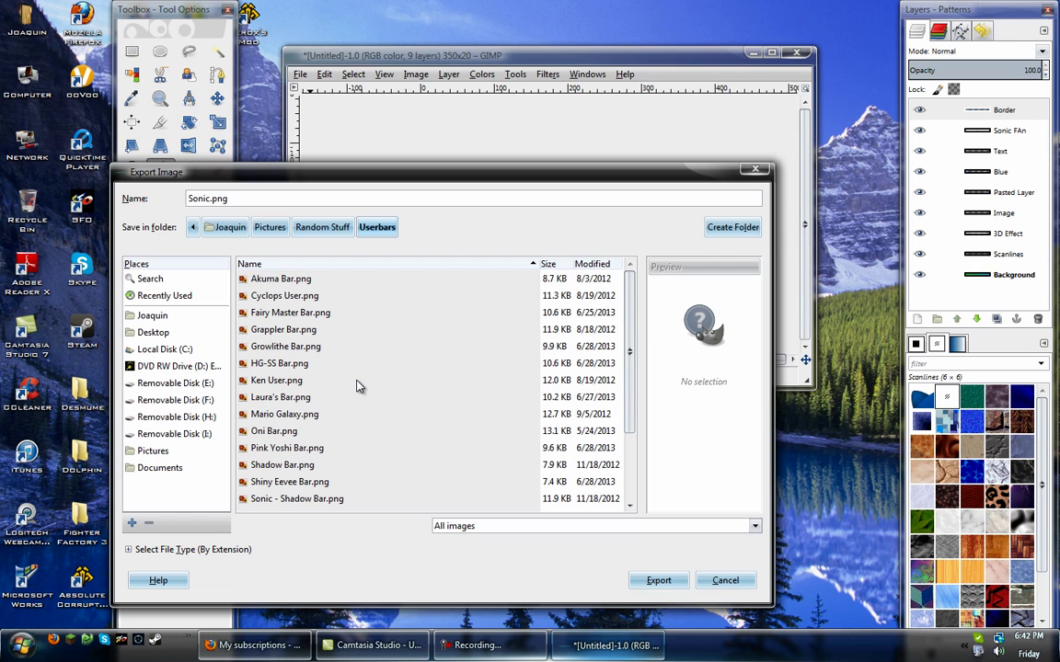
pyautogui.write('Classic')
pyautogui.click(658, 580)
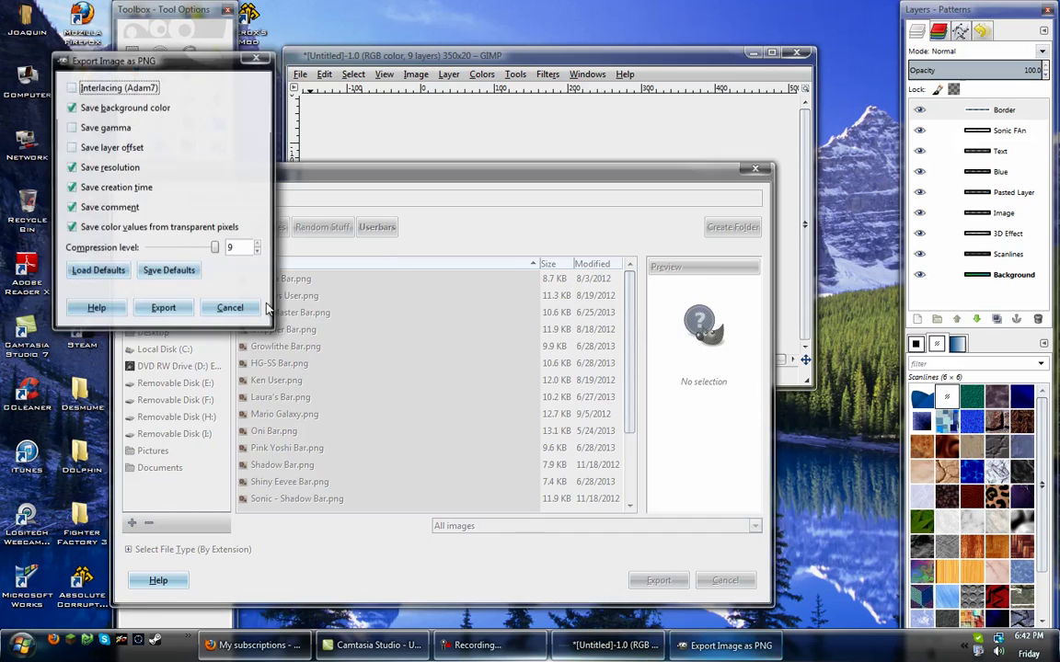
pyautogui.click(161, 309)
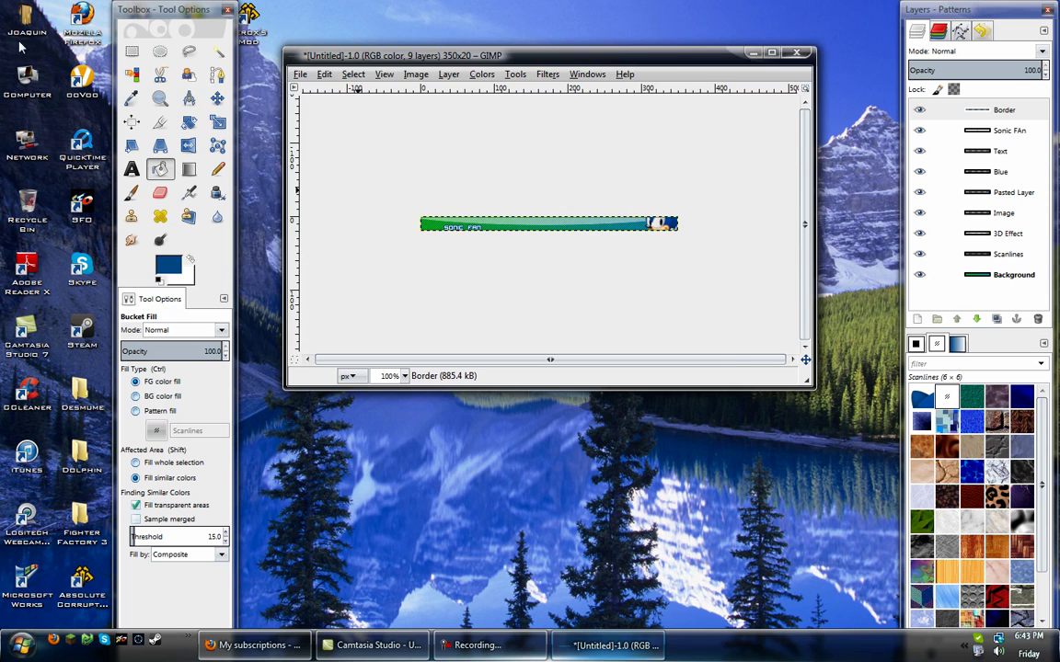
# Switch to Windows Explorer, go to Pictures > Random Stuff > Userbars and open the Akuma Bar image.
pyautogui.press('super+e')
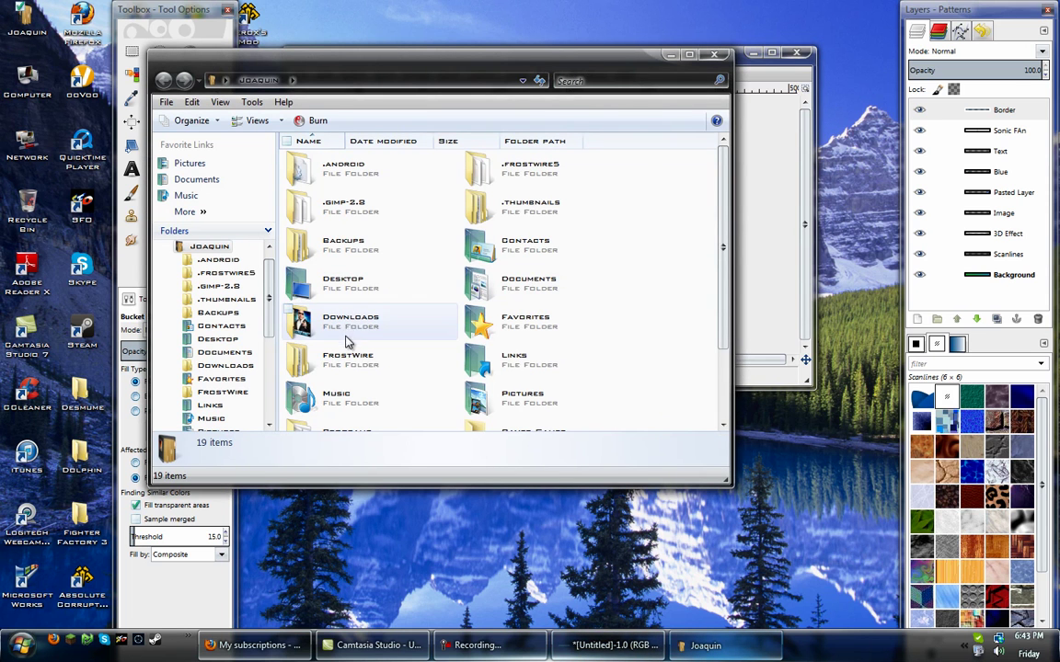
pyautogui.scroll(-3, 621, 384)
pyautogui.doubleClick(534, 296)
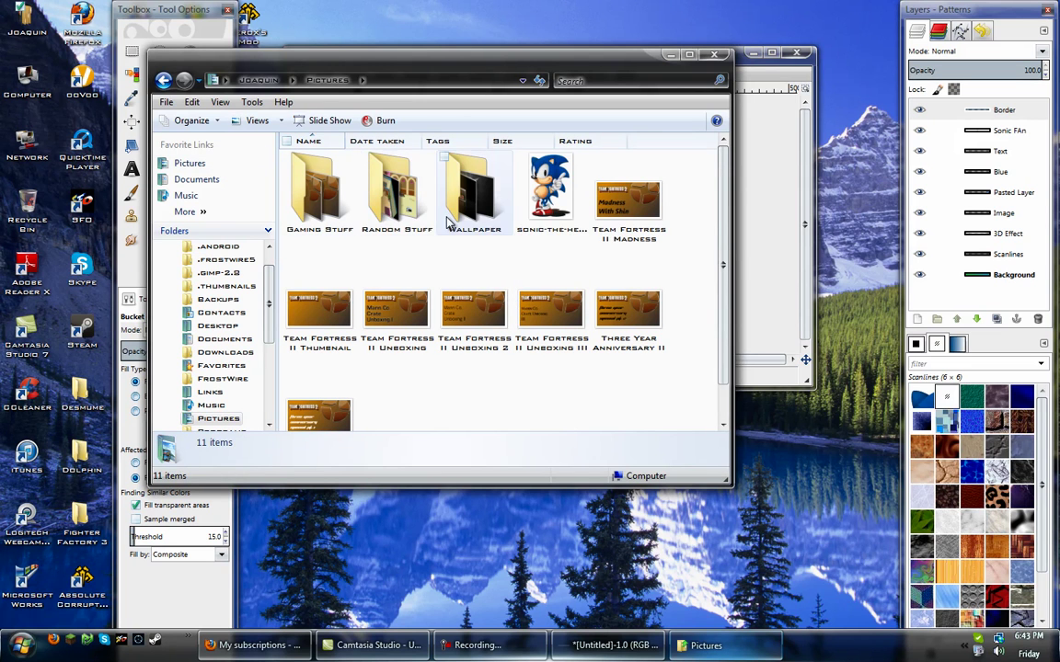
pyautogui.doubleClick(409, 213)
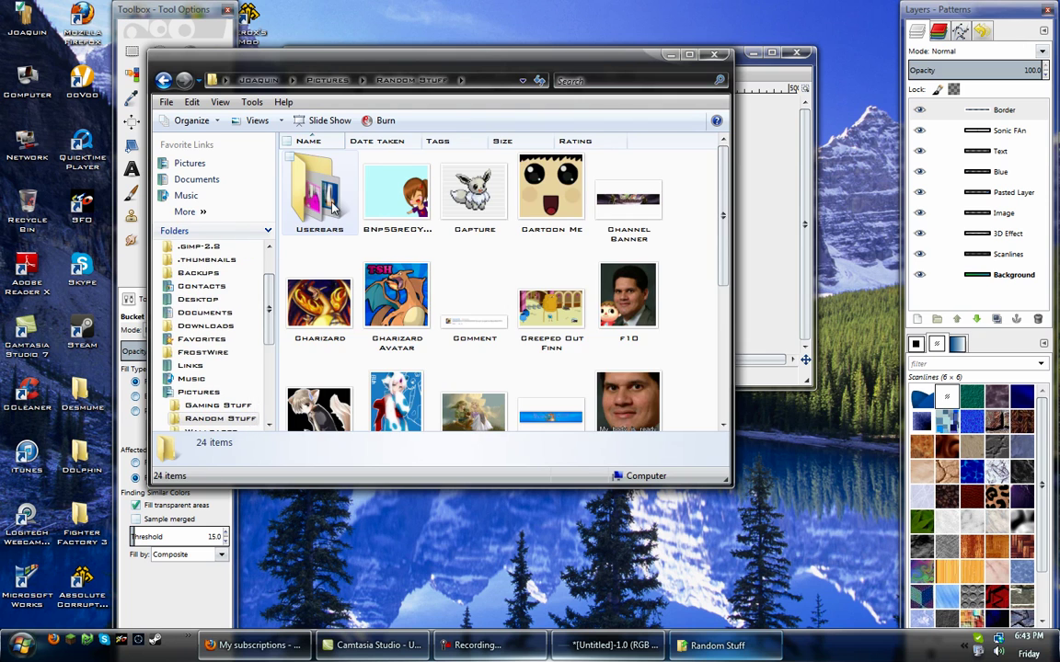
pyautogui.doubleClick(312, 189)
pyautogui.click(321, 230)
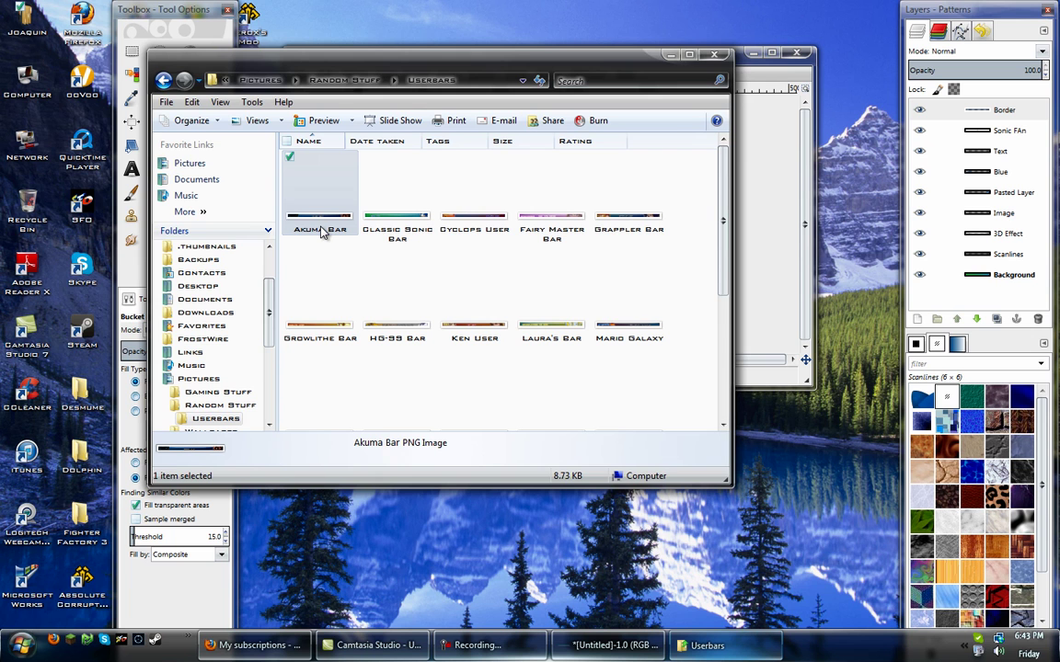
pyautogui.doubleClick(322, 224)
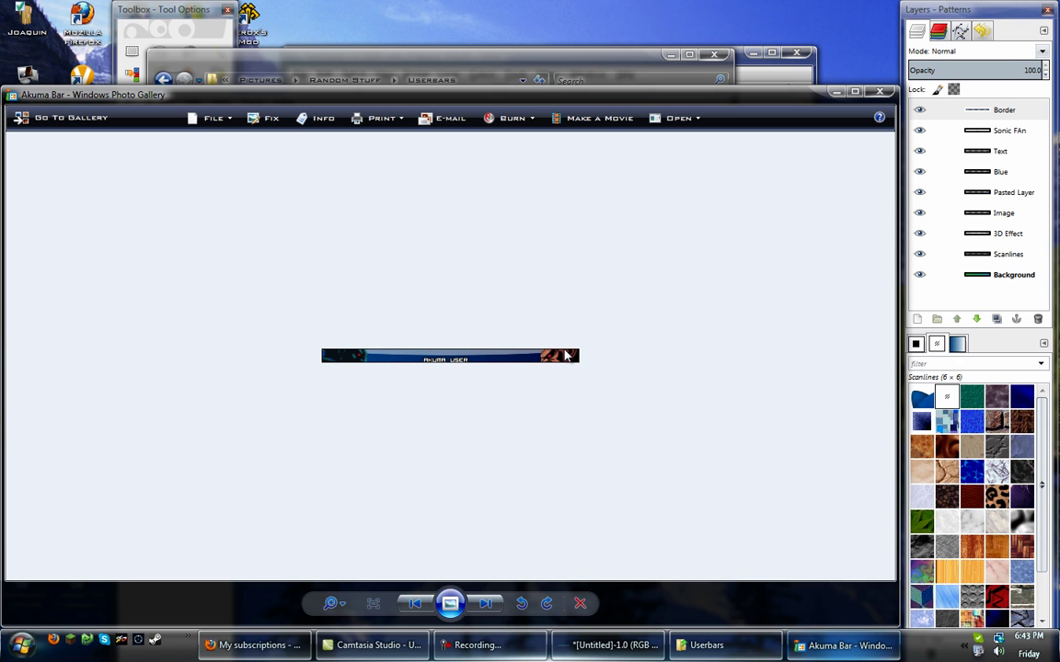
# Examine the exported Classic Sonic Bar and the other userbars in the folder one after another in the image viewer.
pyautogui.click(490, 606)
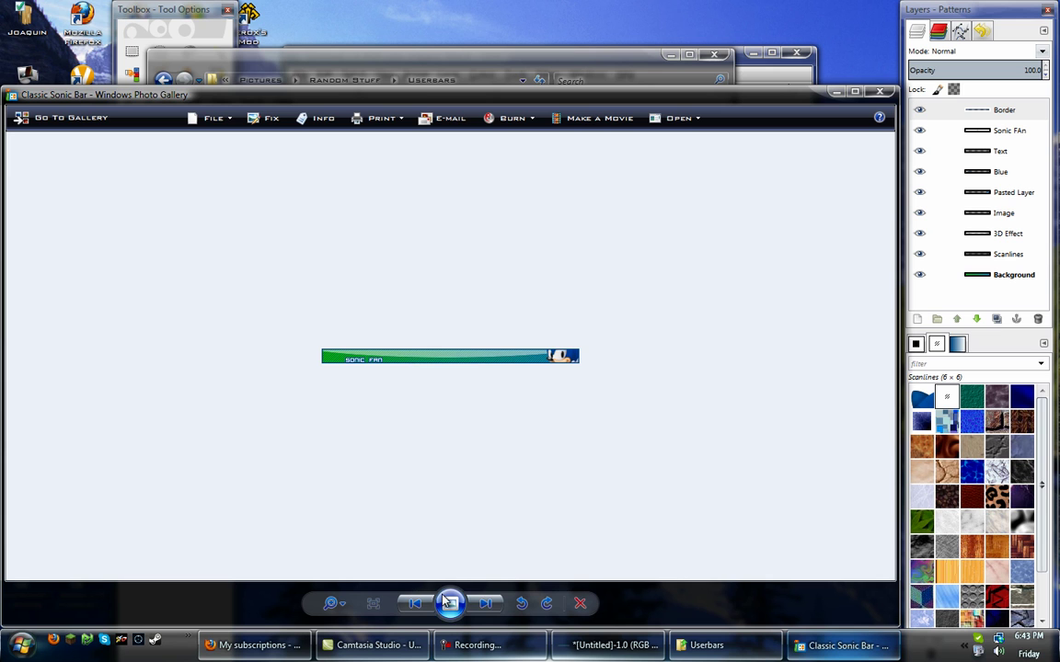
pyautogui.click(489, 605)
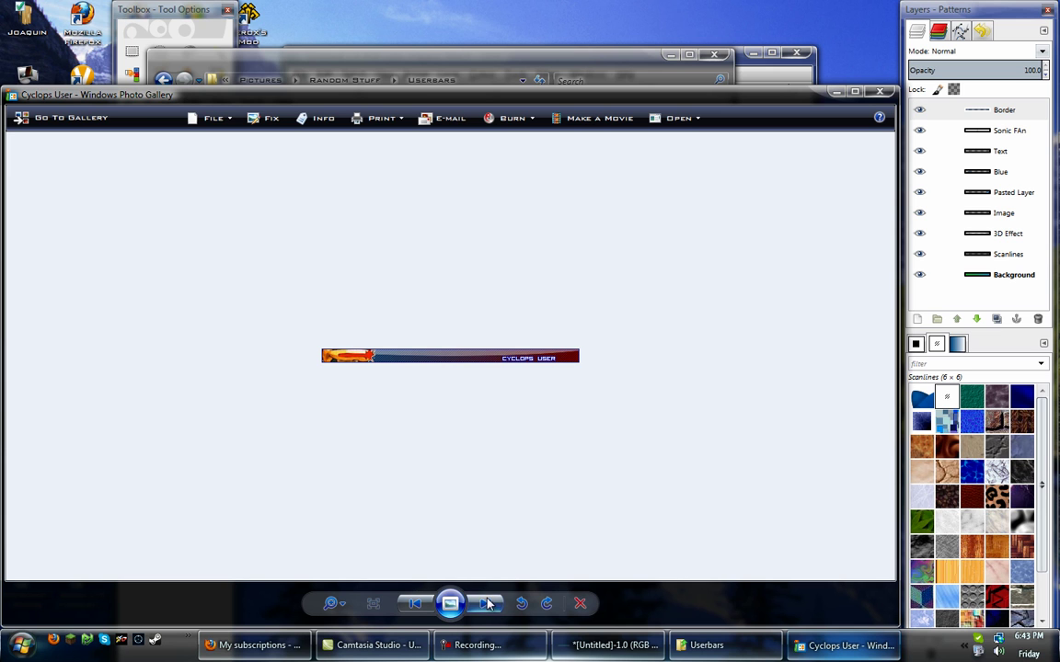
pyautogui.click(486, 605)
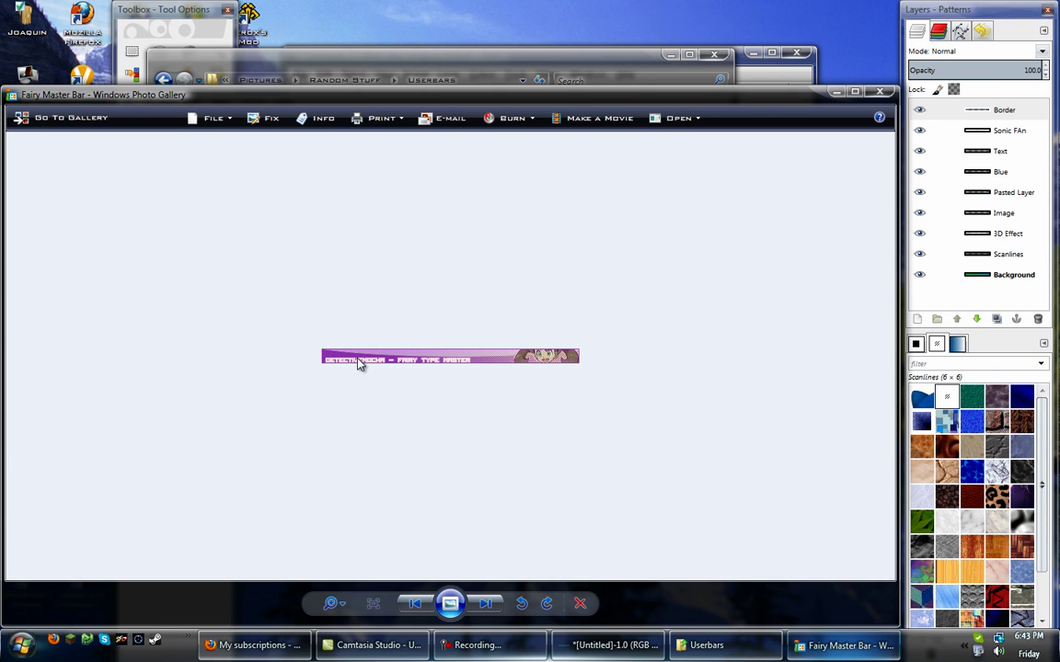
pyautogui.click(488, 605)
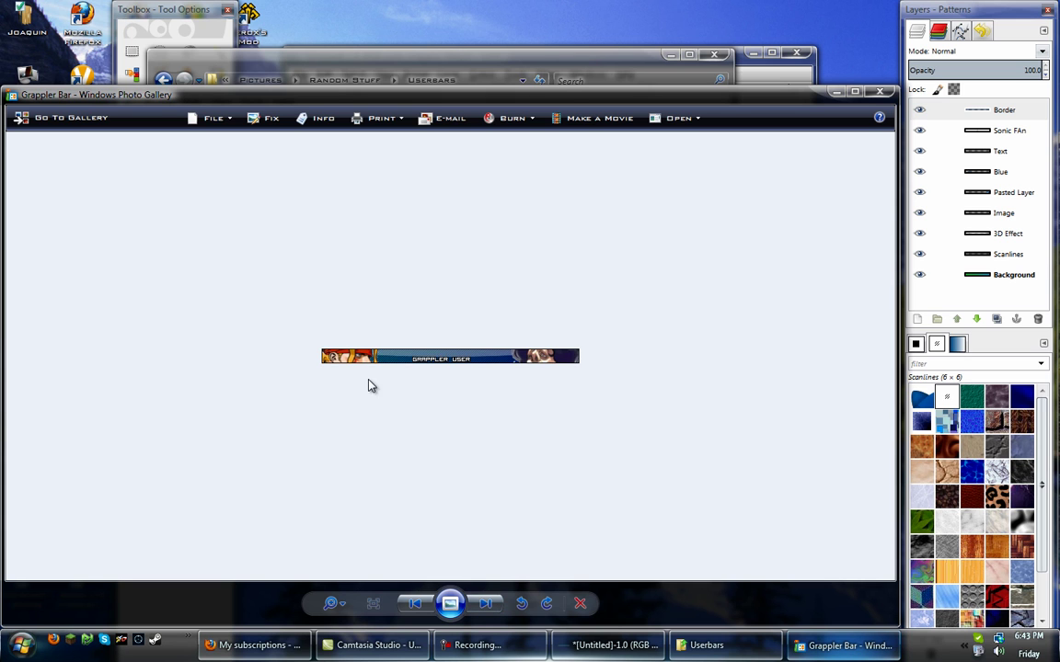
pyautogui.click(483, 605)
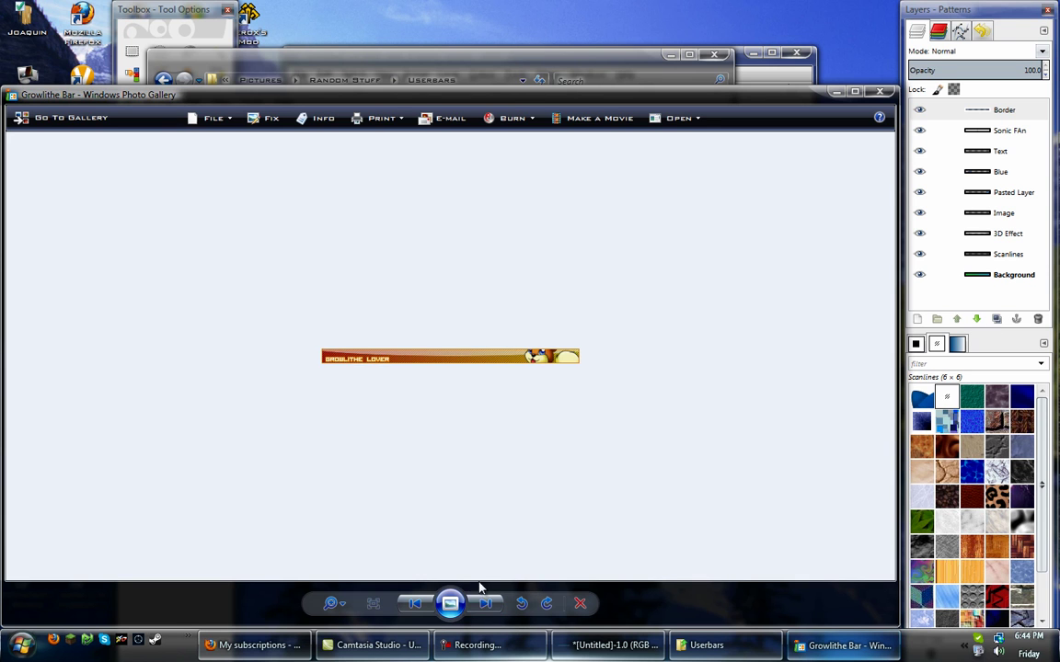
pyautogui.click(484, 605)
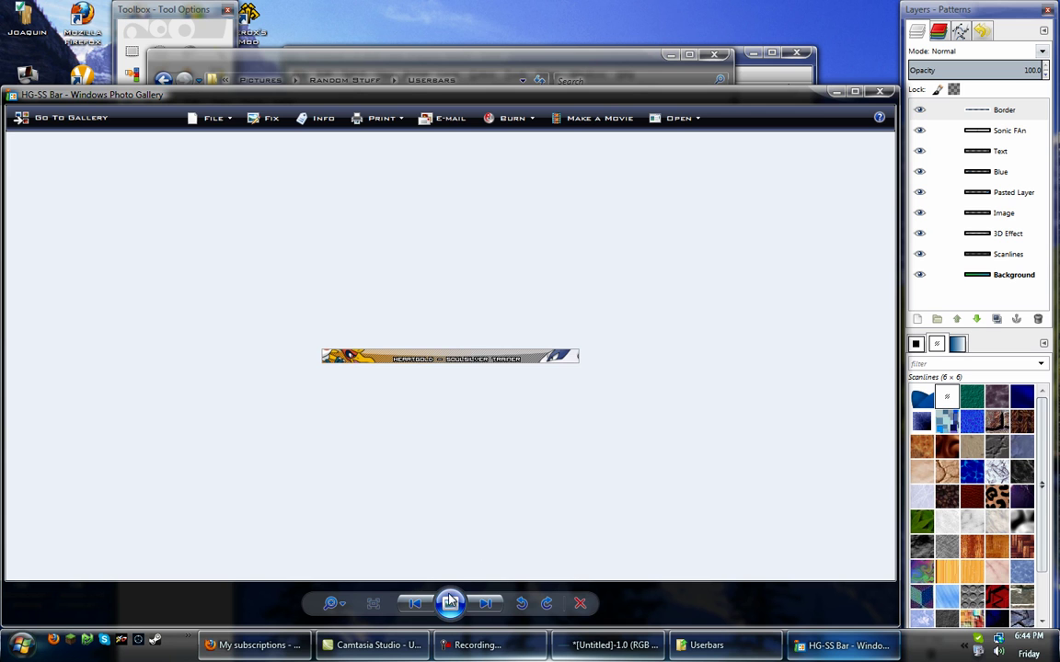
pyautogui.click(485, 611)
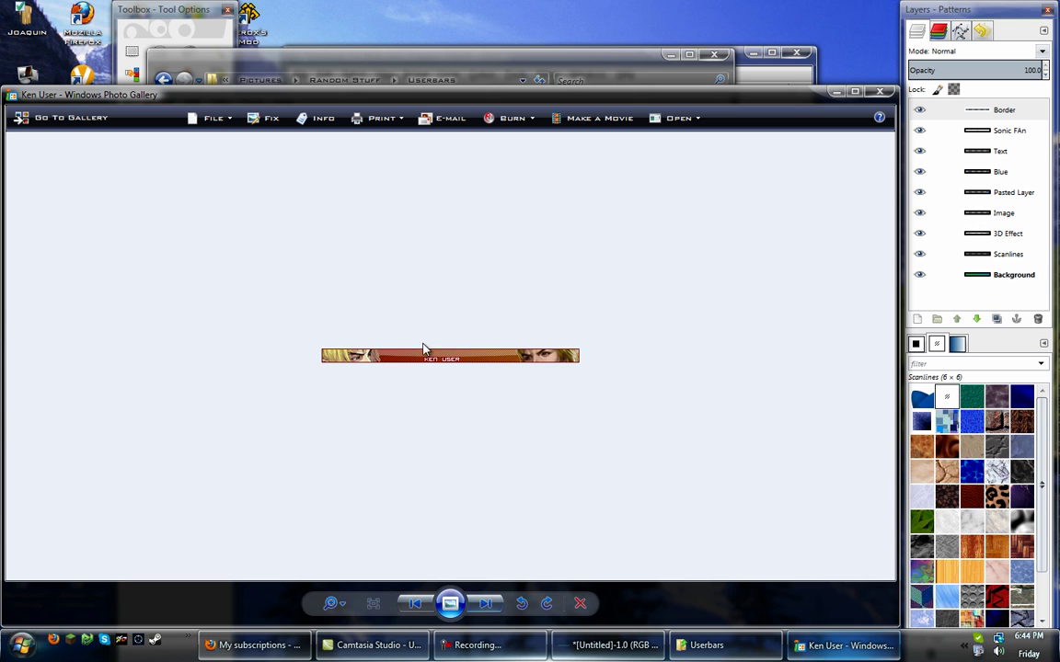
pyautogui.click(482, 609)
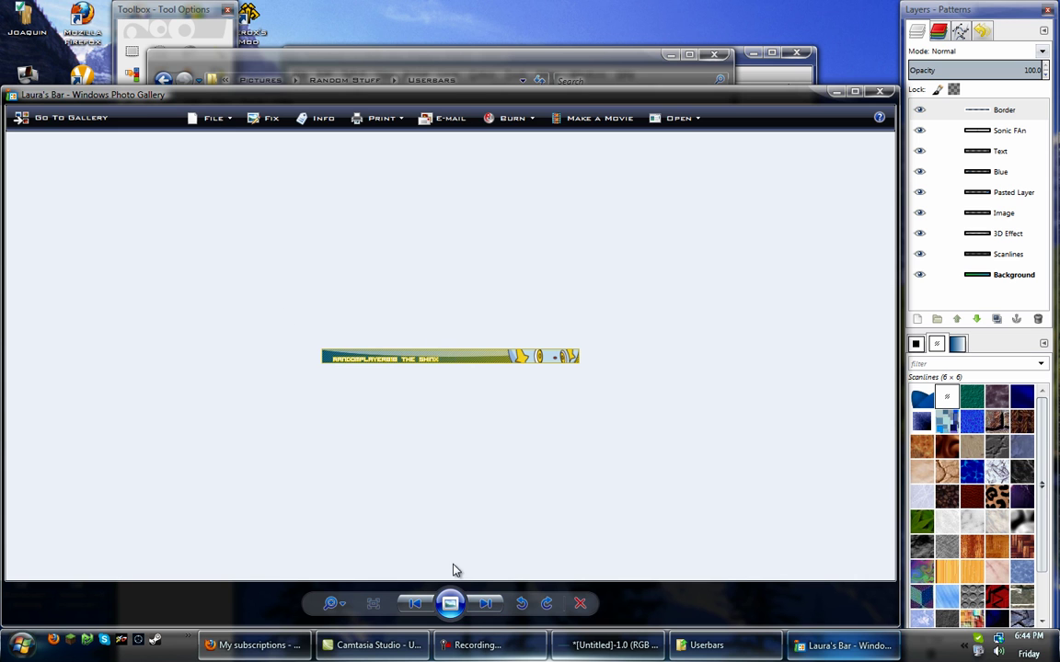
pyautogui.click(473, 611)
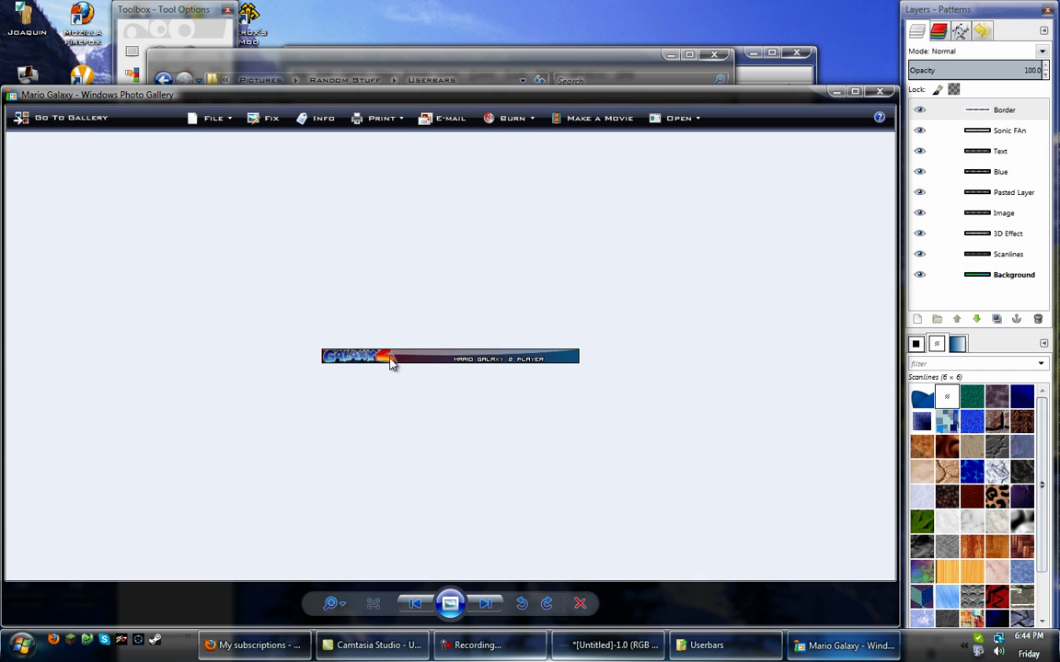
pyautogui.click(486, 603)
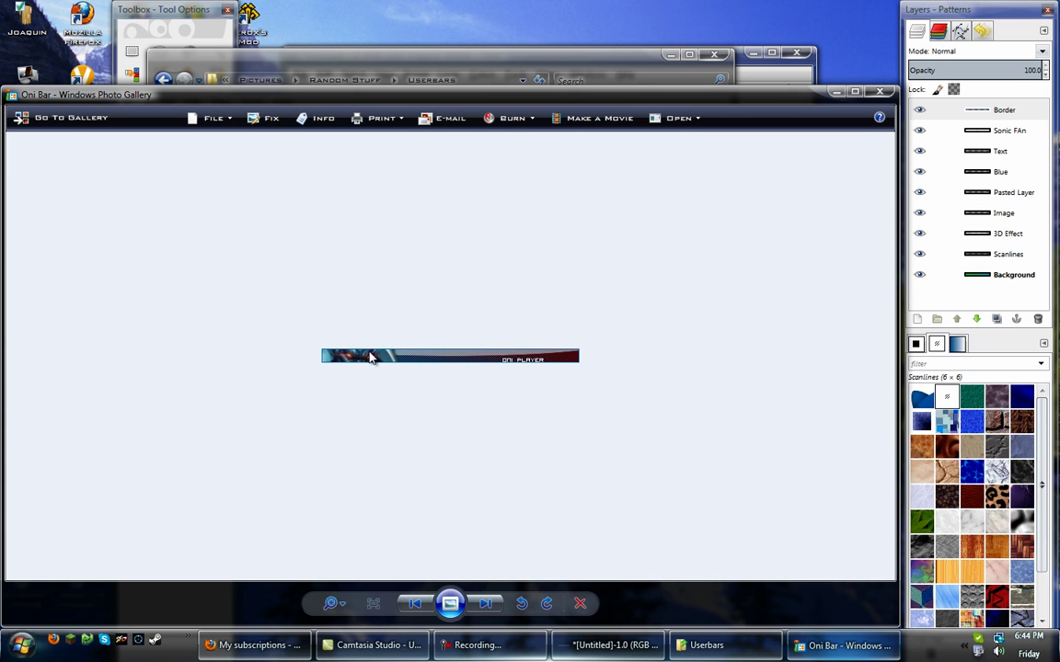
pyautogui.click(485, 604)
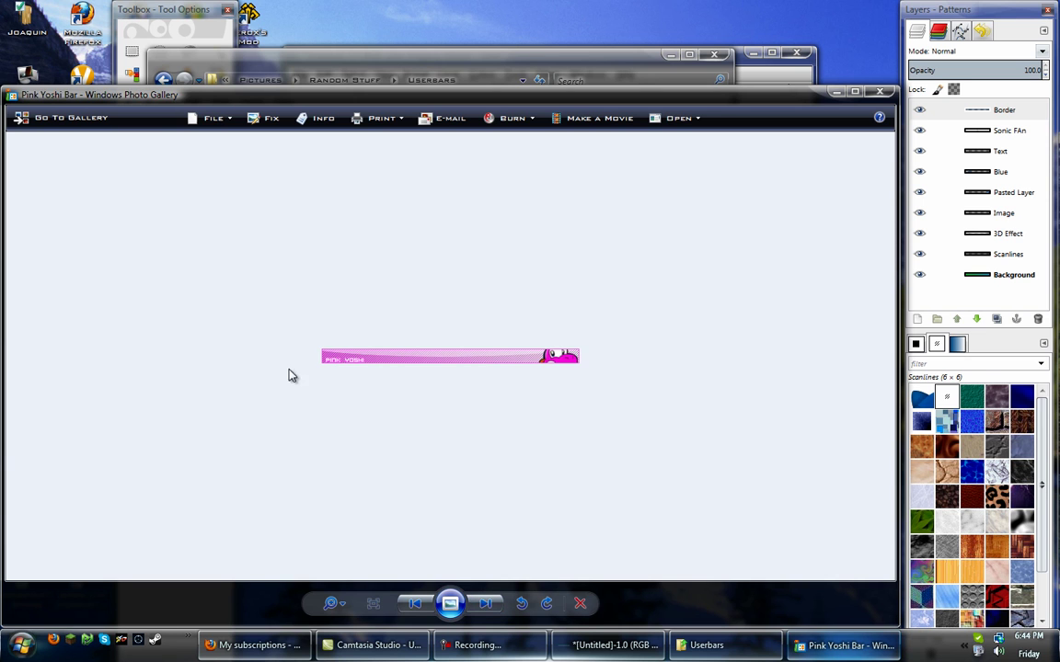
pyautogui.click(484, 608)
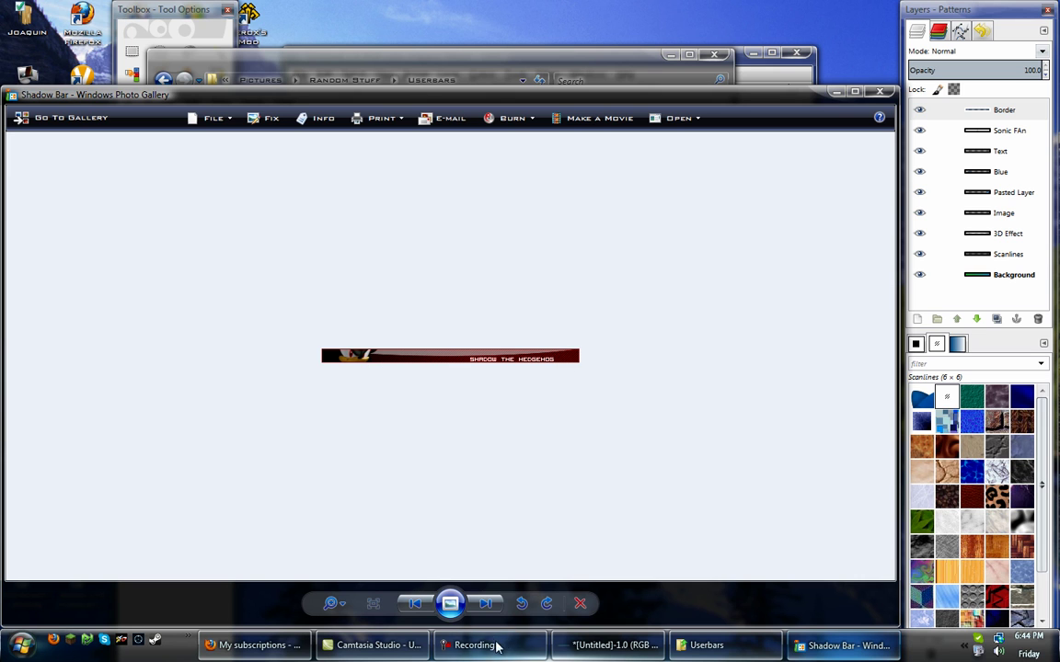
pyautogui.click(484, 605)
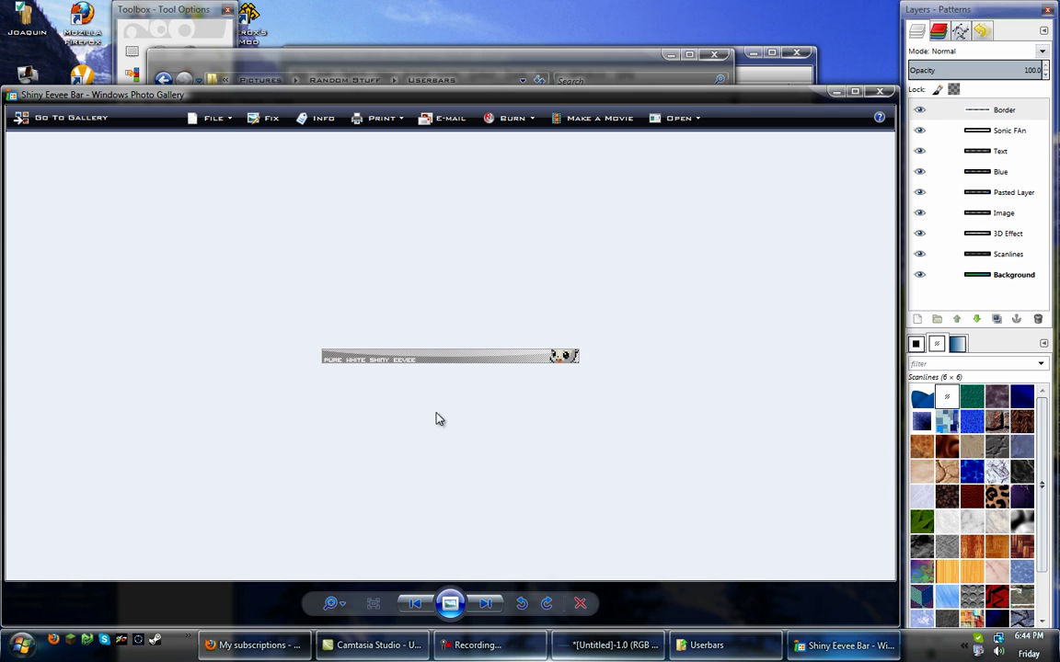
pyautogui.click(485, 606)
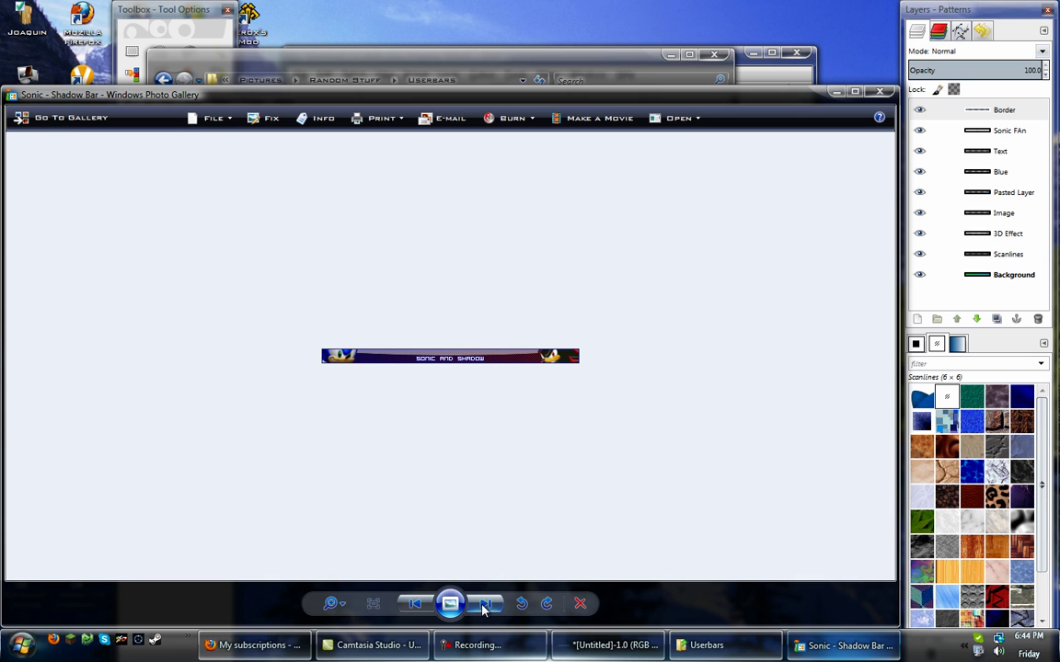
pyautogui.click(484, 606)
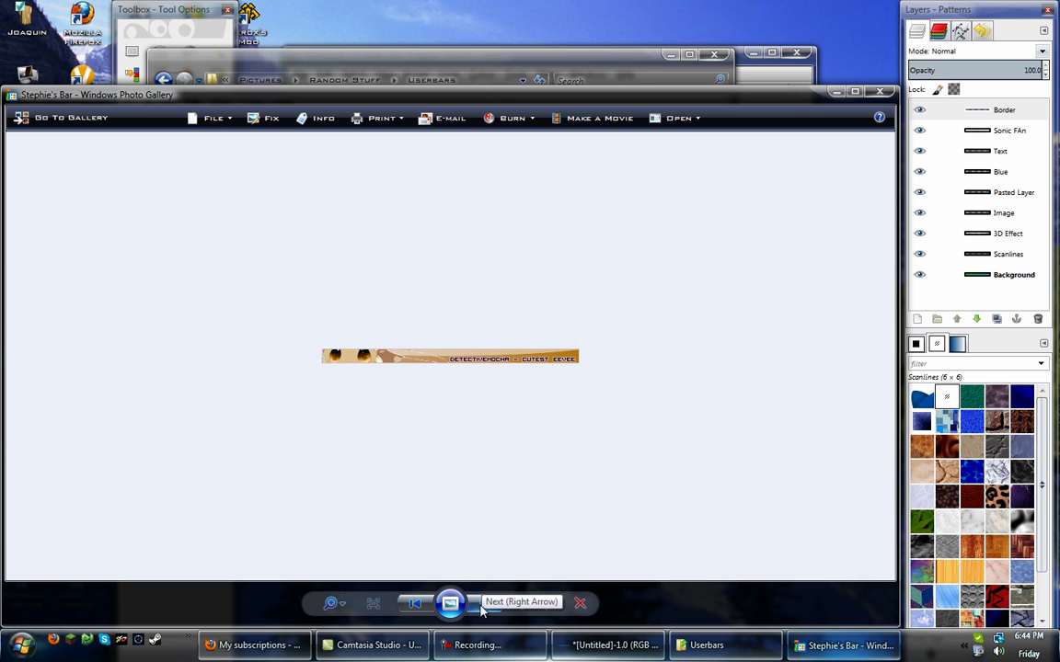
pyautogui.click(487, 604)
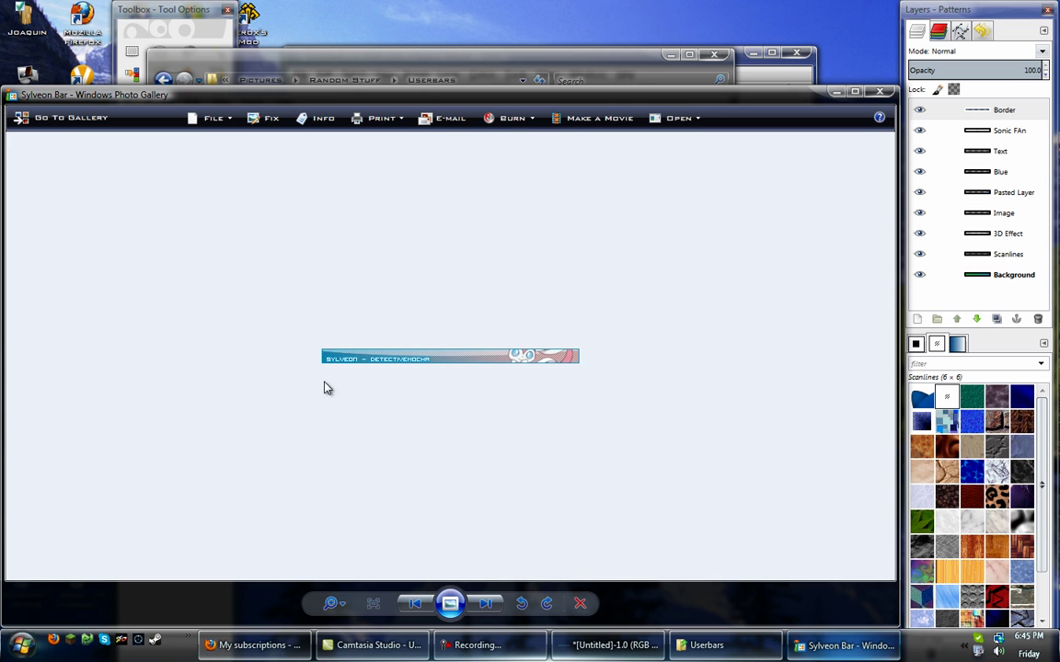
pyautogui.click(486, 605)
pyautogui.click(485, 605)
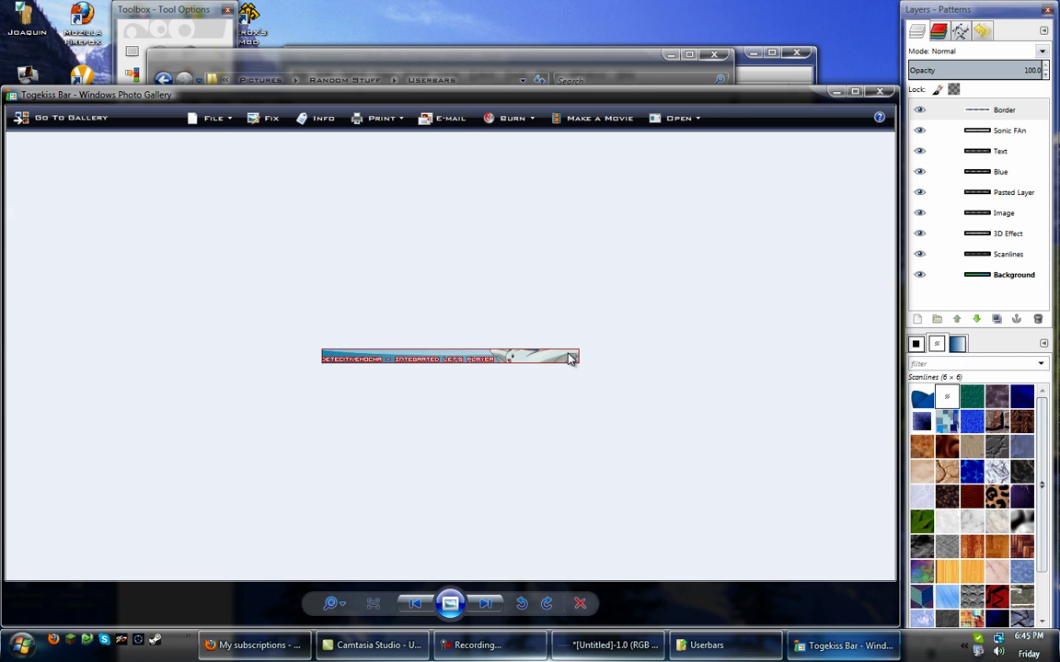
pyautogui.click(484, 604)
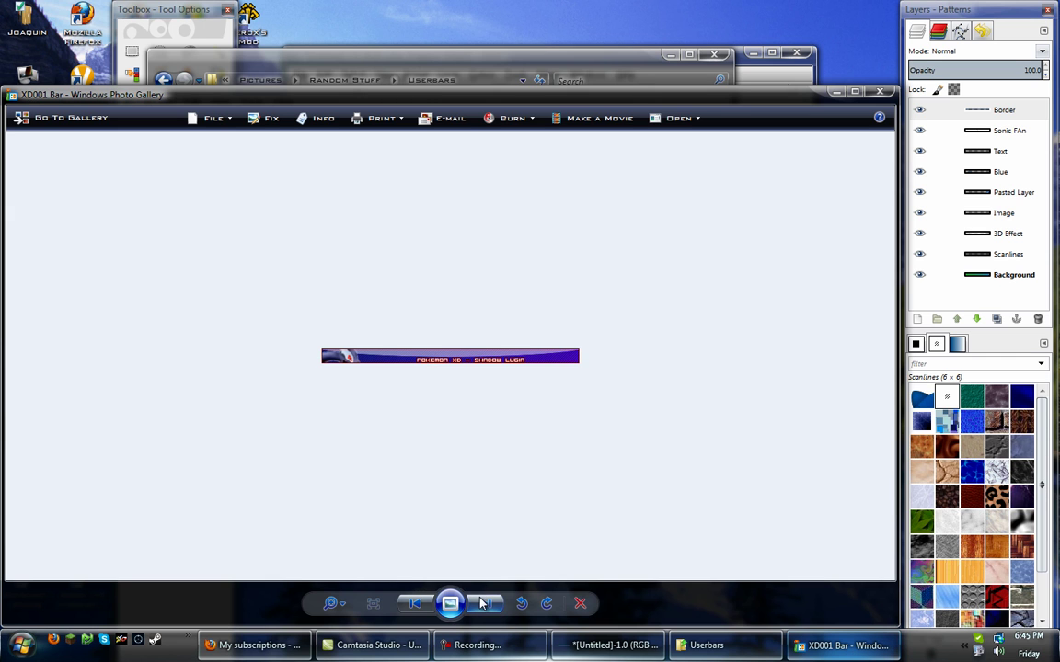
pyautogui.click(486, 608)
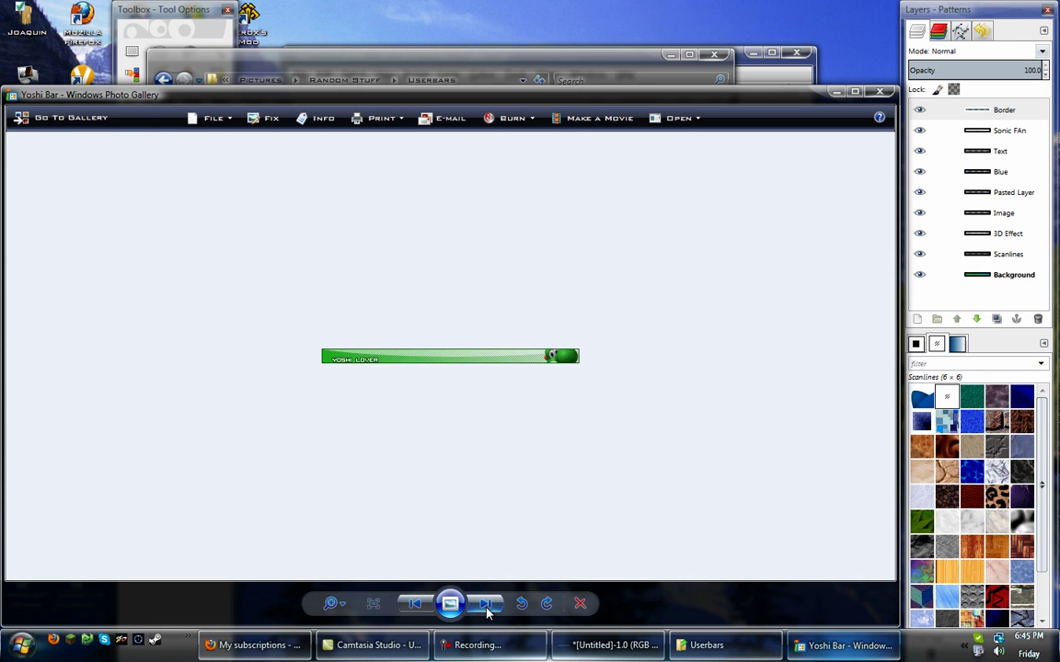
pyautogui.click(486, 607)
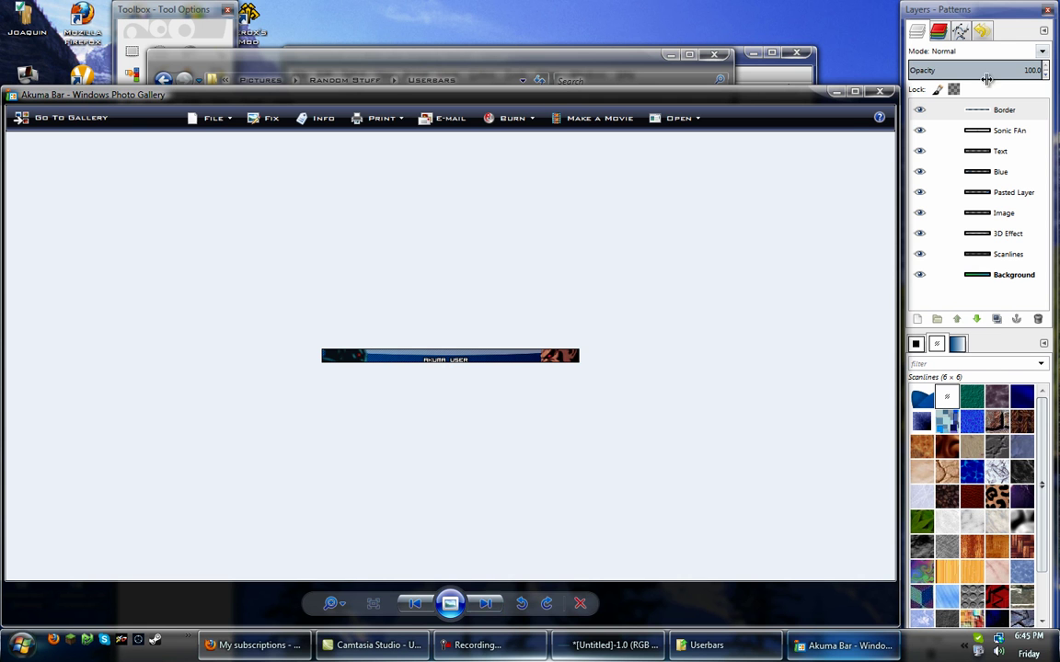
# Close the image viewer, look over the thumbnails in the Userbars folder and close the folder window.
pyautogui.click(879, 92)
pyautogui.scroll(-10, 684, 322)
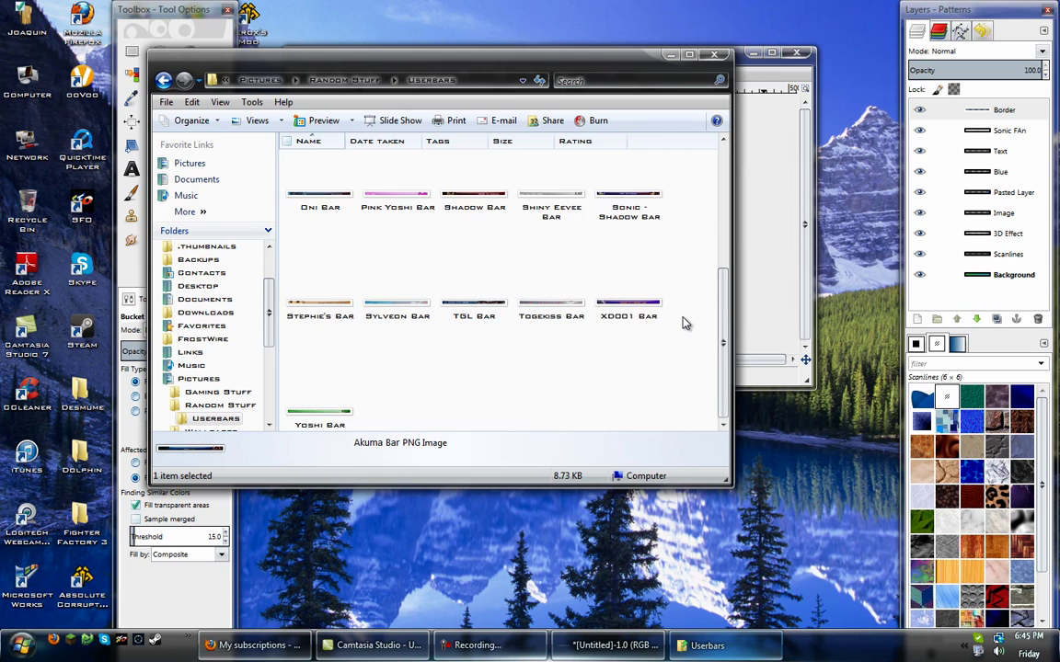
pyautogui.scroll(10, 684, 322)
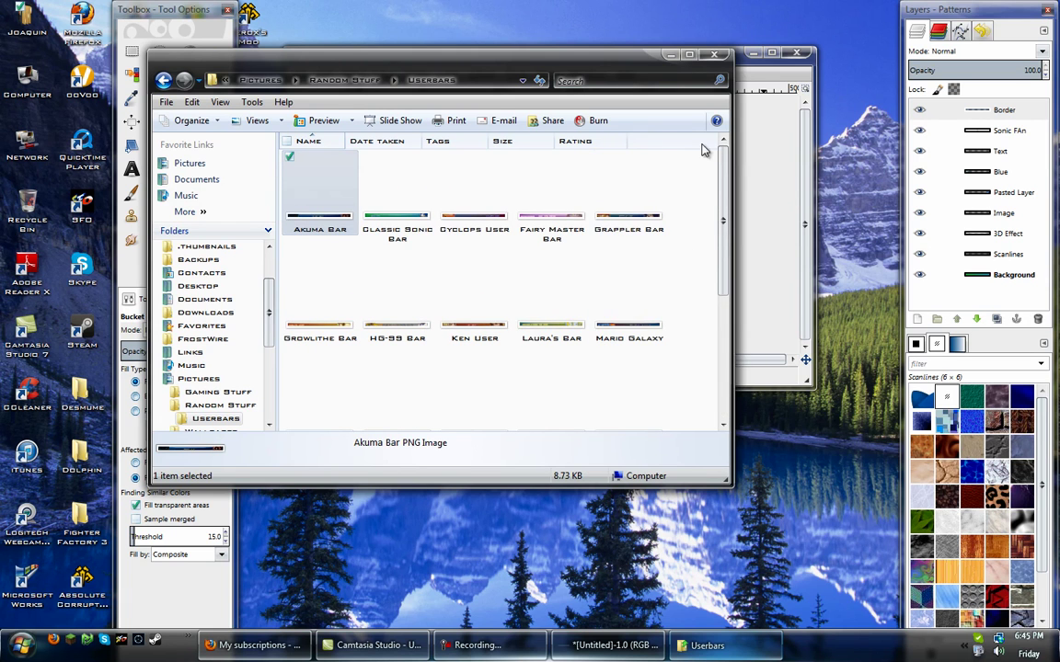
pyautogui.click(716, 59)
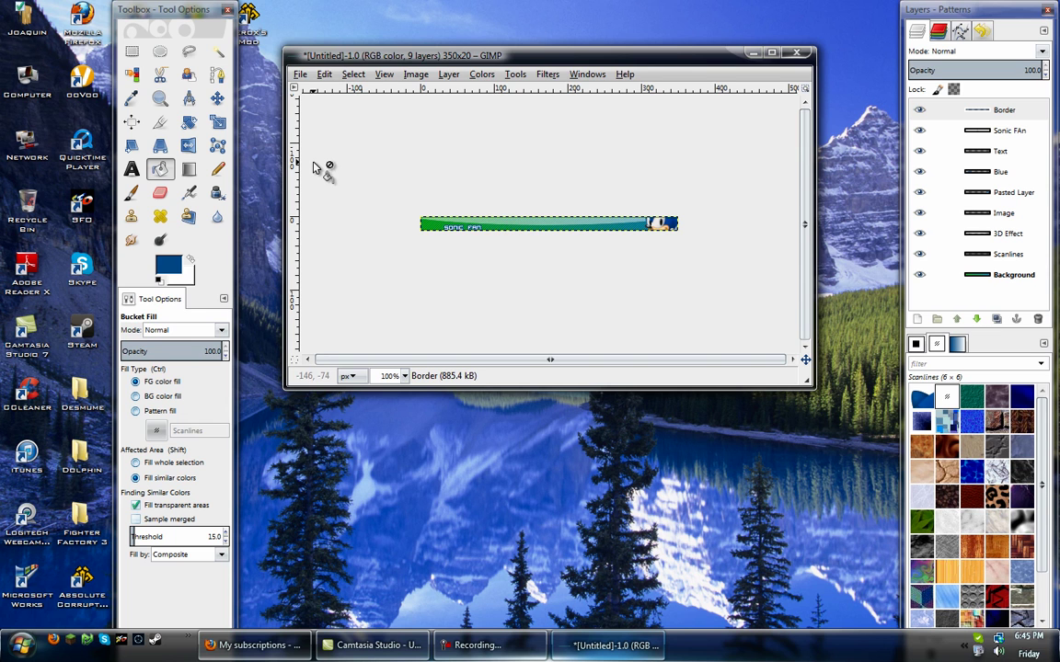
# Close the layered userbar image in GIMP without saving it.
pyautogui.click(809, 56)
pyautogui.click(557, 313)
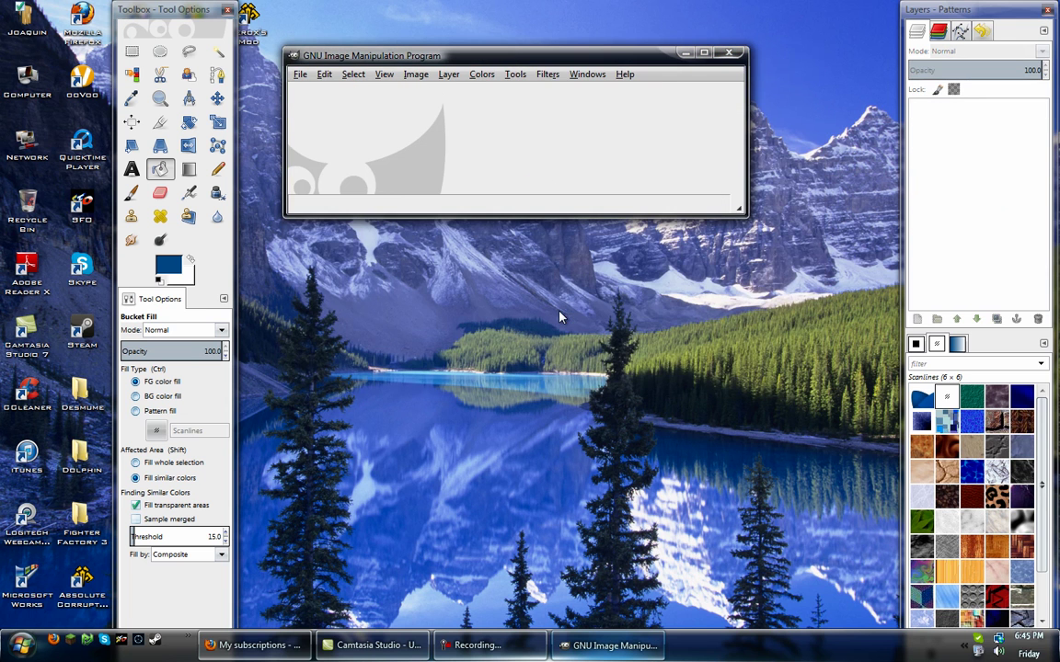